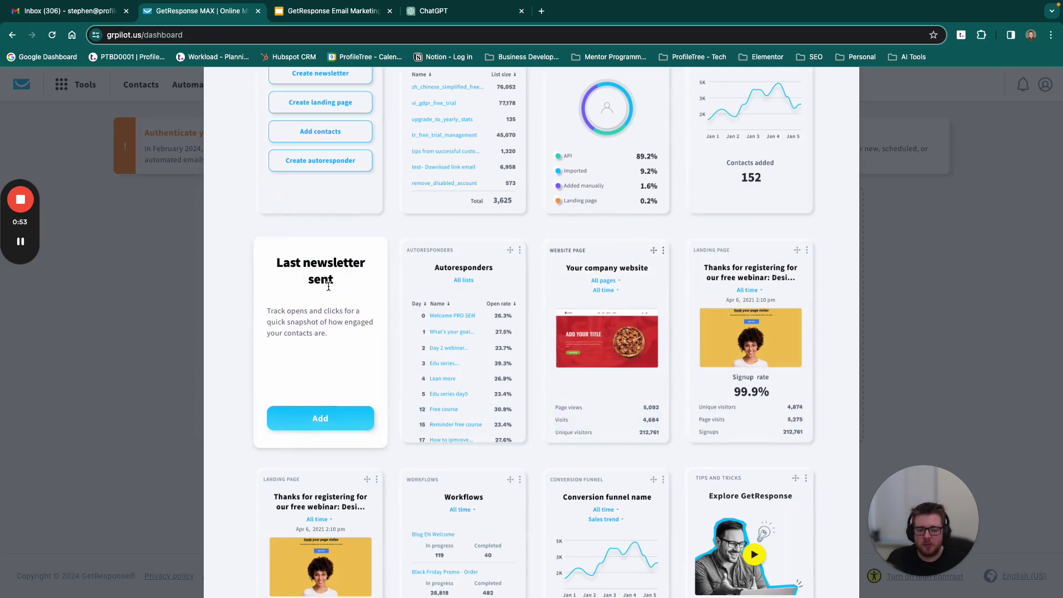
# Step: Close the Widget library, showing the Quick actions, Newsletter and Tips and tricks widgets
pyautogui.scroll(3, 504, 265)
pyautogui.moveTo(505, 265)
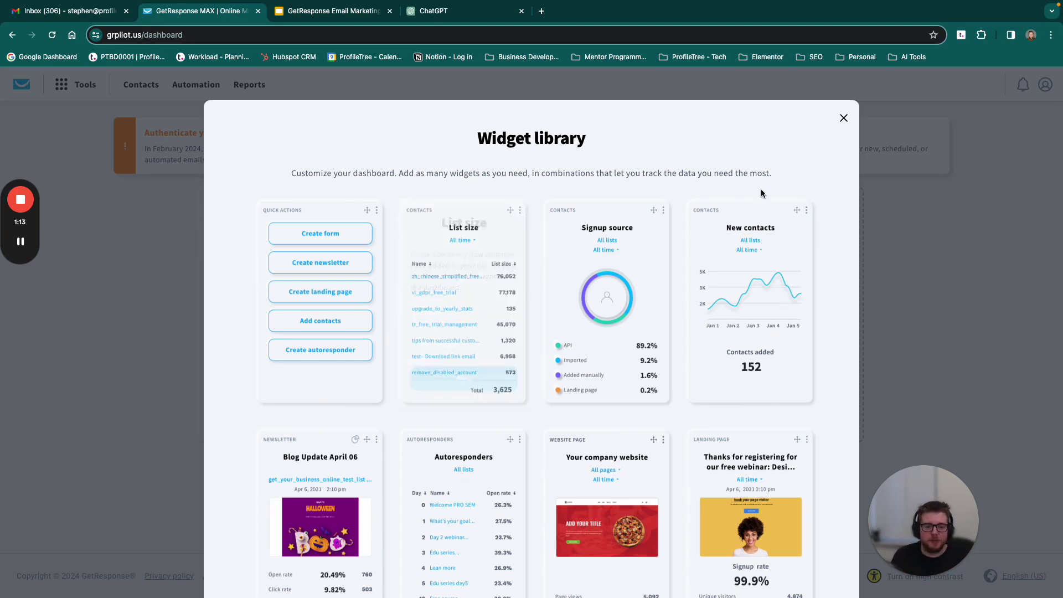
pyautogui.click(843, 118)
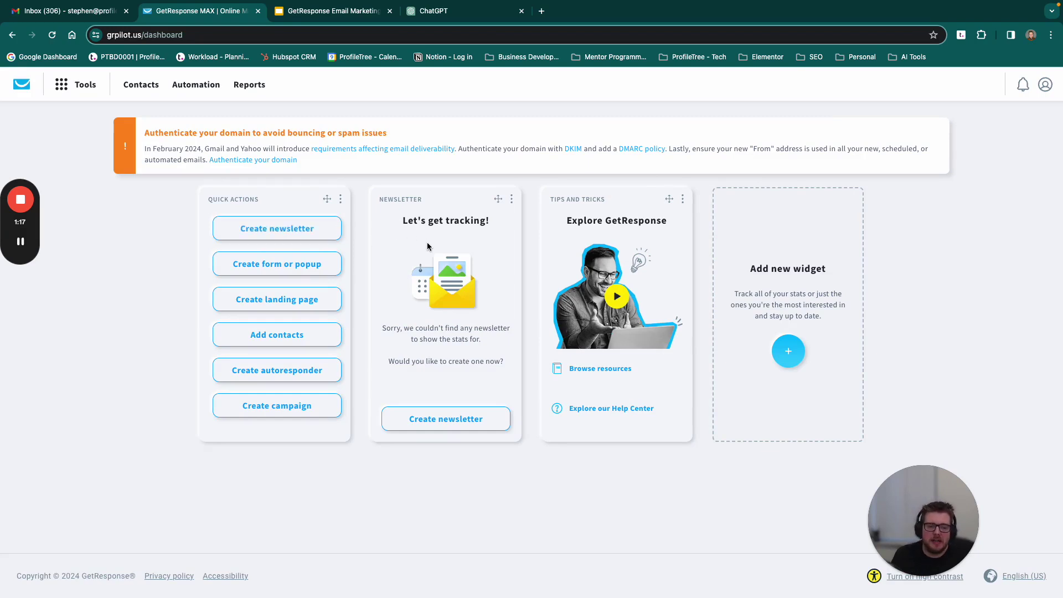
# Step: Open Contacts from the Tools menu to see the 'training' list with 0 contacts
pyautogui.moveTo(559, 200); pyautogui.dragTo(587, 200)
pyautogui.click(682, 198)
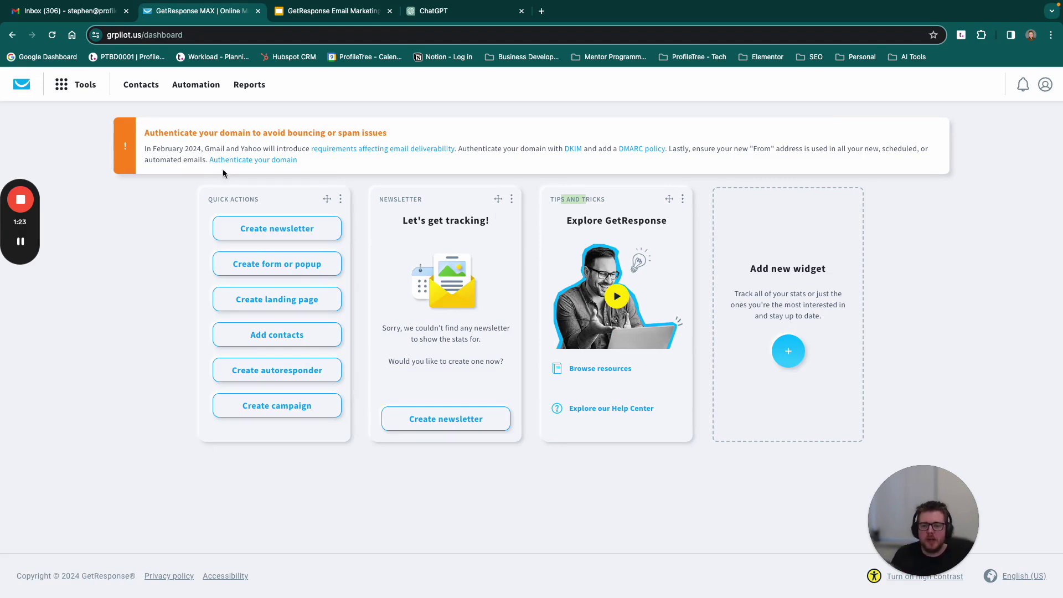
pyautogui.click(82, 89)
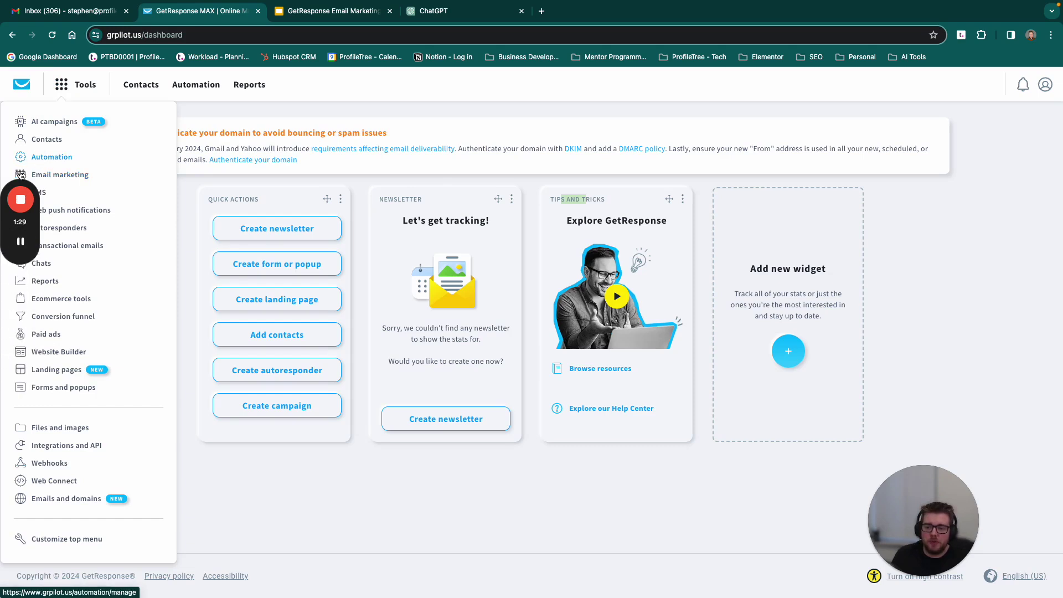
pyautogui.moveTo(20, 175); pyautogui.dragTo(1046, 182)
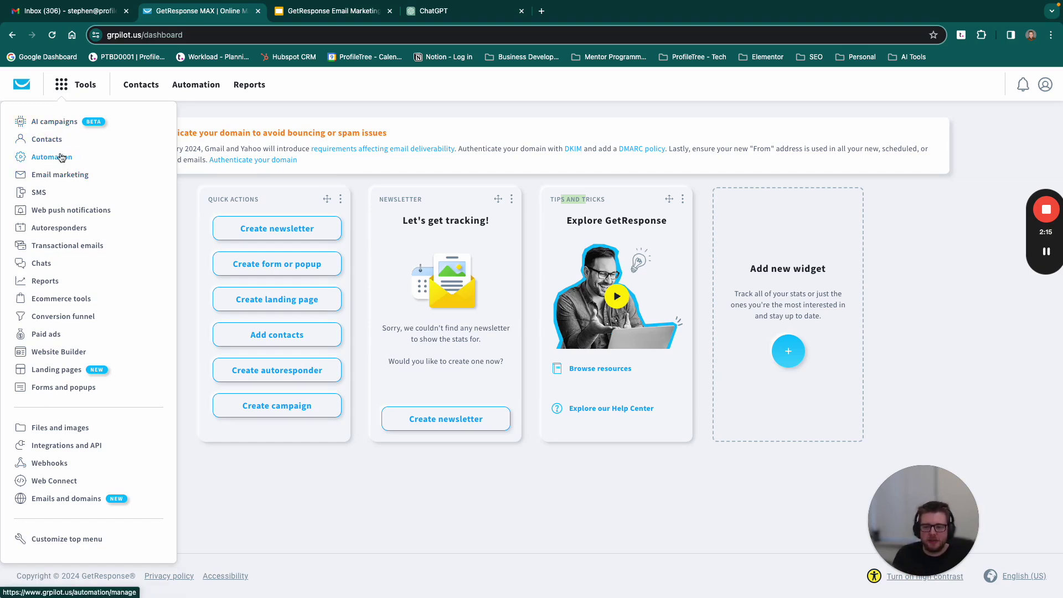
pyautogui.click(47, 143)
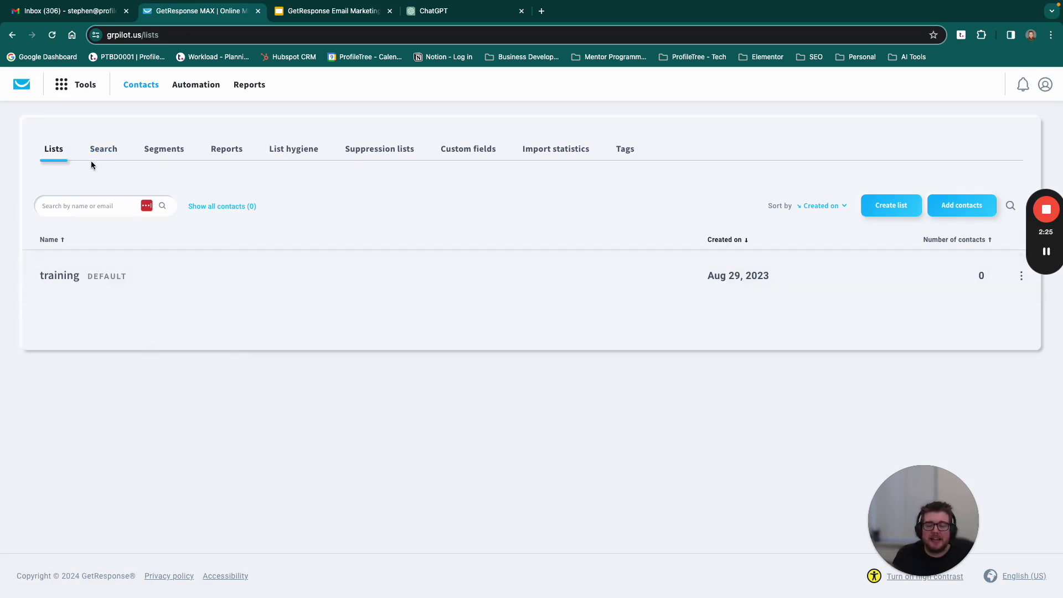
pyautogui.click(164, 157)
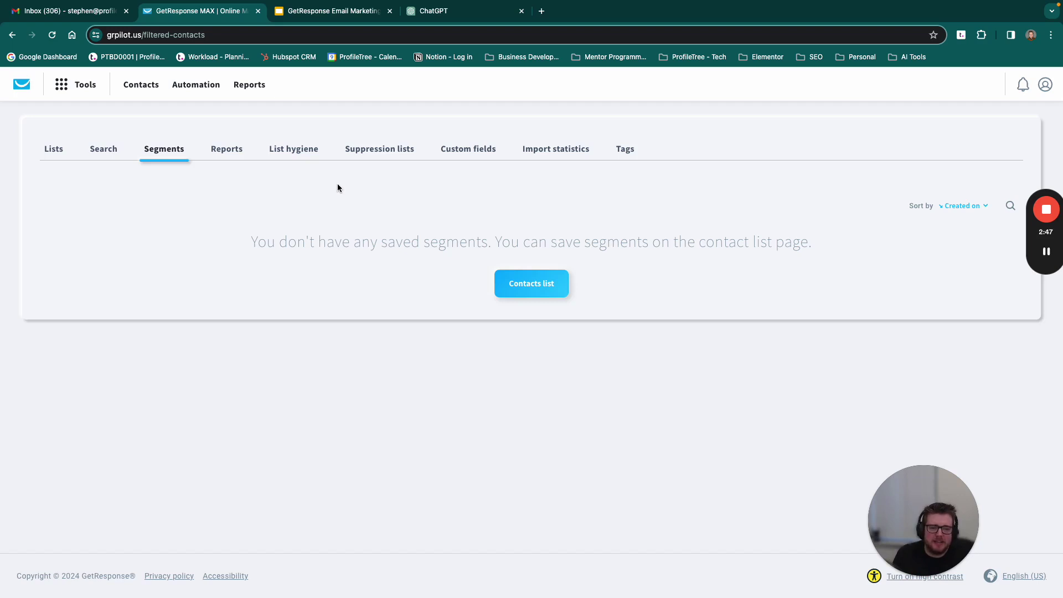
pyautogui.click(68, 147)
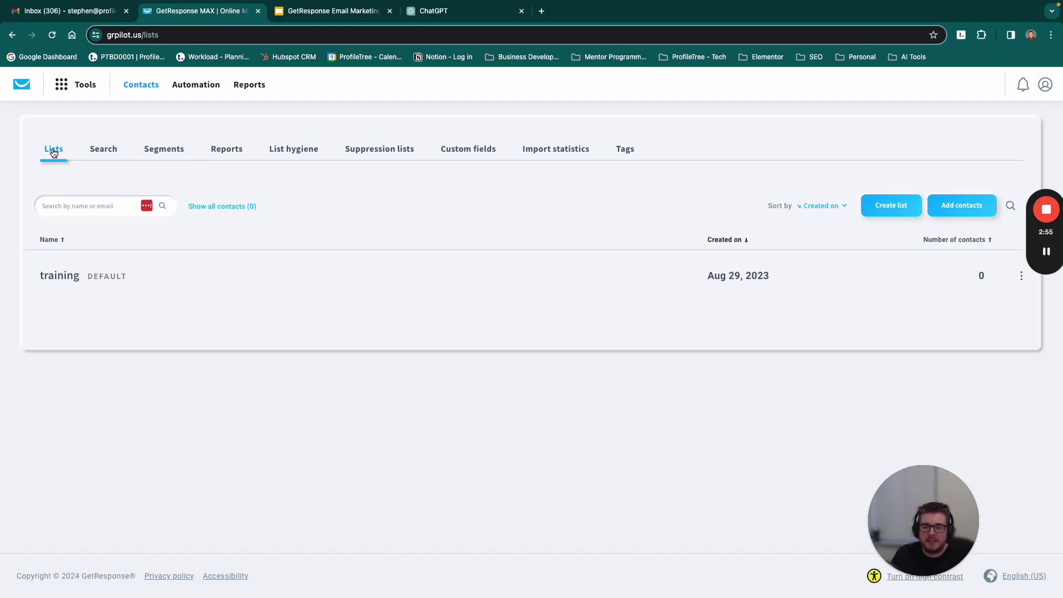
# Step: Create the 'ProfileTree Webinar' contact list and view its 0 contacts
pyautogui.click(891, 206)
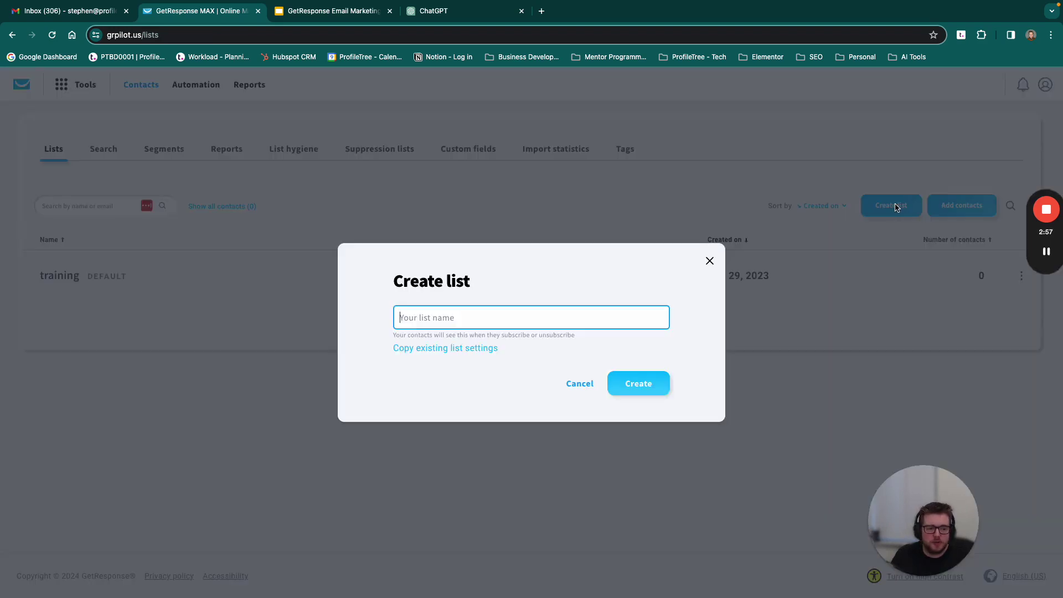
pyautogui.write('ProfileTree Webinar')
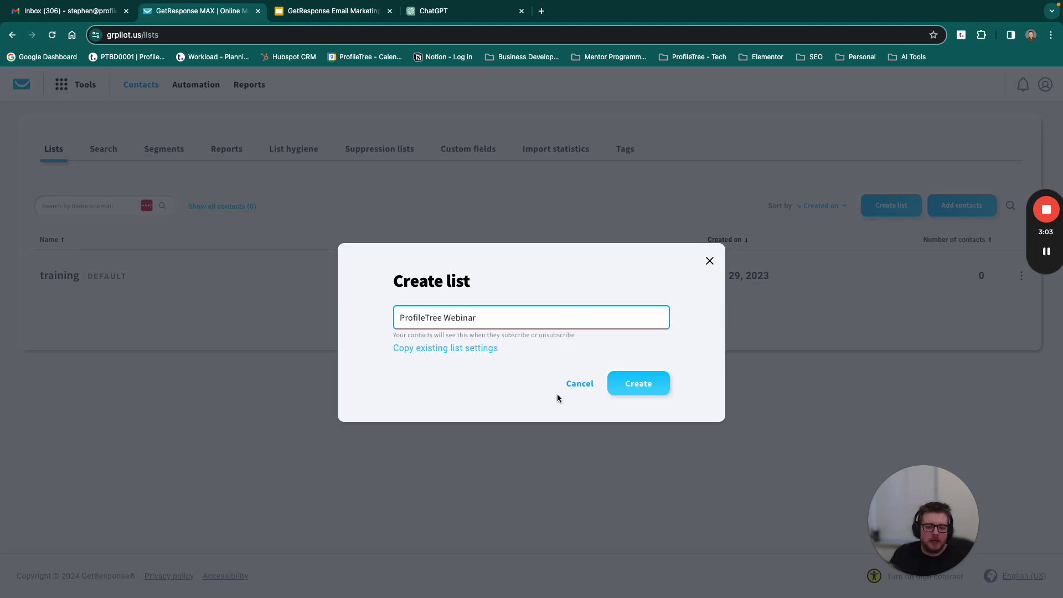
pyautogui.click(637, 389)
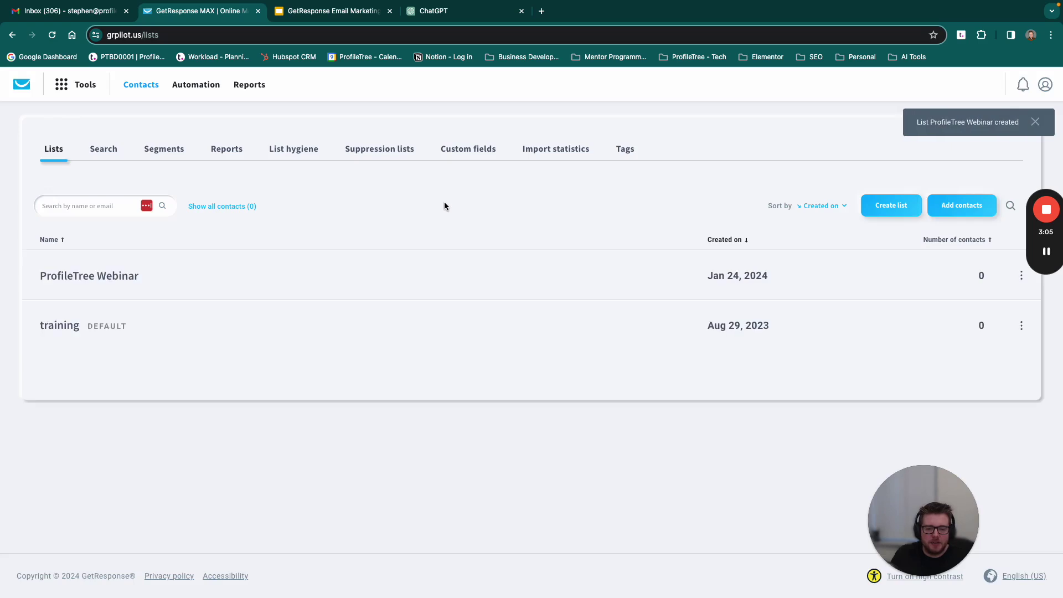
pyautogui.click(92, 273)
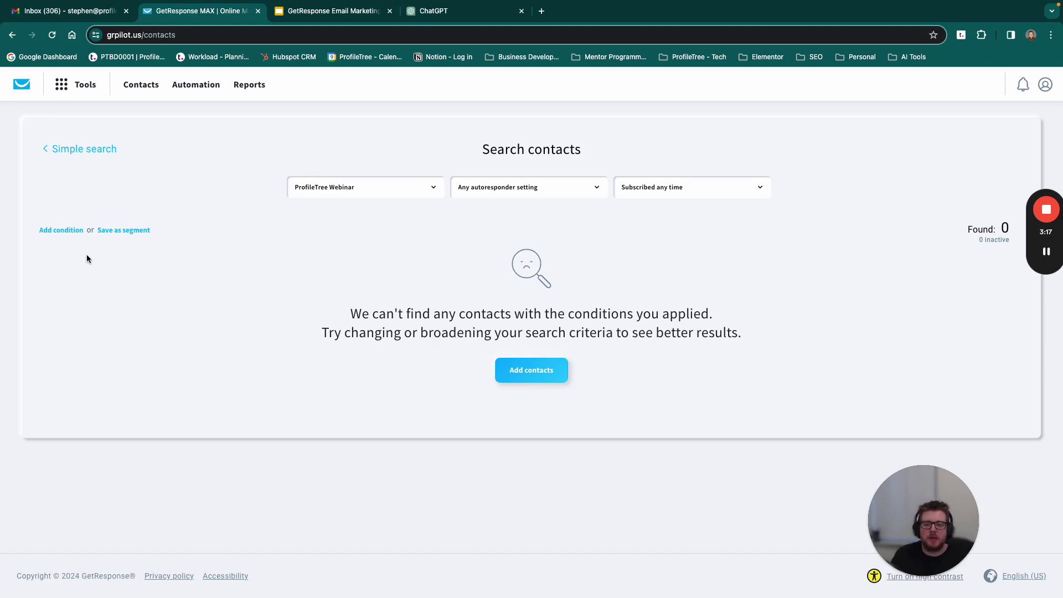
pyautogui.click(53, 231)
pyautogui.click(85, 259)
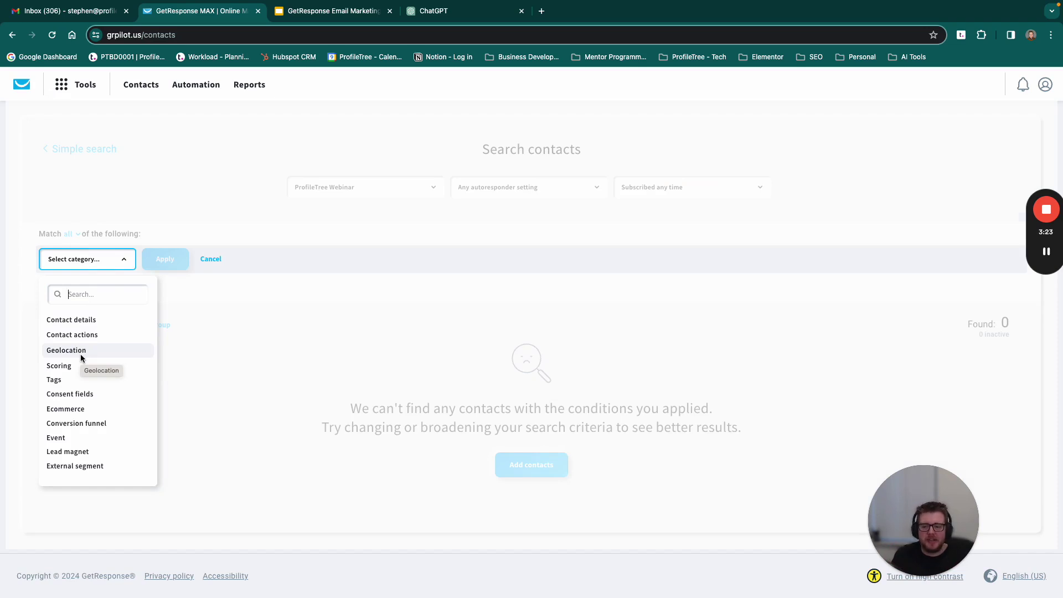
pyautogui.click(81, 352)
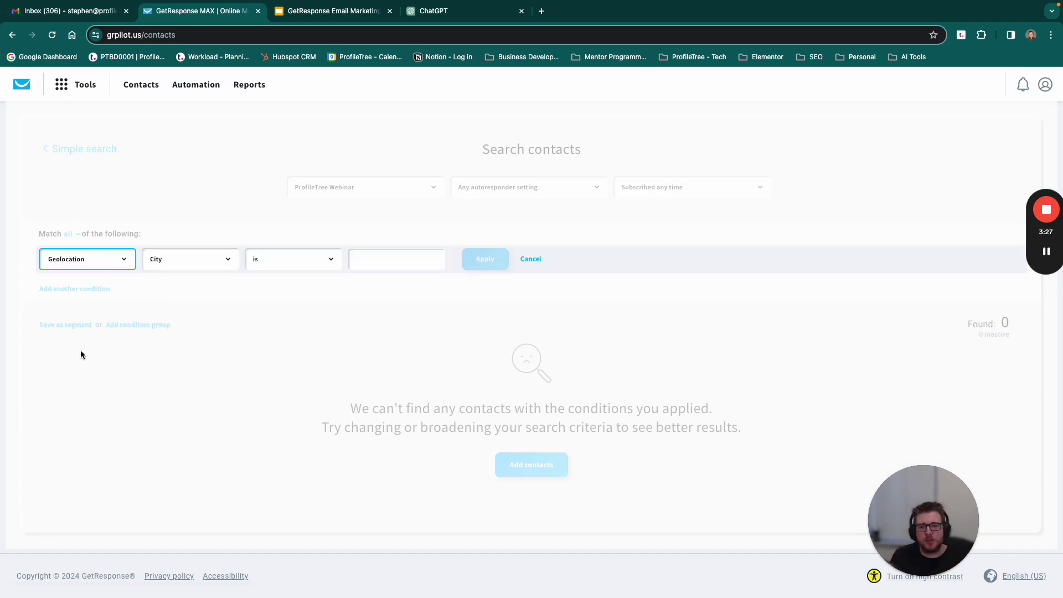
pyautogui.click(184, 262)
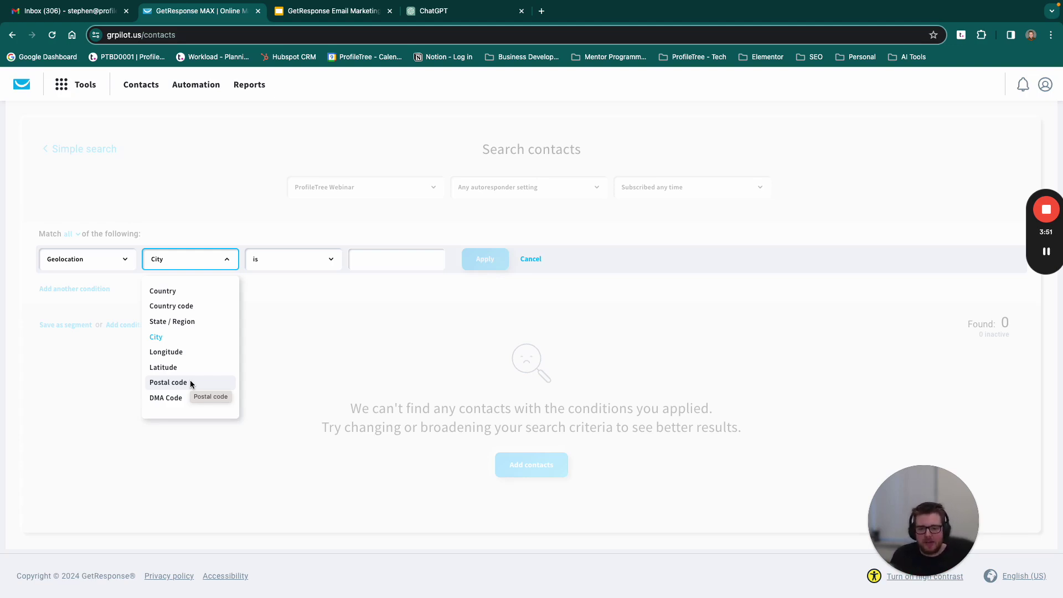
pyautogui.click(95, 261)
pyautogui.click(101, 260)
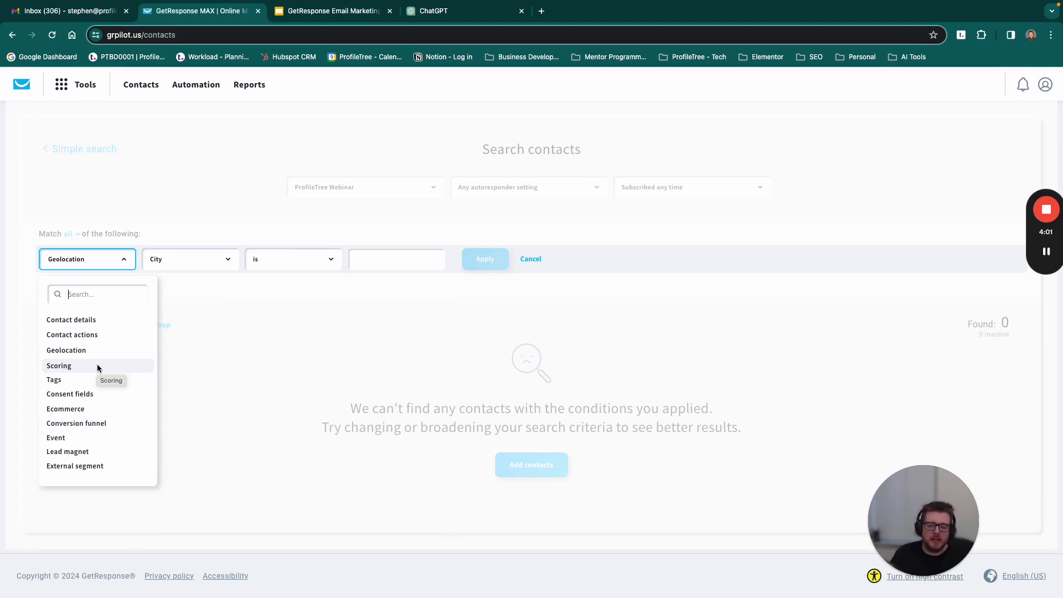
pyautogui.click(328, 340)
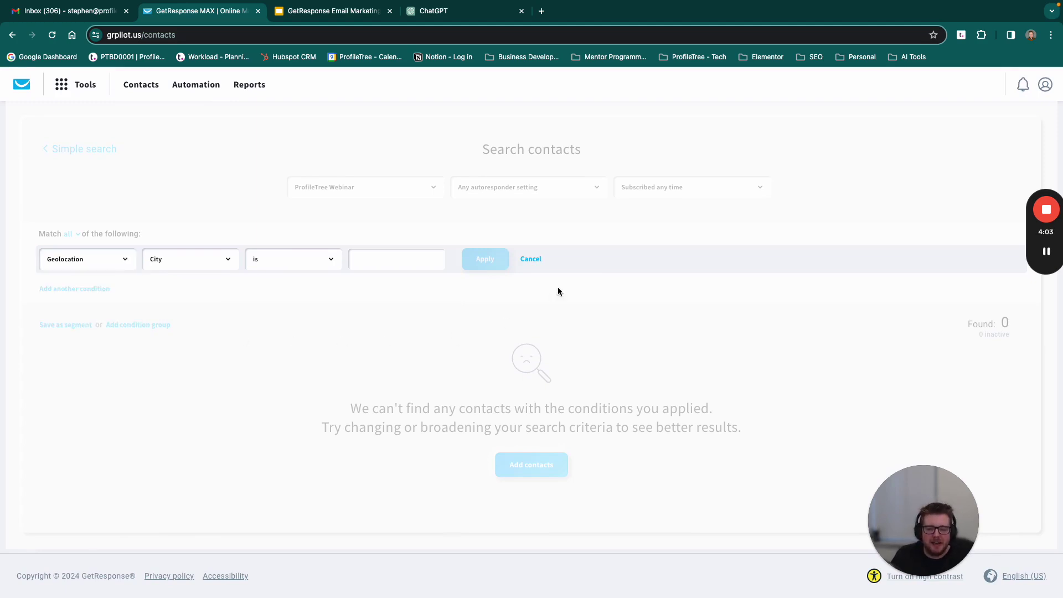
pyautogui.click(530, 259)
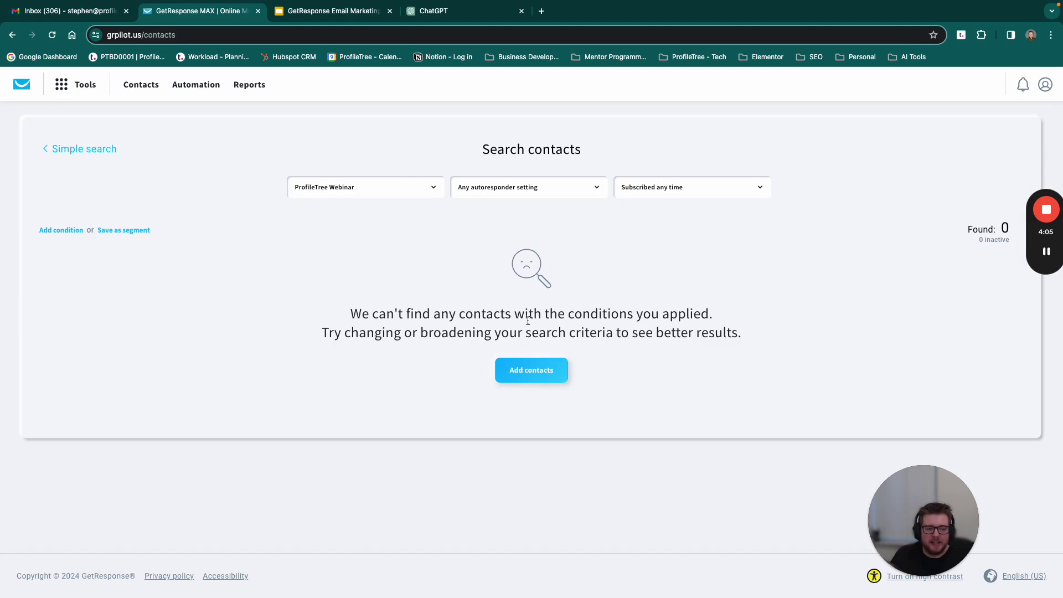
# Step: Browse the integration options for adding contacts, then return and reopen the Add contacts choices
pyautogui.click(523, 372)
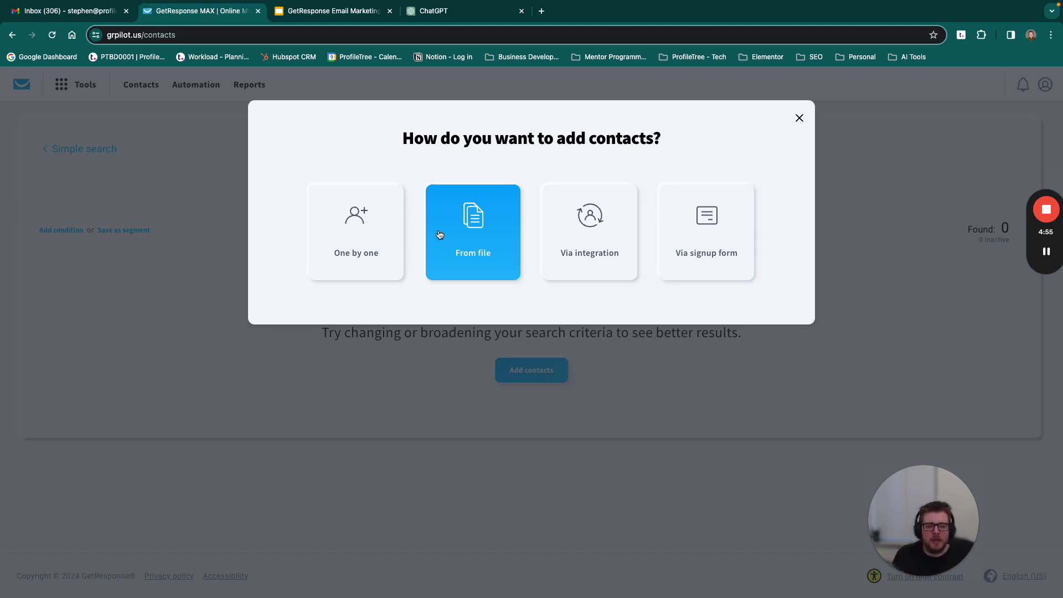
pyautogui.click(572, 241)
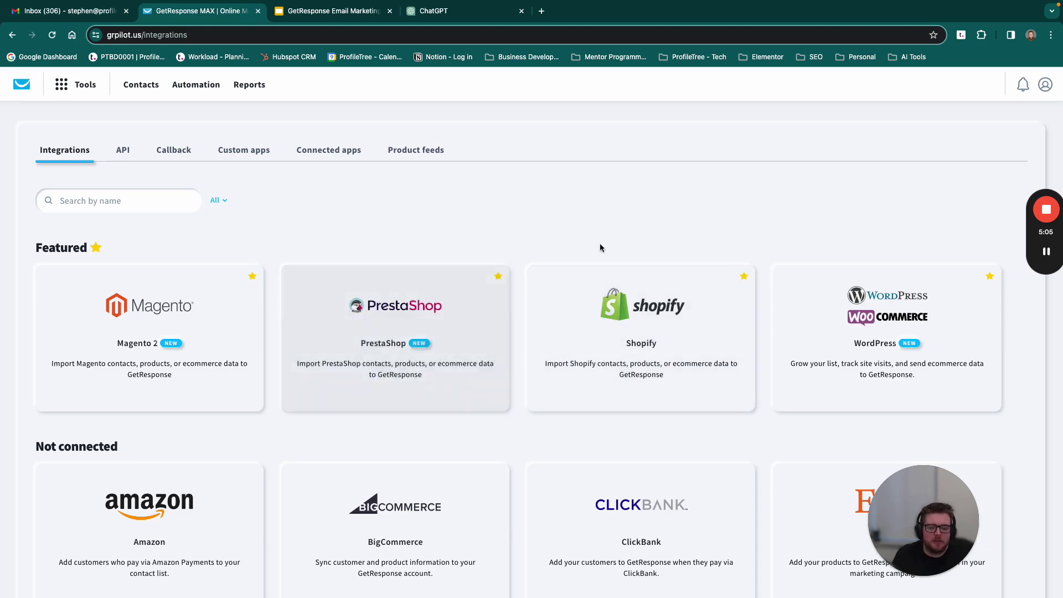
pyautogui.scroll(-7, 436, 240)
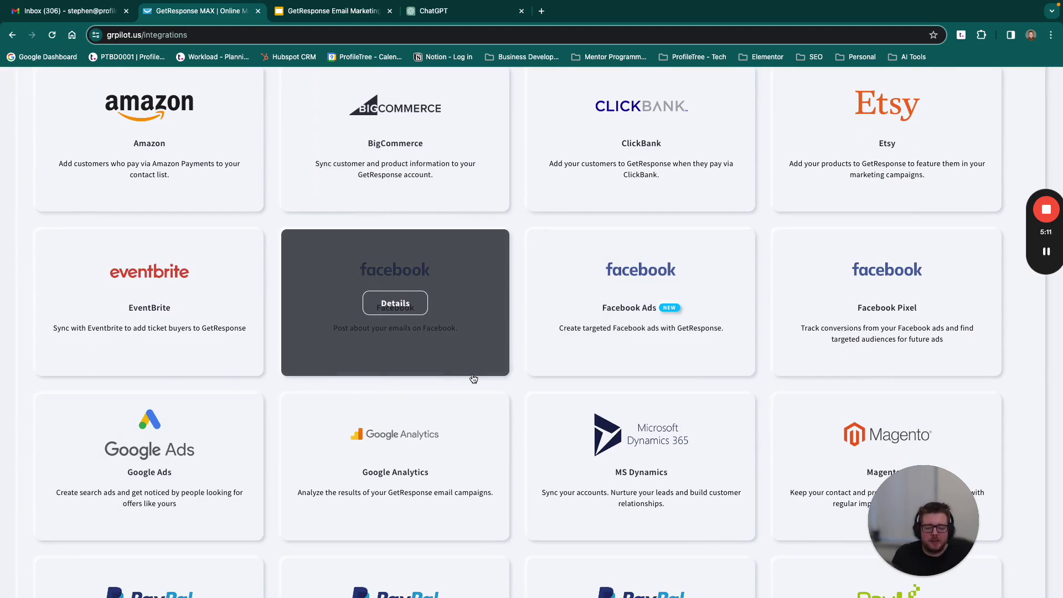
pyautogui.scroll(7, 470, 311)
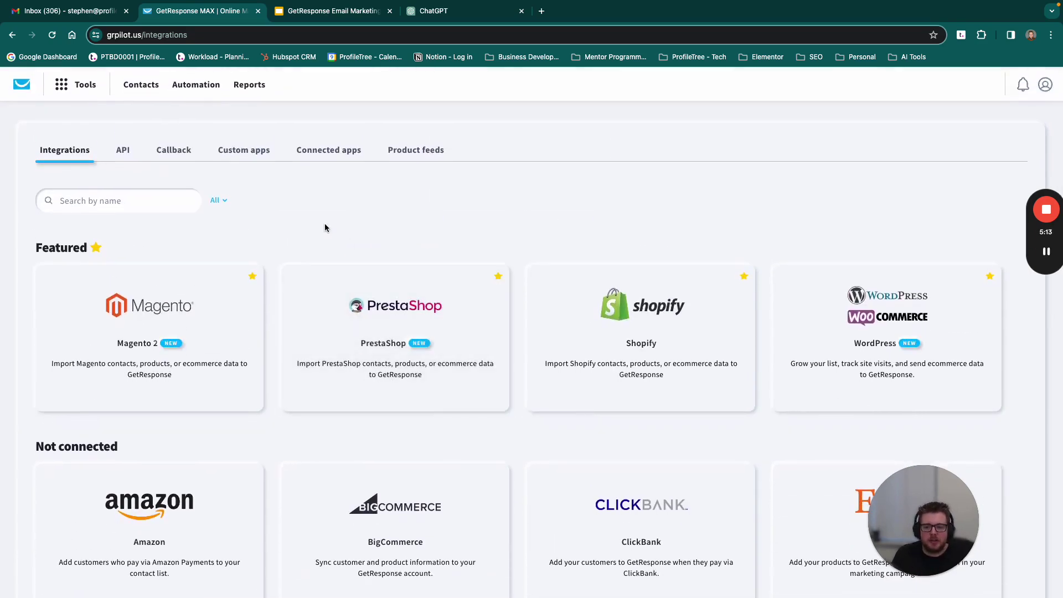
pyautogui.click(13, 39)
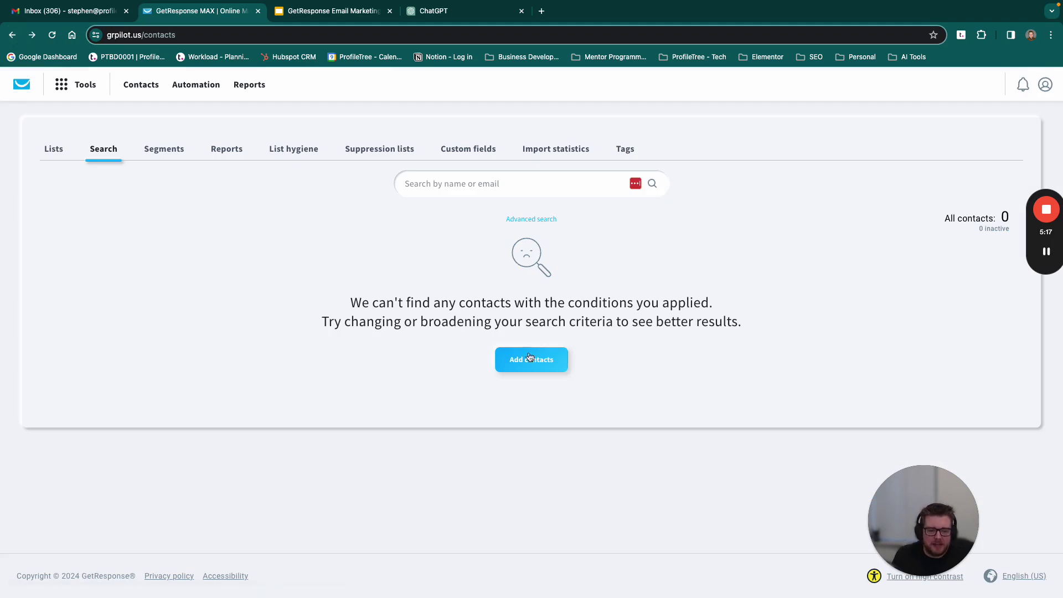
pyautogui.click(529, 360)
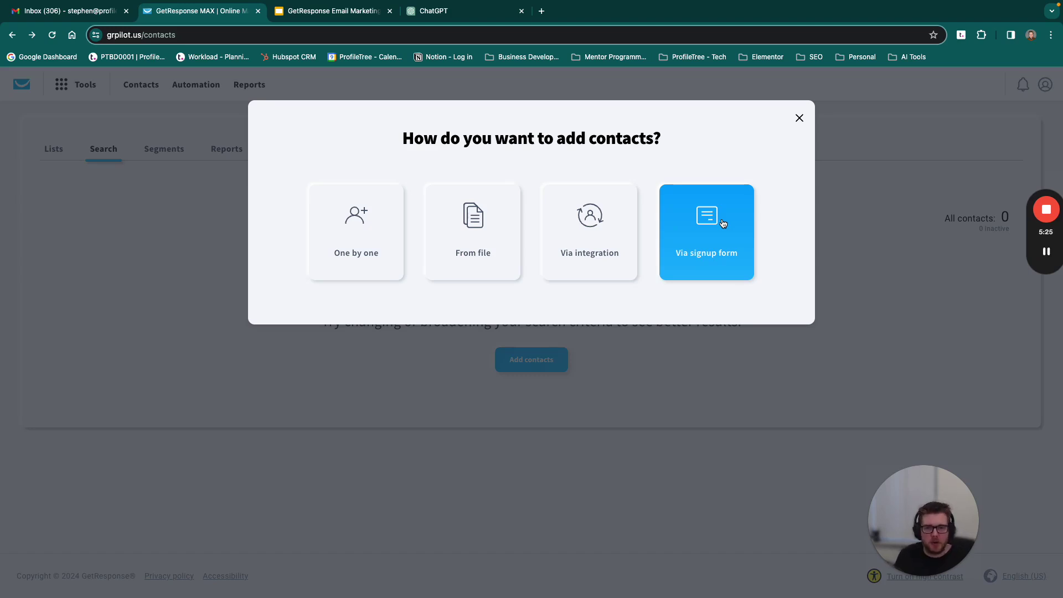
# Step: Choose to add contacts via a signup form and start a new popup
pyautogui.click(714, 224)
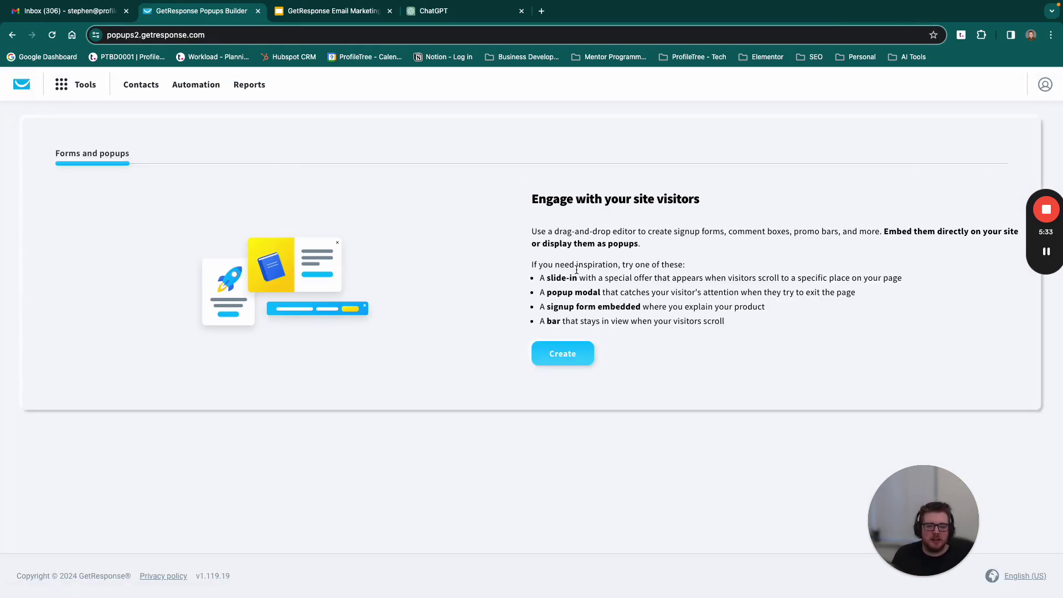
pyautogui.moveTo(507, 182); pyautogui.dragTo(661, 273)
pyautogui.click(661, 273)
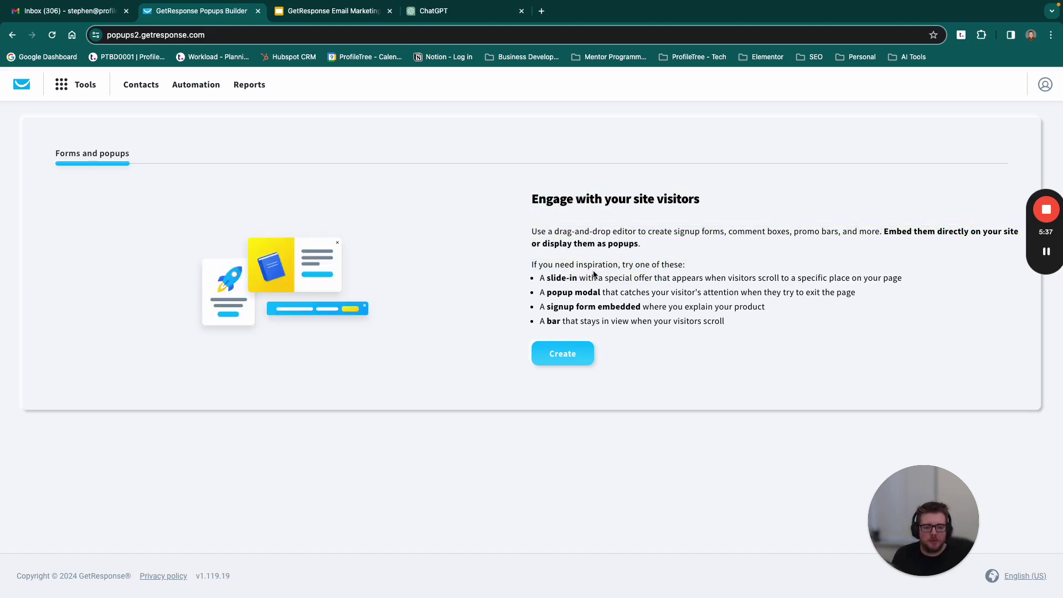
pyautogui.click(562, 353)
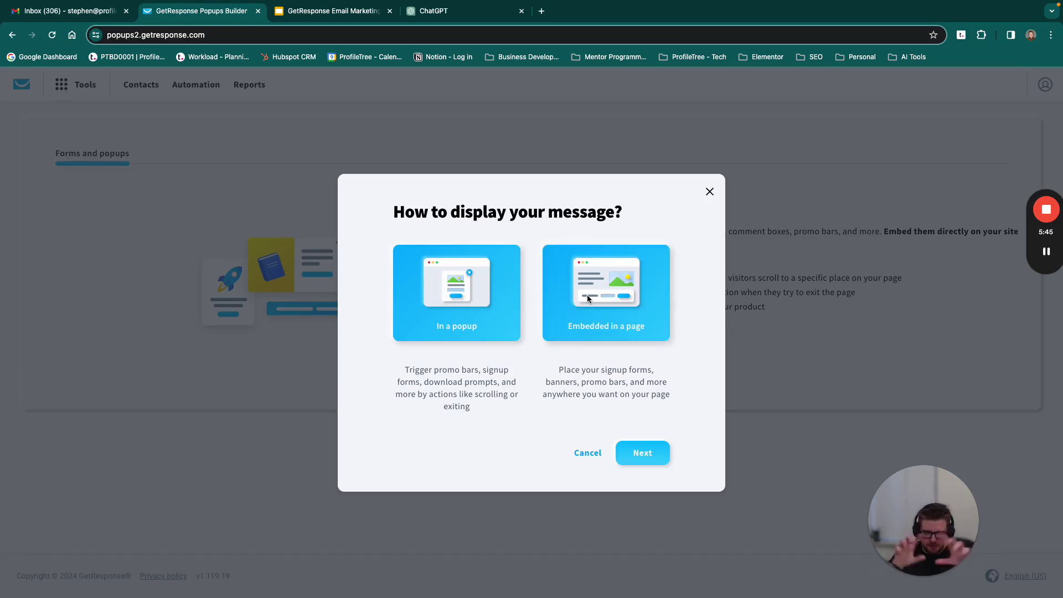
pyautogui.click(647, 451)
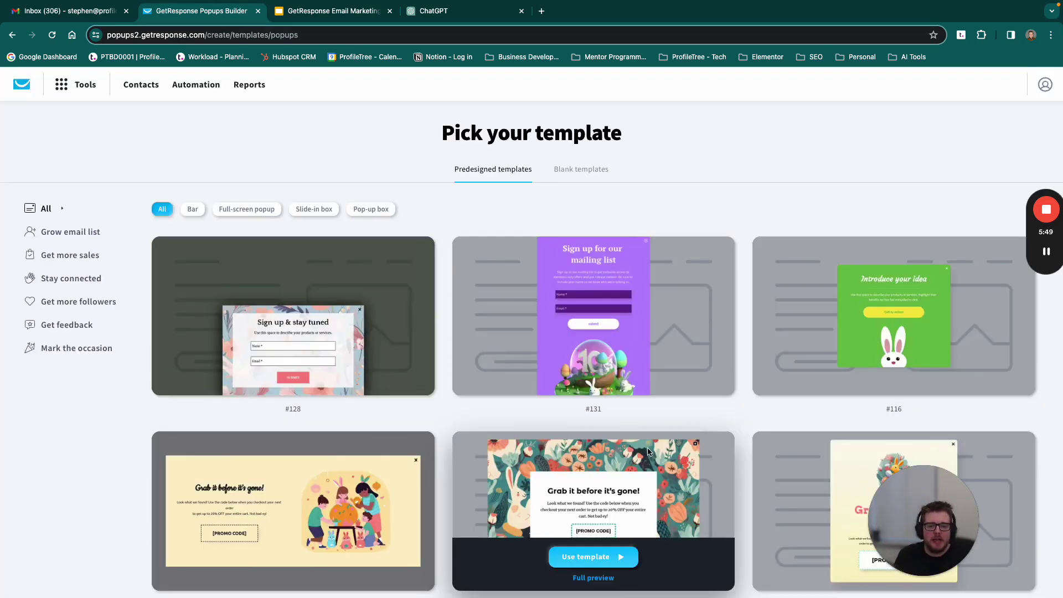
# Step: Pick limited time offer template #132 with the bicycle illustration for editing
pyautogui.scroll(-4, 721, 424)
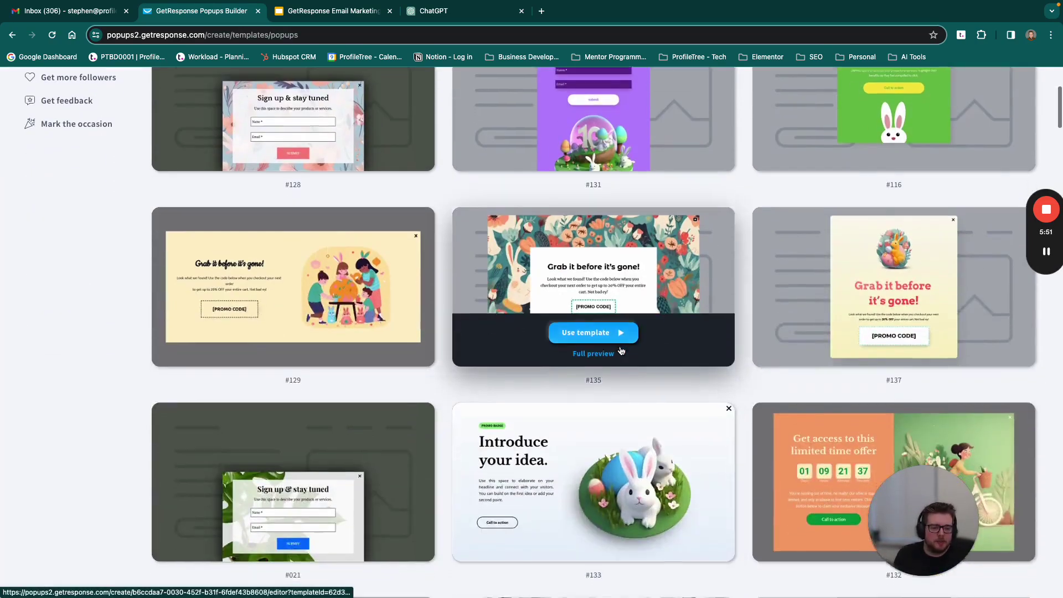
pyautogui.scroll(-6, 633, 339)
pyautogui.scroll(-7, 701, 222)
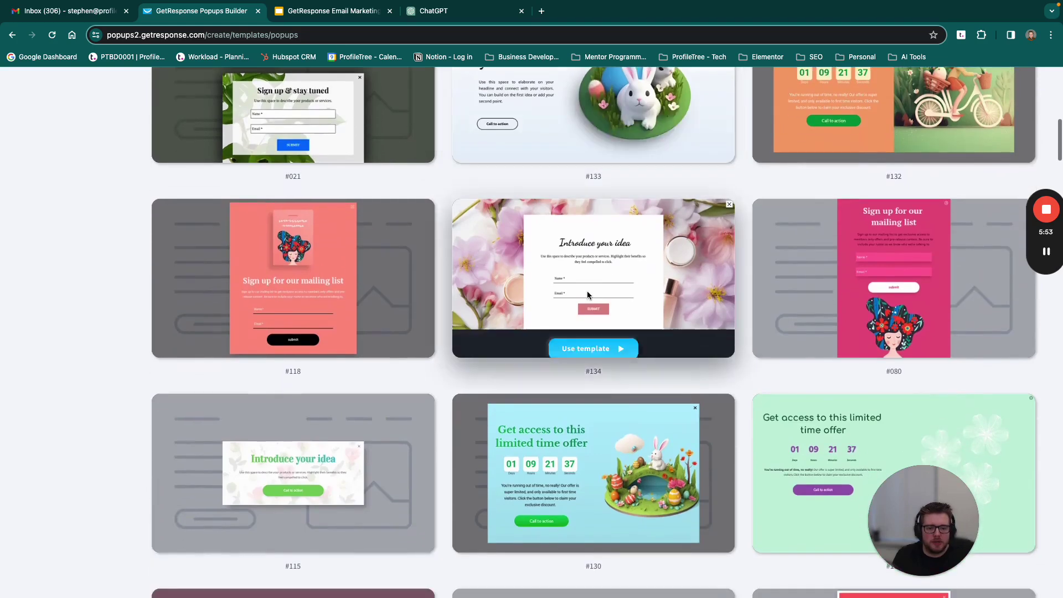
pyautogui.scroll(-4, 701, 296)
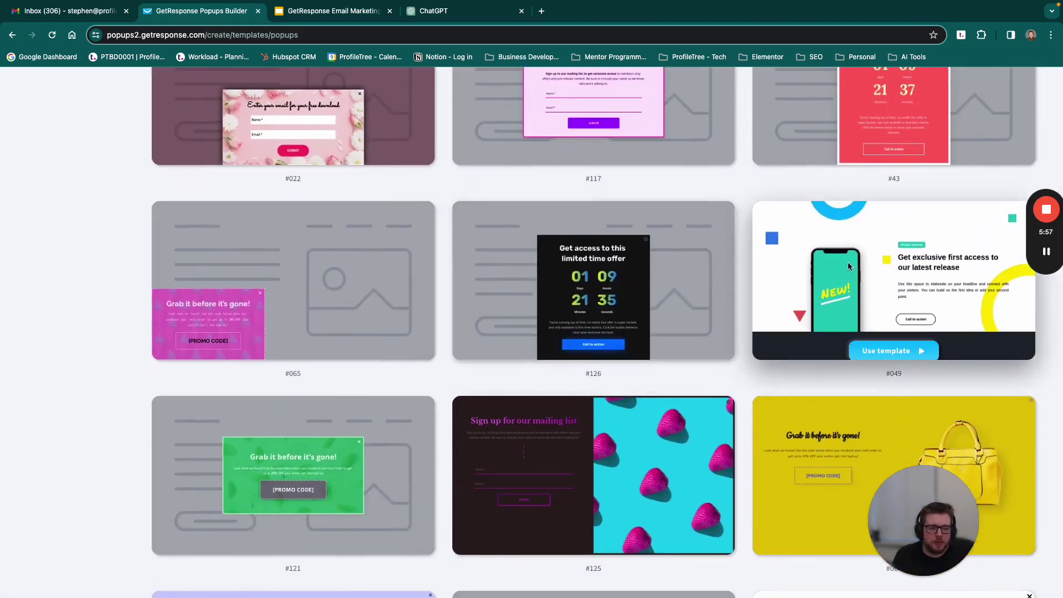
pyautogui.scroll(15, 868, 220)
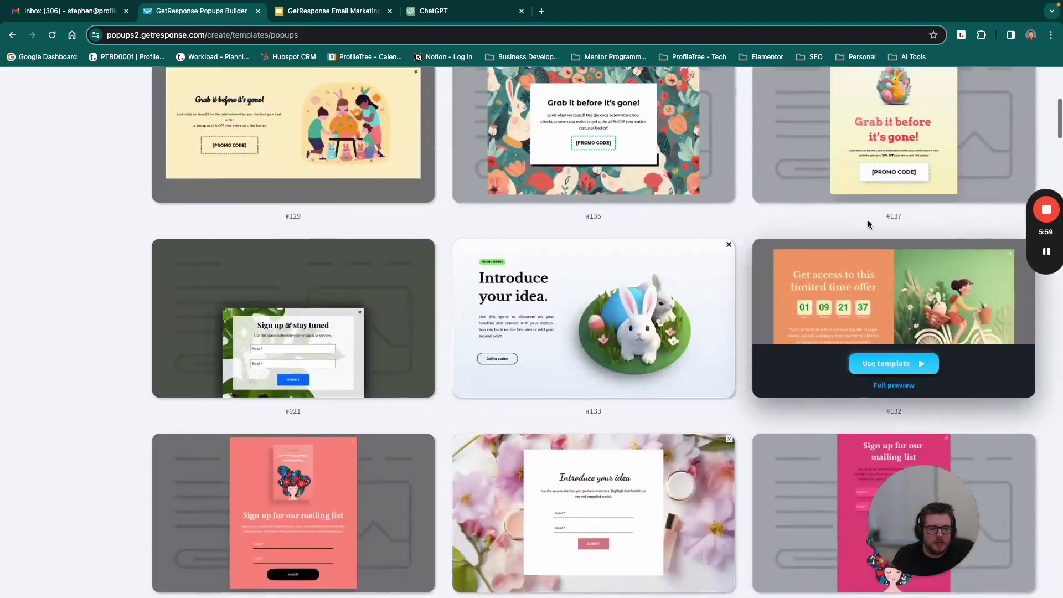
pyautogui.scroll(-4, 868, 220)
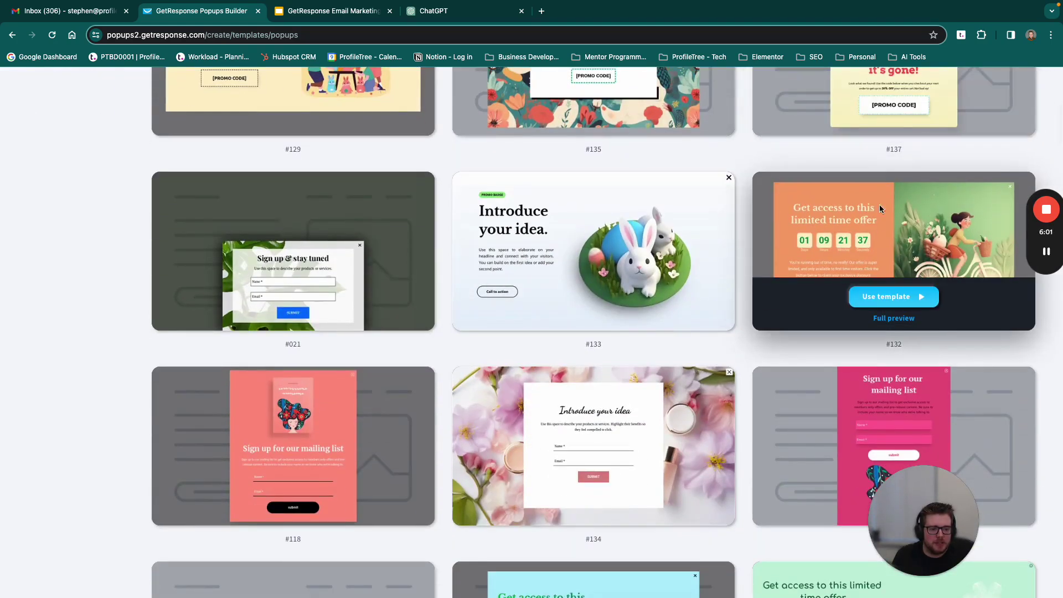
pyautogui.click(891, 294)
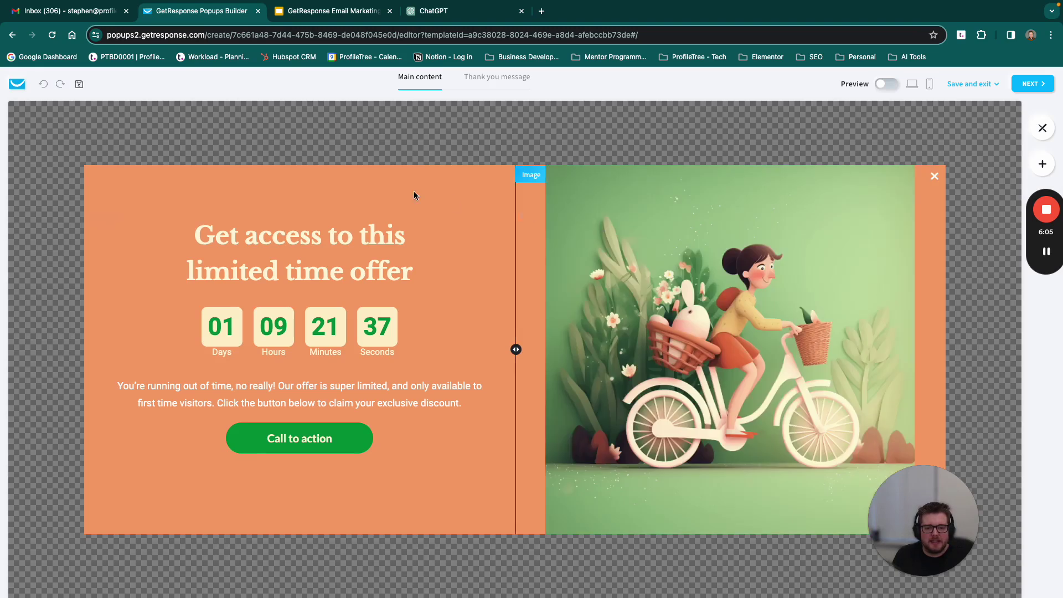
# Step: Replace the popup heading text with 'Webinar Coming Soon!'
pyautogui.click(395, 189)
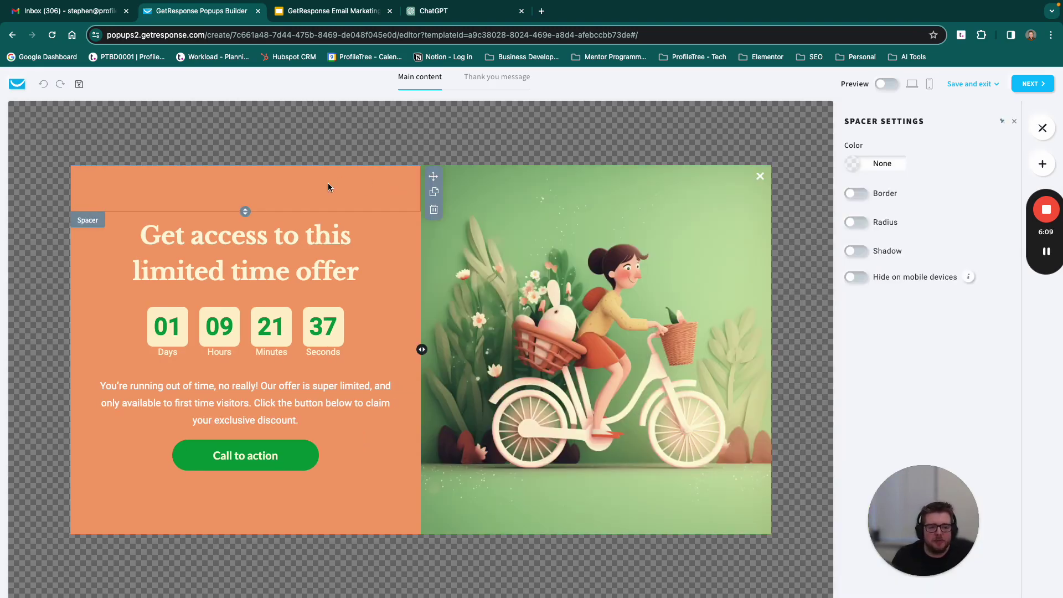
pyautogui.click(268, 235)
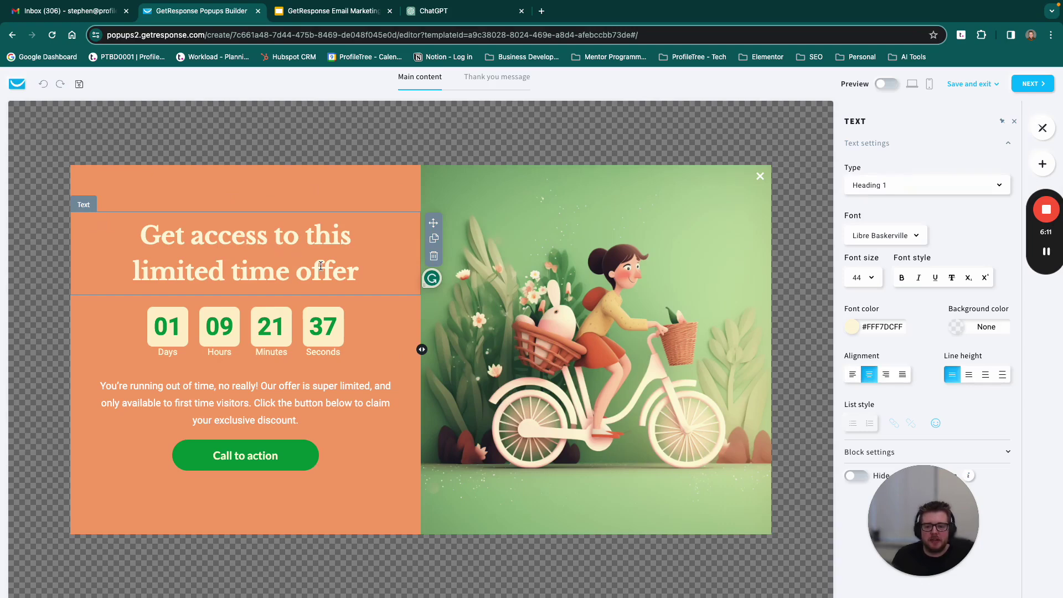
pyautogui.moveTo(358, 274); pyautogui.dragTo(147, 242)
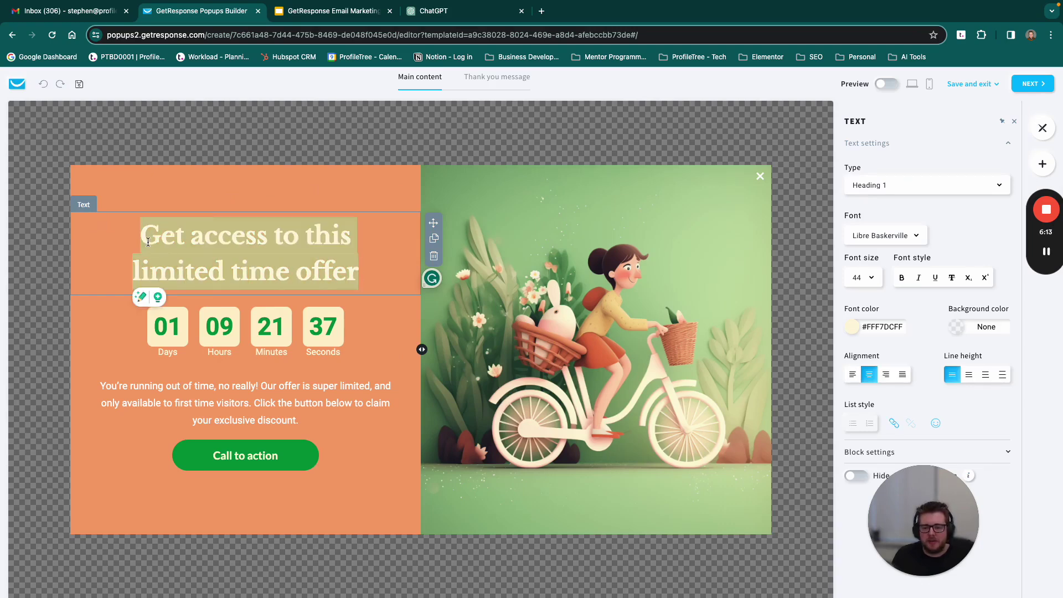
pyautogui.write('Webinar ')
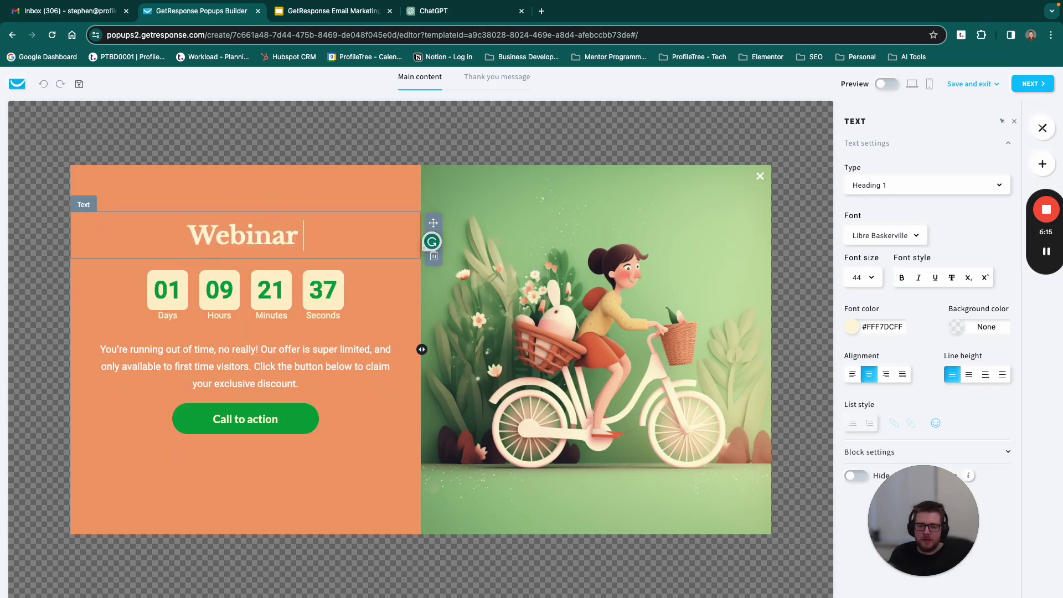
pyautogui.write('Coming Soon')
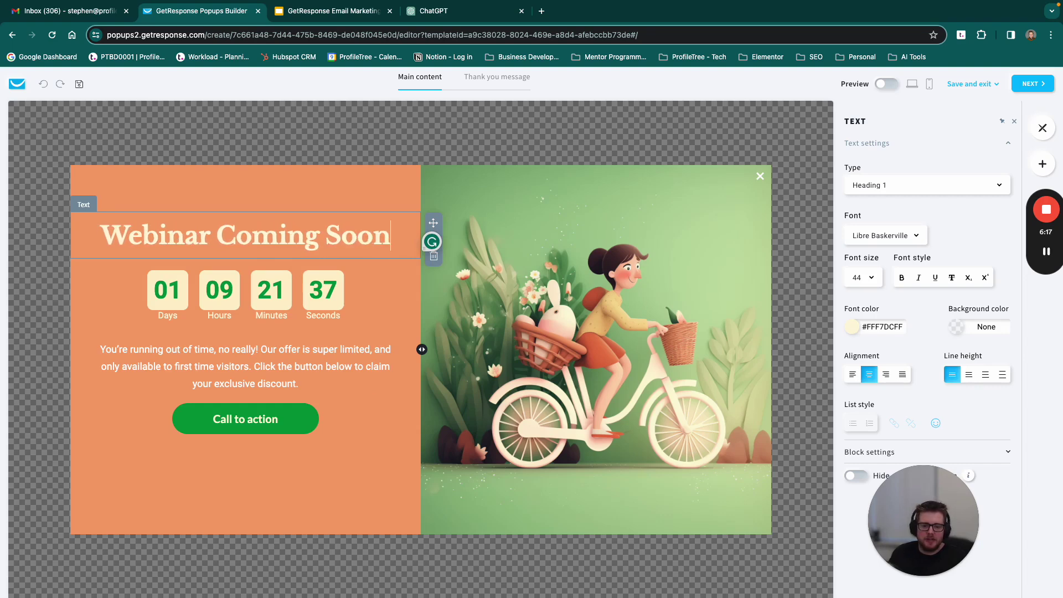
pyautogui.write('!')
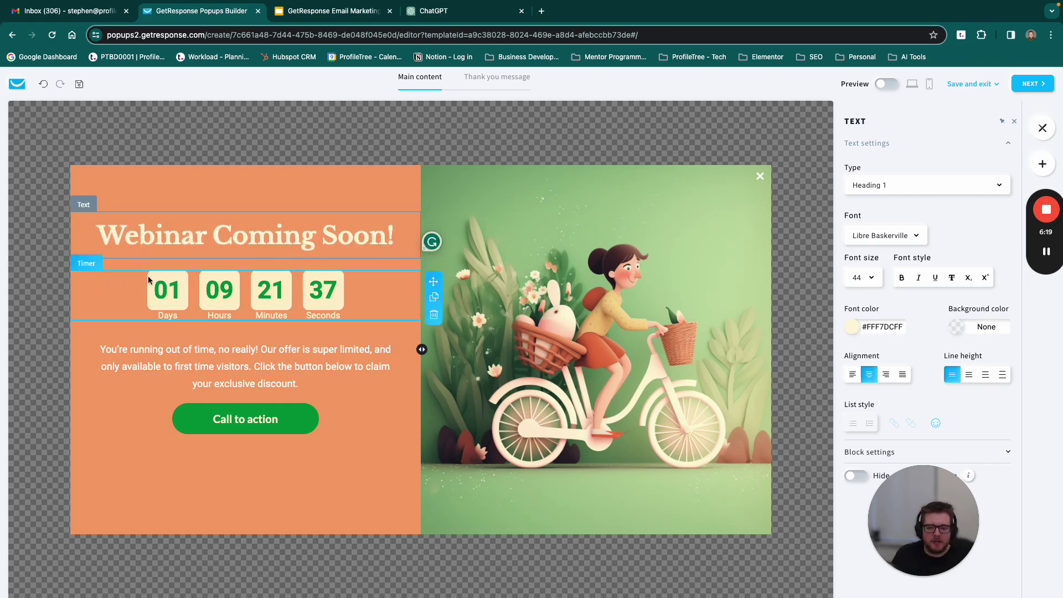
# Step: Review the countdown timer, description and Call to action blocks, then show addable elements
pyautogui.click(154, 277)
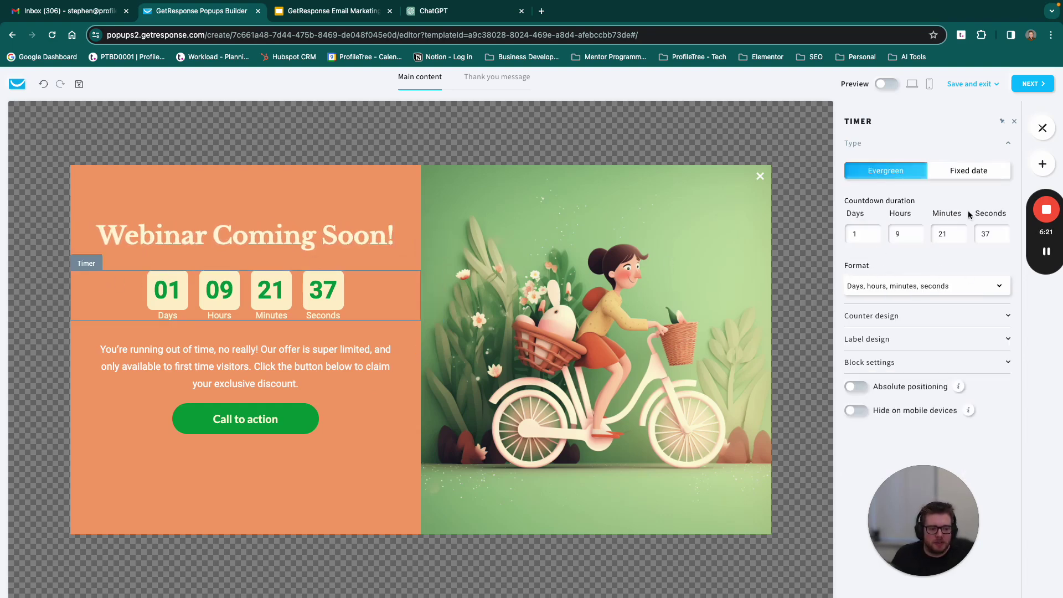
pyautogui.click(199, 352)
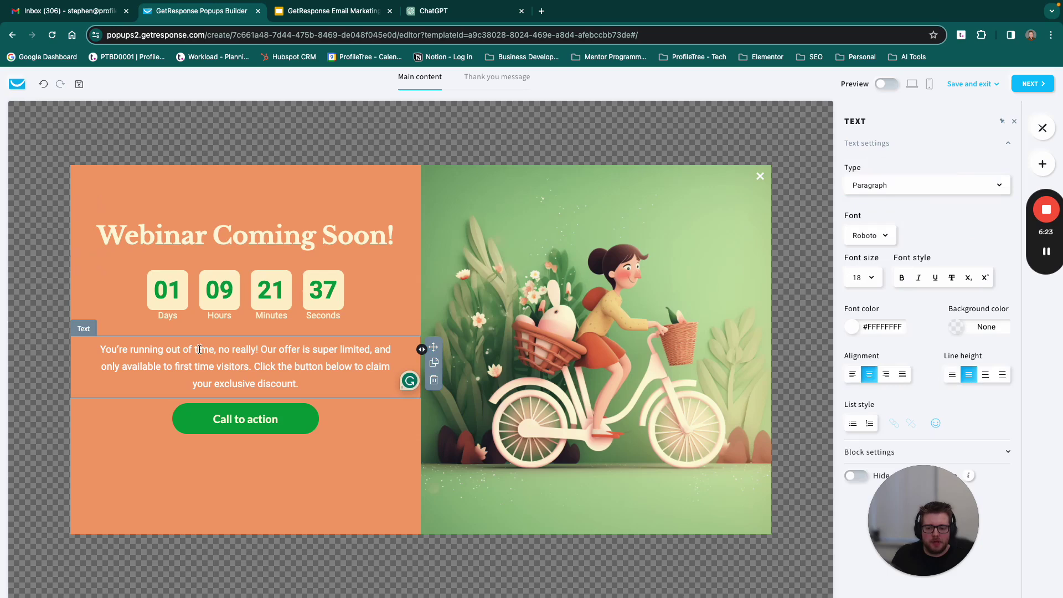
pyautogui.click(253, 407)
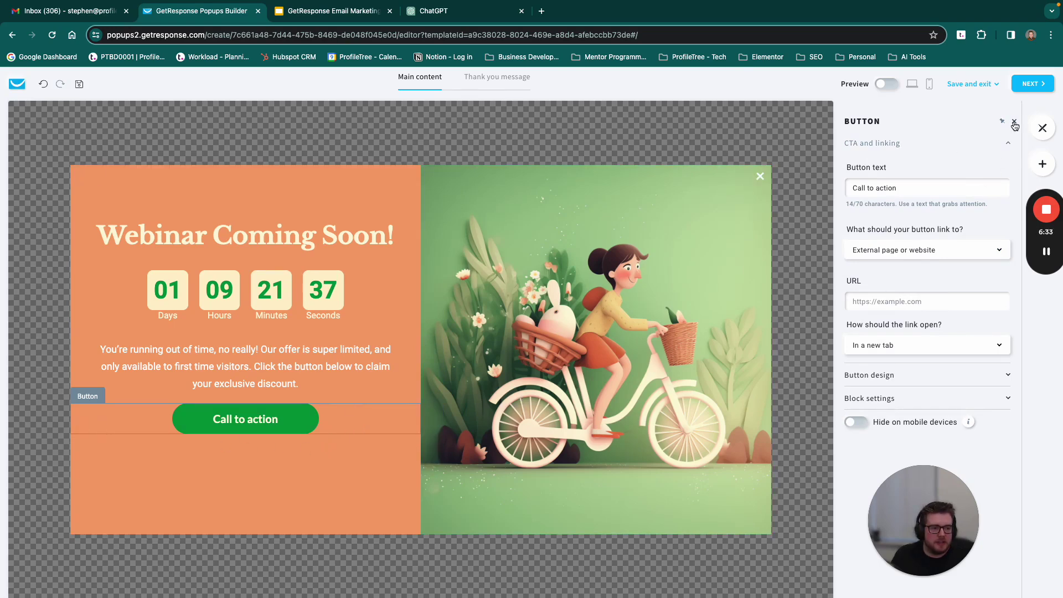
pyautogui.click(1043, 161)
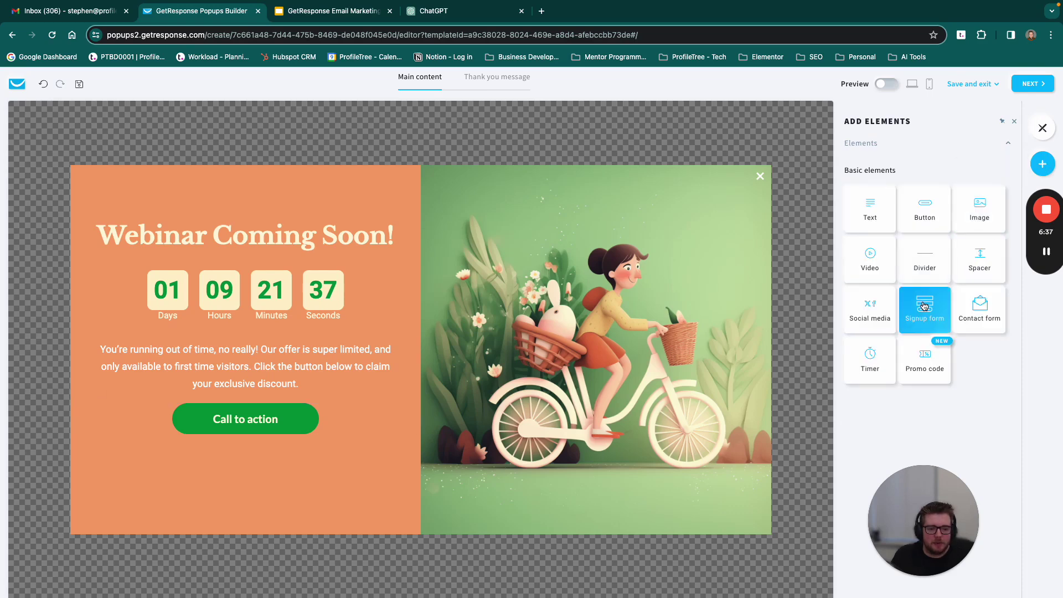
# Step: Insert a signup form below the description, delete the Call to action button, and review the blocks
pyautogui.moveTo(929, 309); pyautogui.dragTo(291, 409)
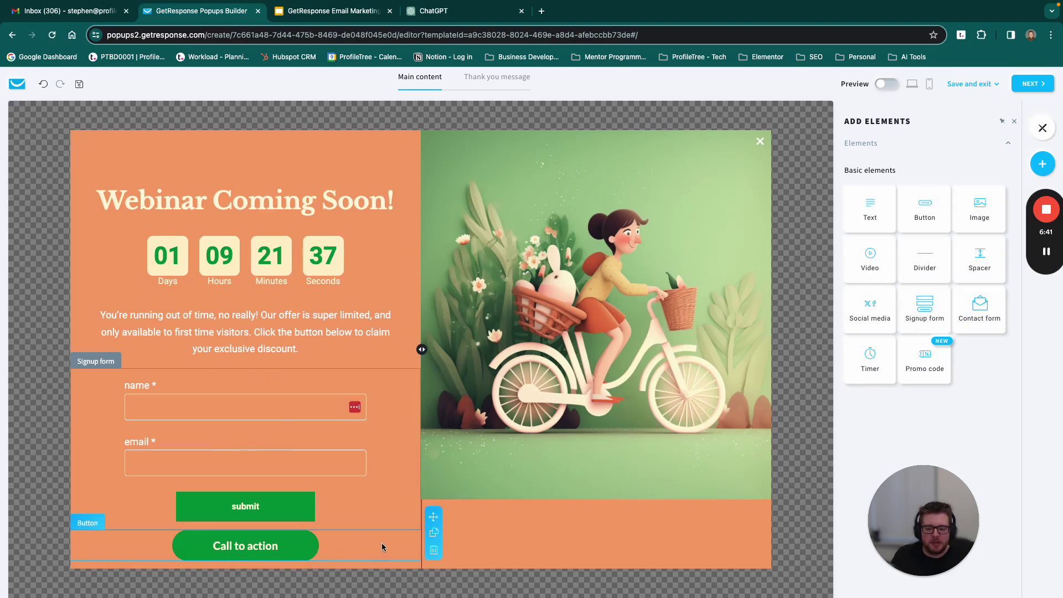
pyautogui.click(433, 557)
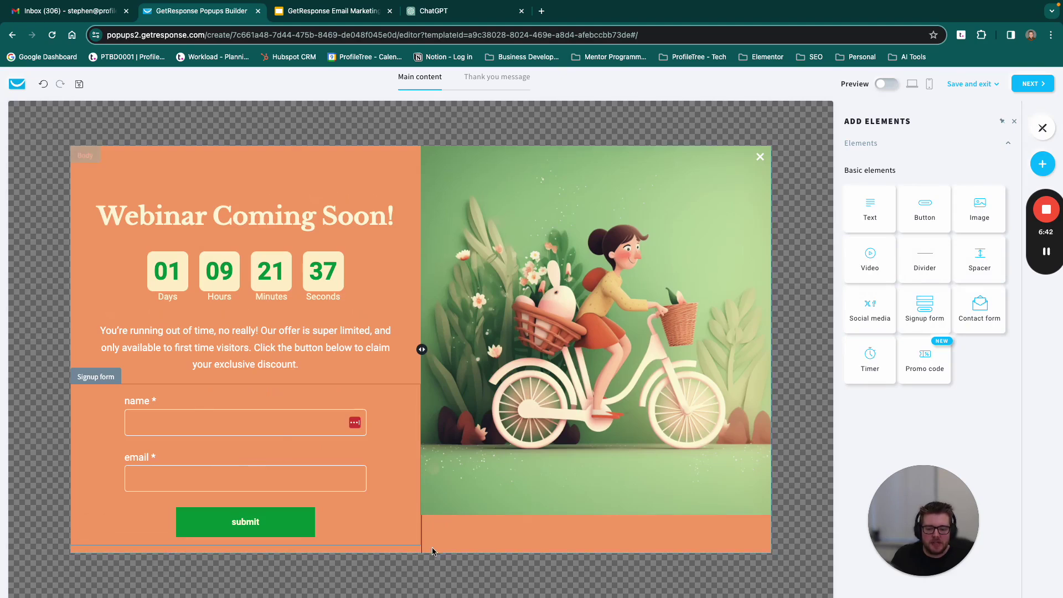
pyautogui.click(200, 417)
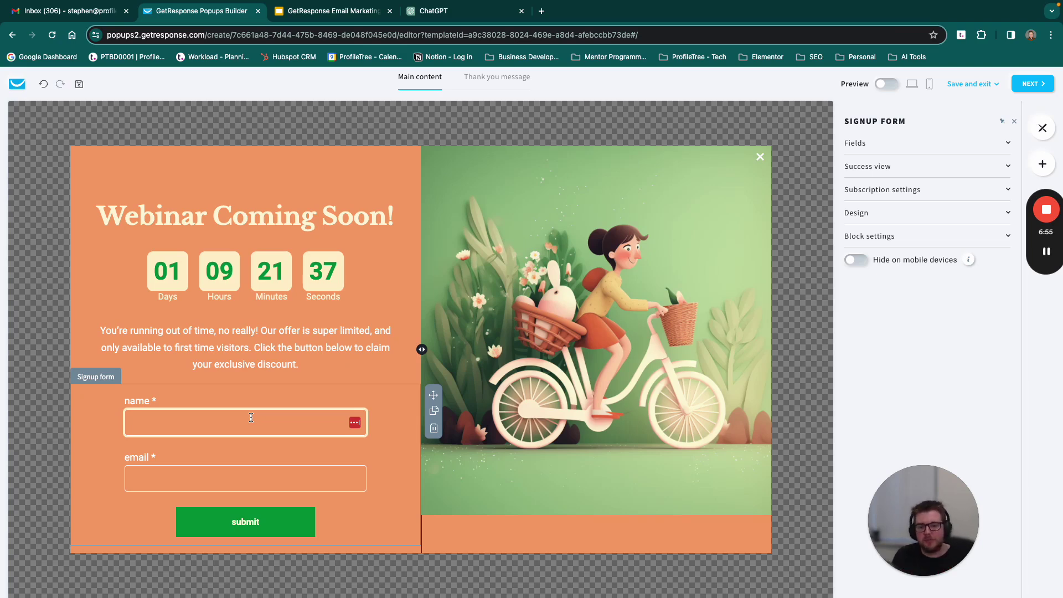
pyautogui.click(375, 170)
pyautogui.click(565, 248)
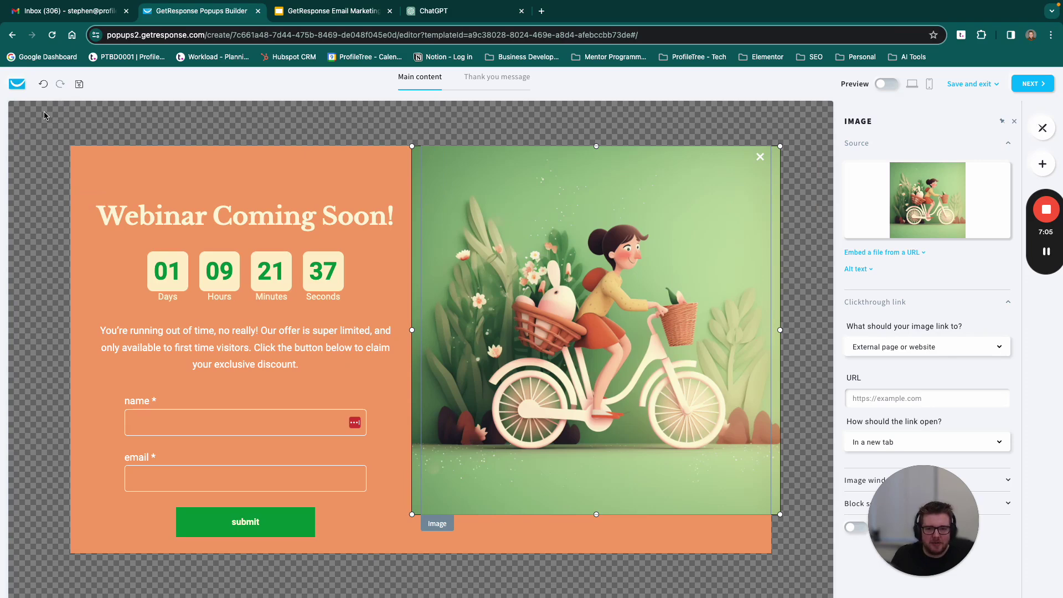
# Step: Exit the popup editor via the GetResponse logo, confirming to leave without saving
pyautogui.click(16, 85)
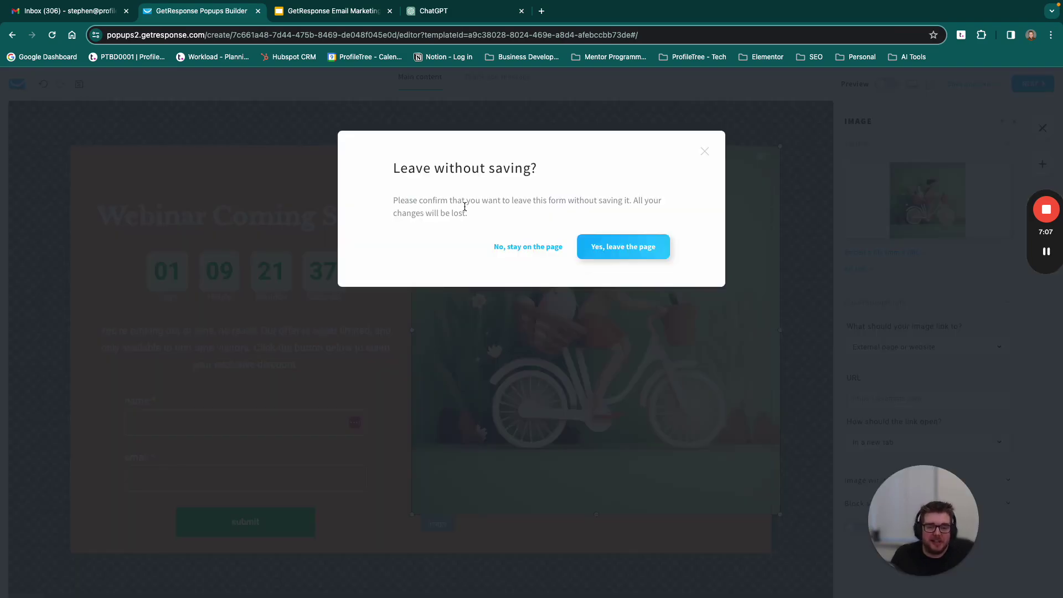
pyautogui.click(615, 247)
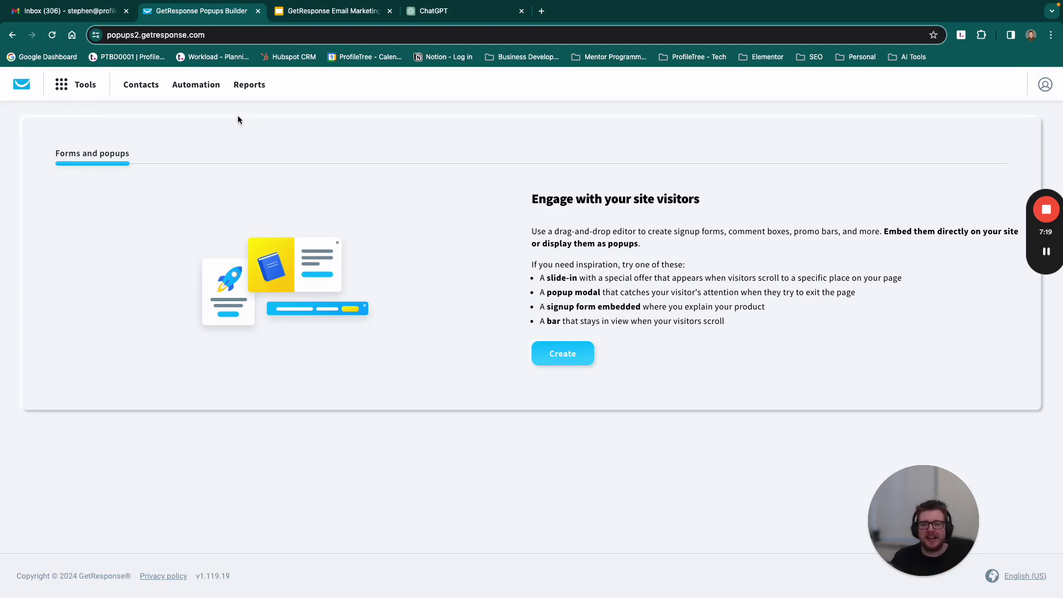
# Step: Open Email marketing from the Tools menu and view the saved email templates
pyautogui.click(68, 87)
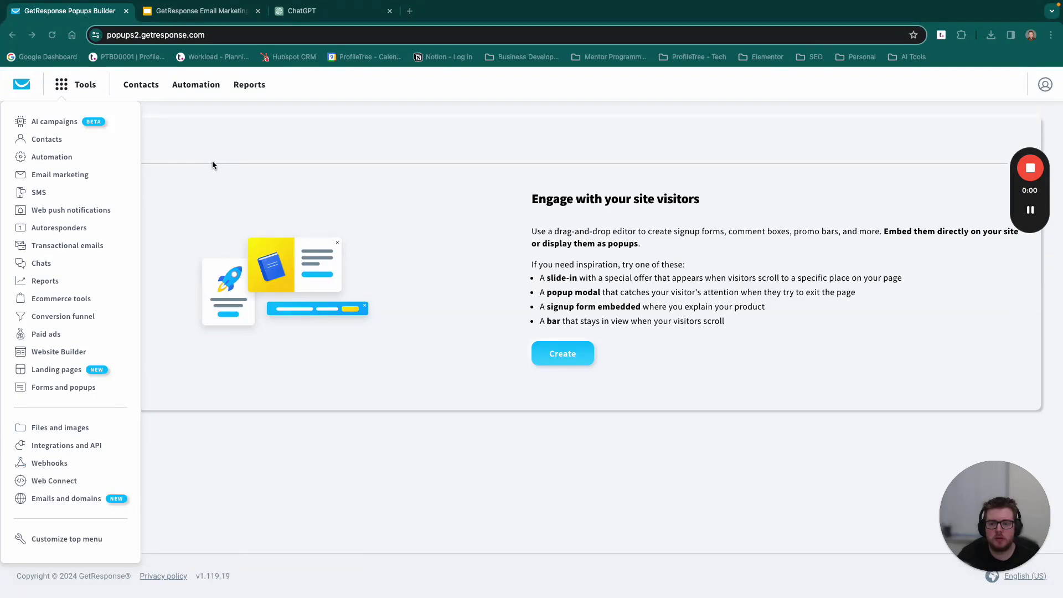
pyautogui.click(73, 176)
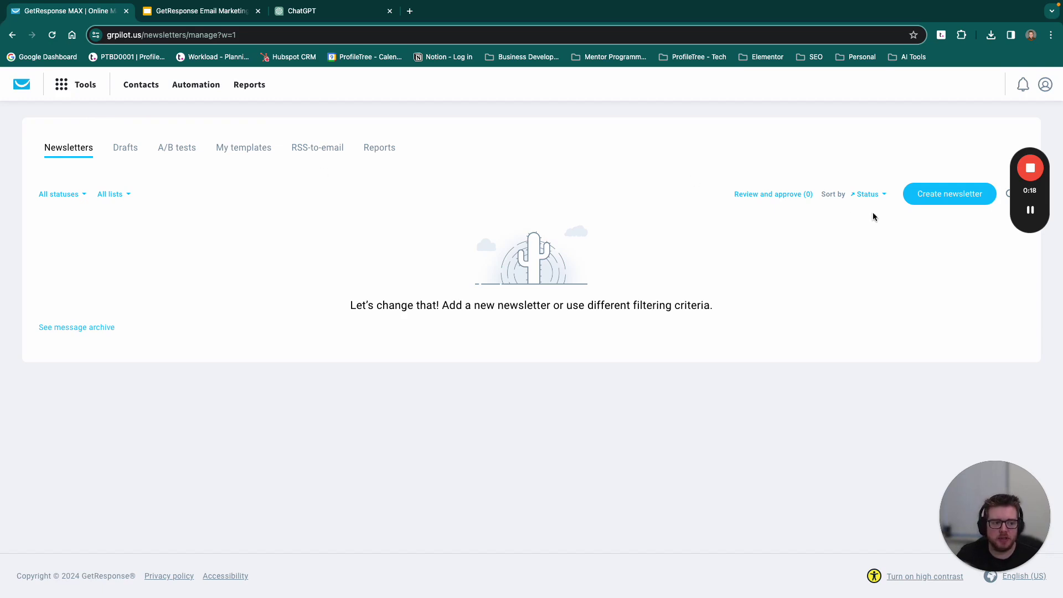
pyautogui.click(236, 151)
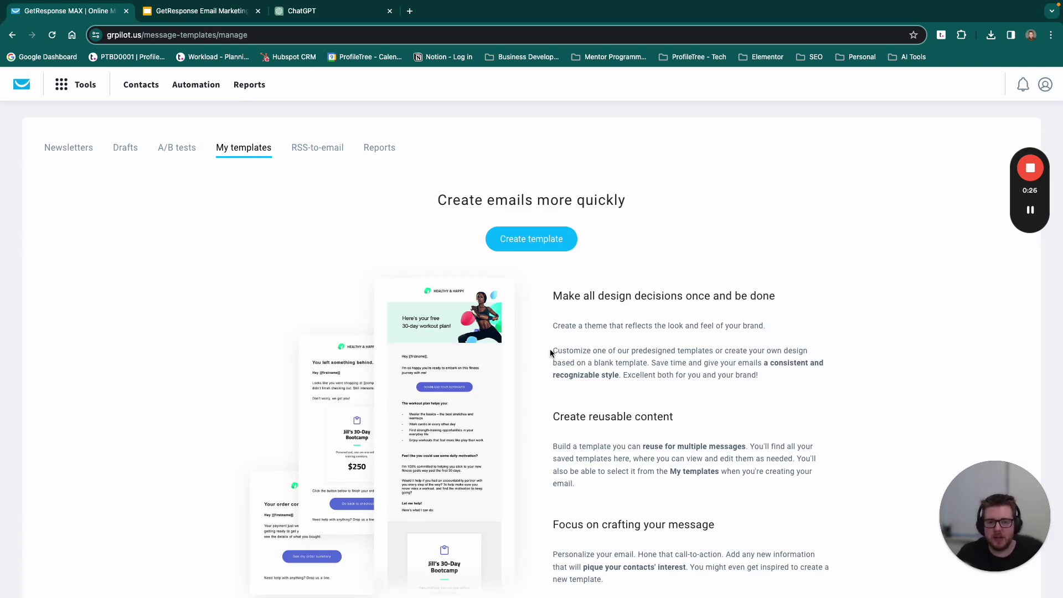
pyautogui.click(313, 149)
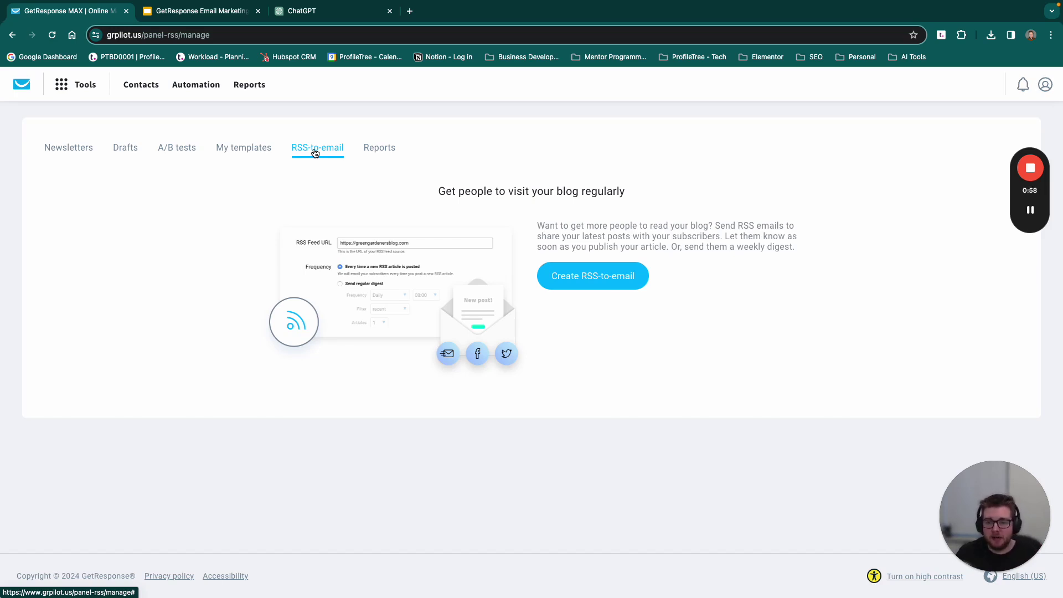
pyautogui.click(90, 151)
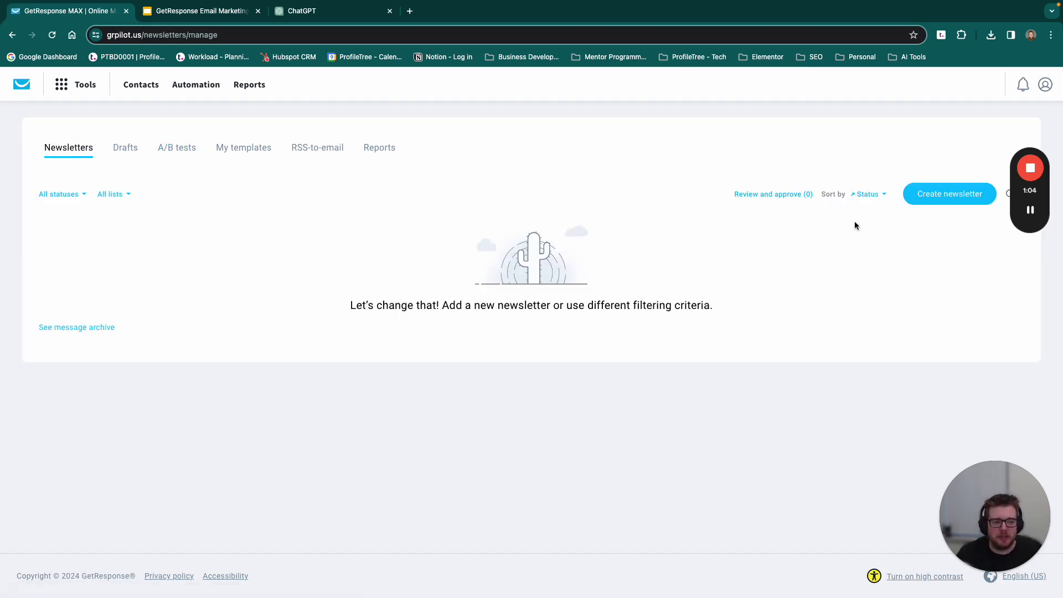
pyautogui.click(955, 193)
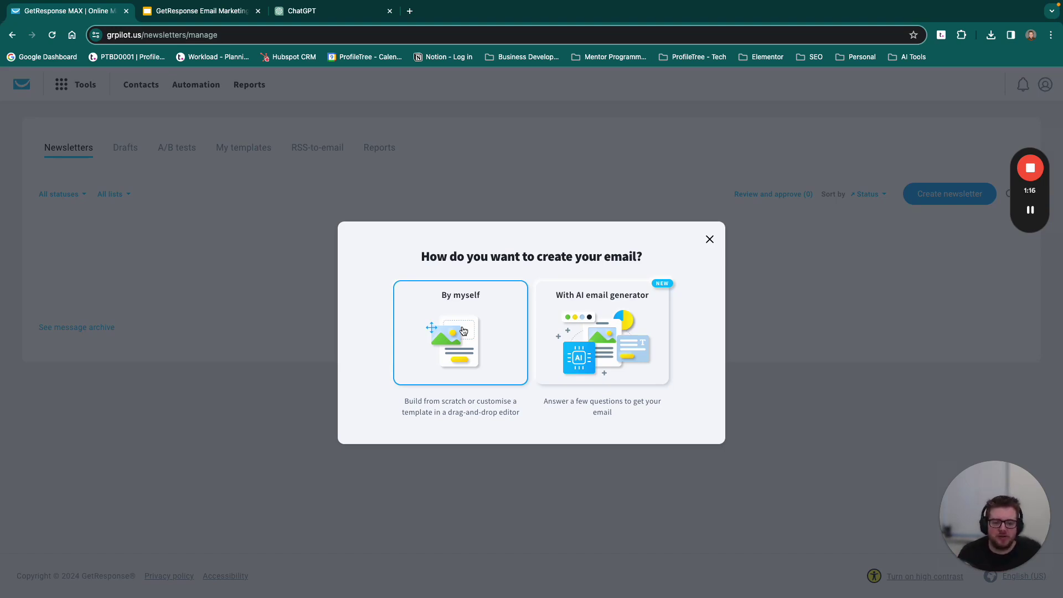
# Step: Choose 'With AI email generator' for the new newsletter
pyautogui.click(618, 335)
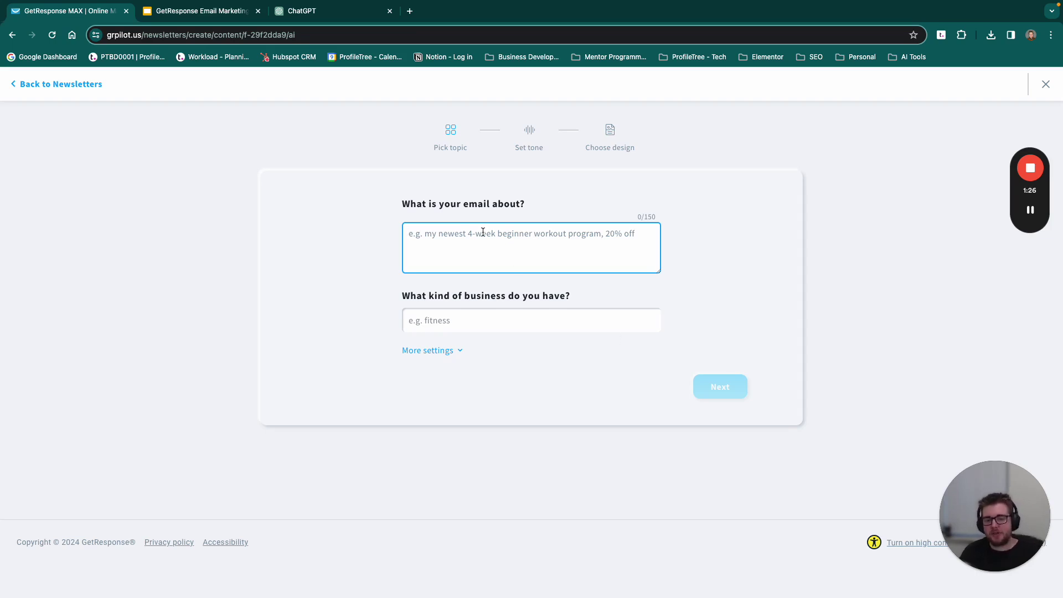
# Step: Describe the email as promoting our webinar for digital marketing services using AI
pyautogui.write('We wan')
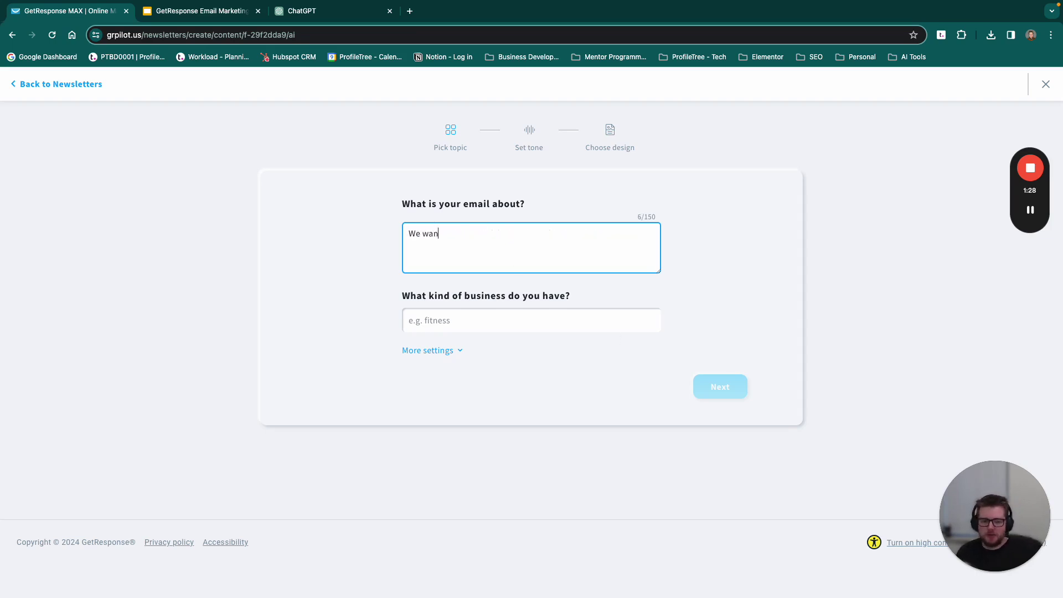
pyautogui.write('t to promote o')
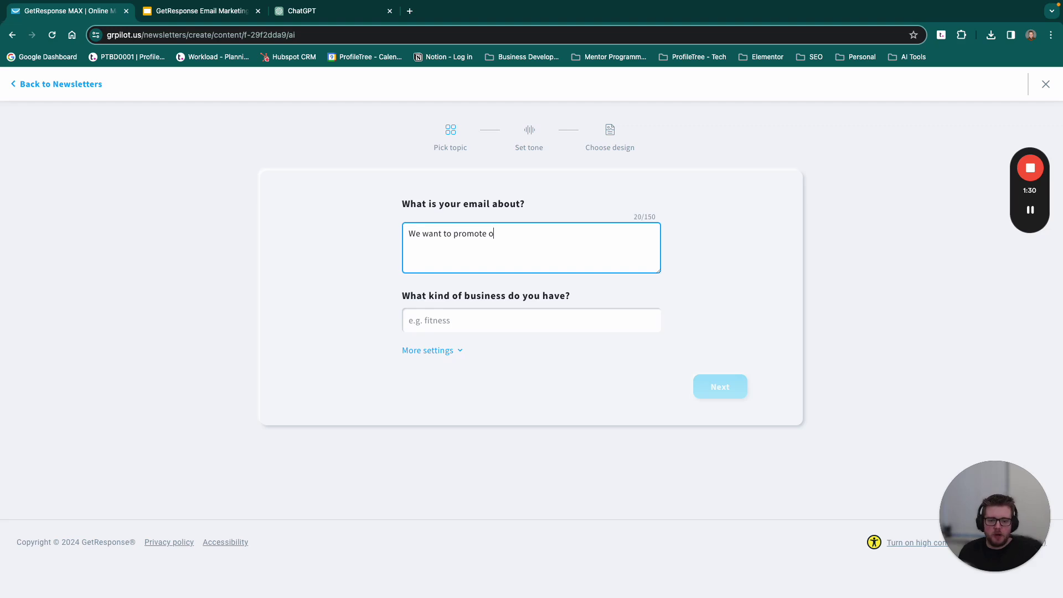
pyautogui.write('ur web')
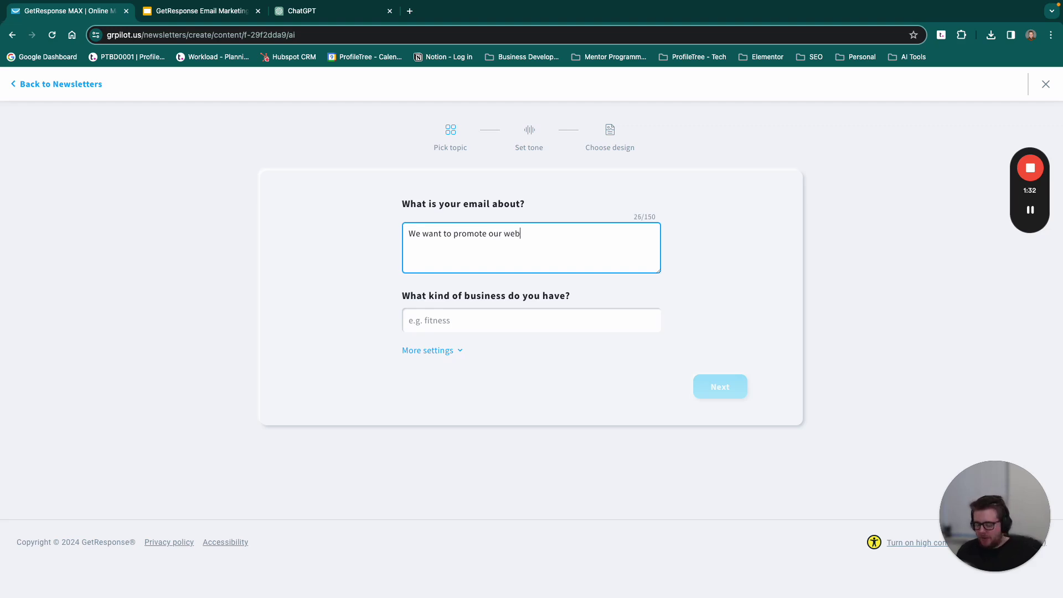
pyautogui.write('inar for digital marketing services in al')
pyautogui.press('BackSpace')
pyautogui.press('BackSpace')
pyautogui.press('BackSpace')
pyautogui.press('BackSpace')
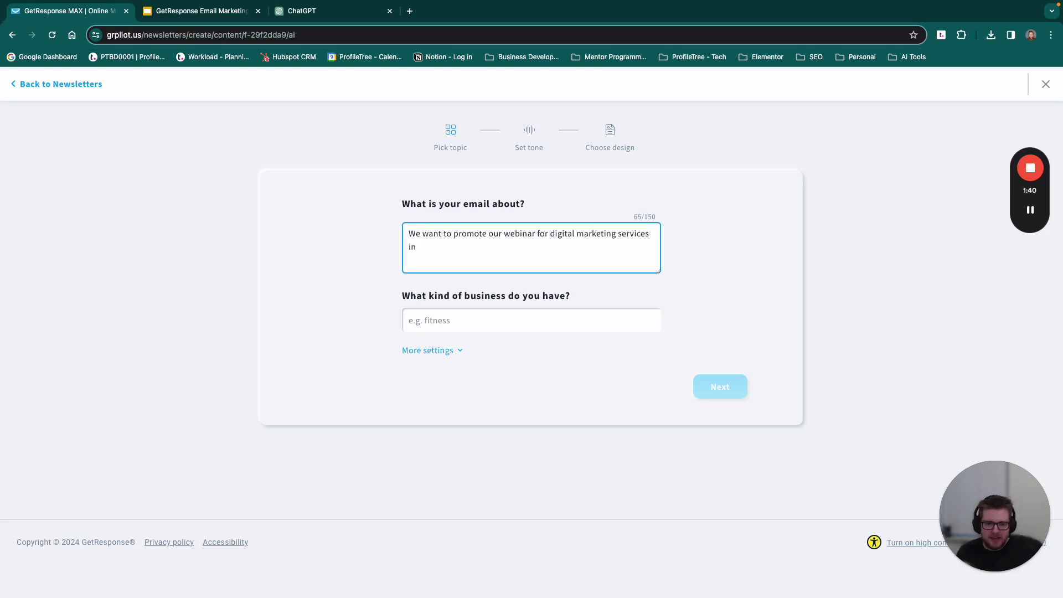
pyautogui.write('using AI.')
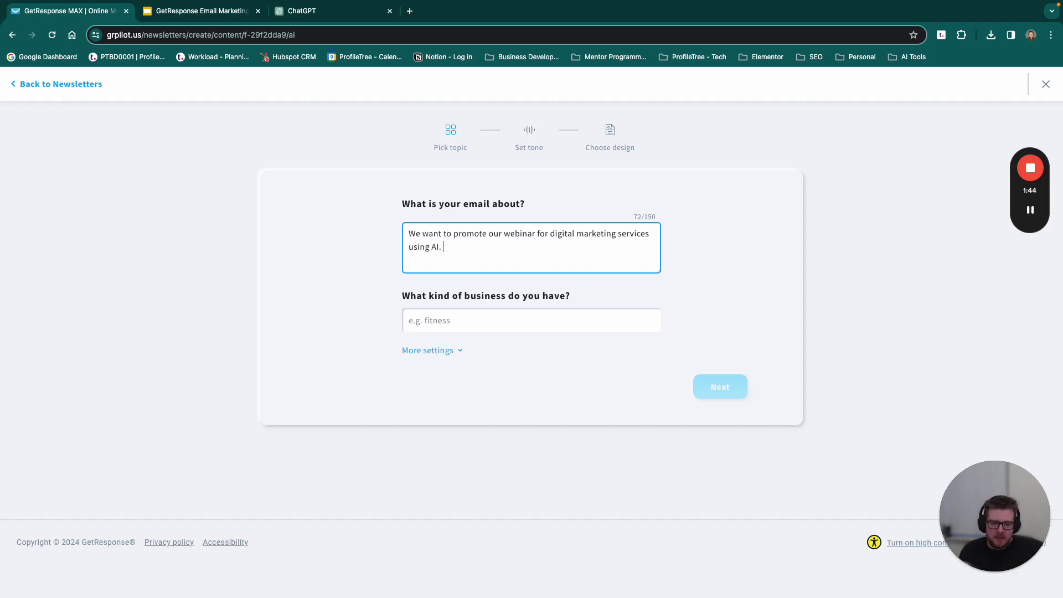
# Step: Set the business type to Marketing agency and reveal the extra email settings
pyautogui.click(462, 313)
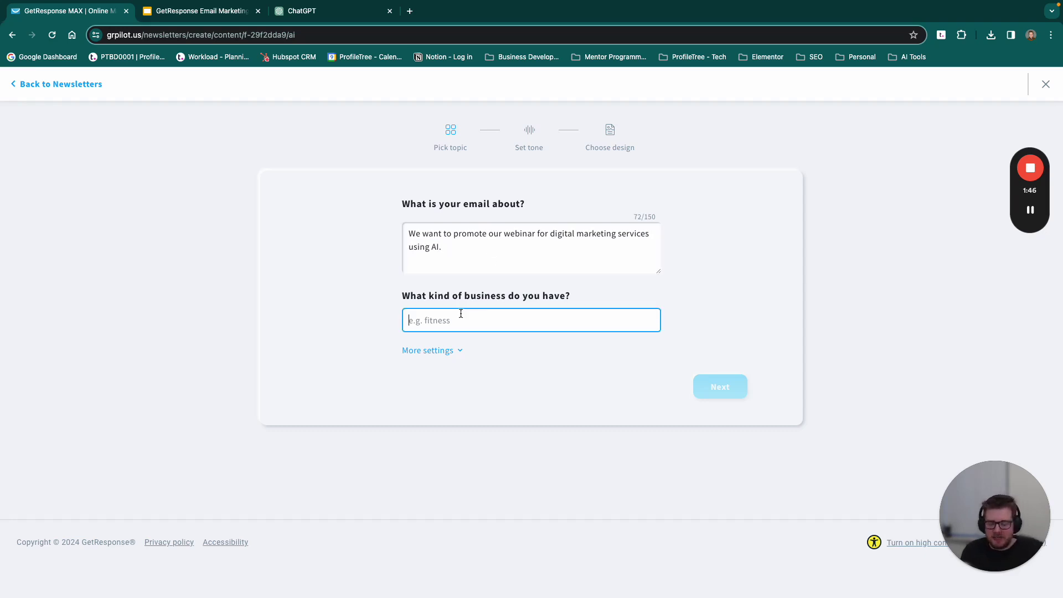
pyautogui.write('Digital M')
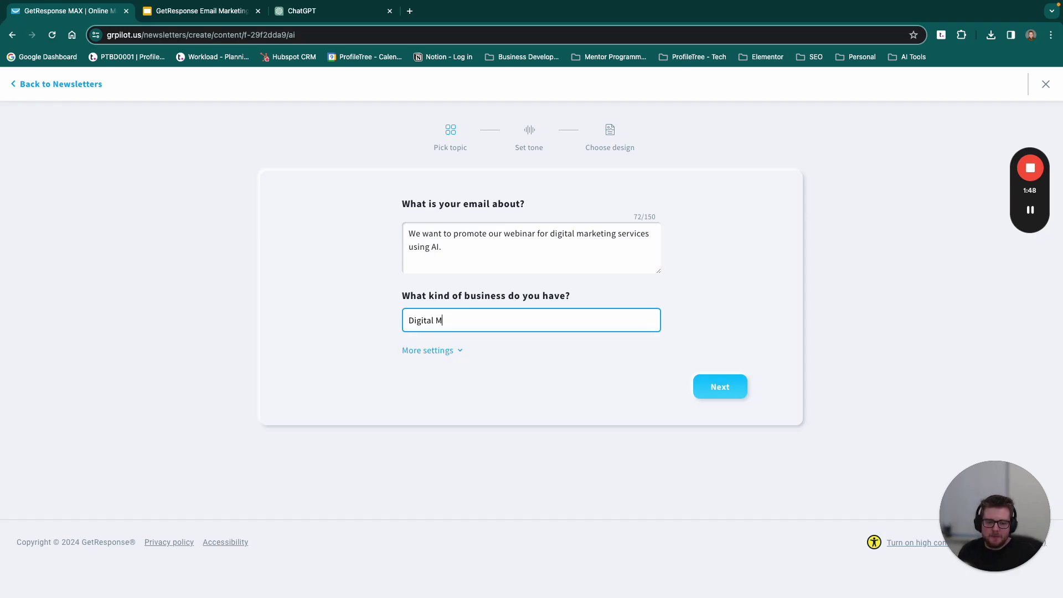
pyautogui.write('arketing Agency')
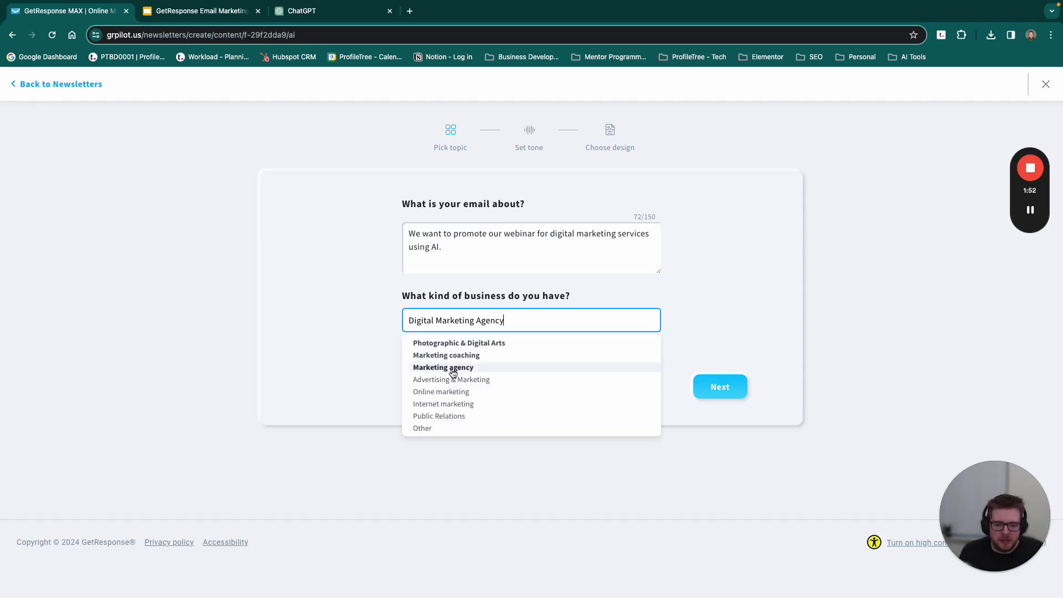
pyautogui.click(451, 368)
pyautogui.click(436, 351)
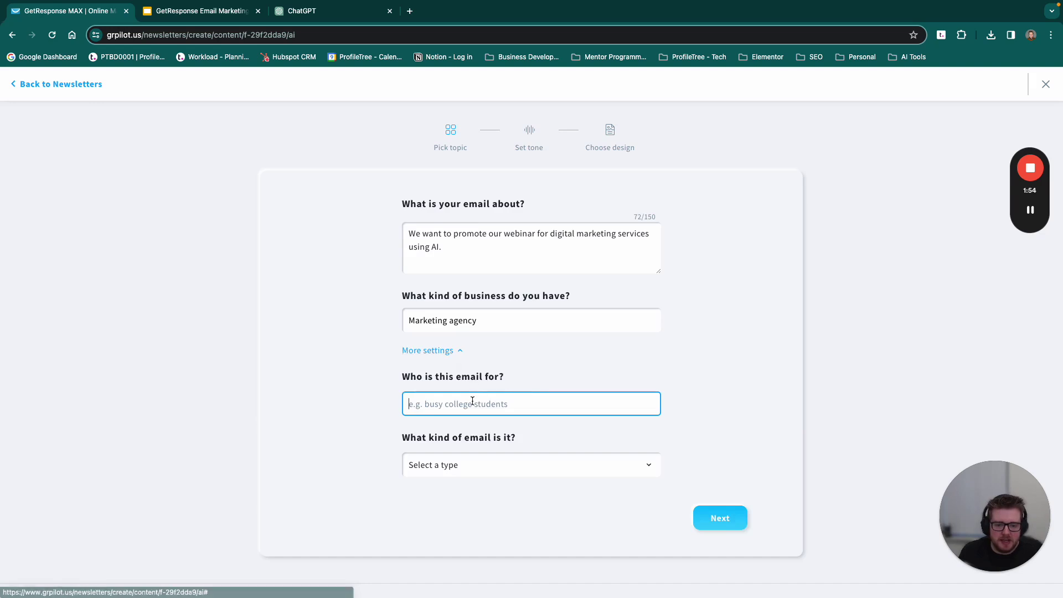
# Step: Enter the audience as New Business Owners, Marketing Managers and Freelancers
pyautogui.scroll(-1, 459, 393)
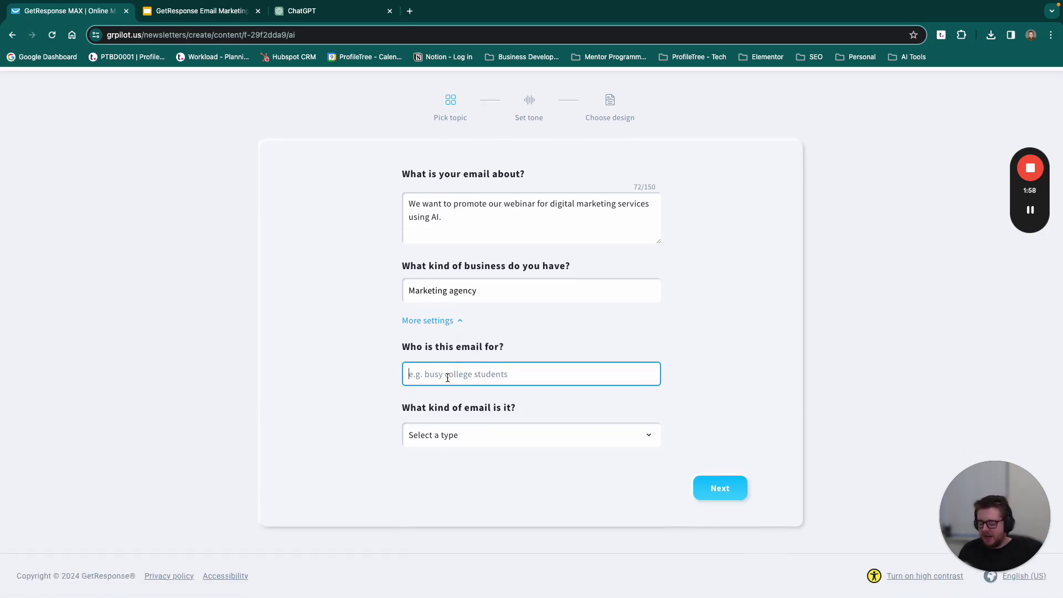
pyautogui.write('NEw Bu')
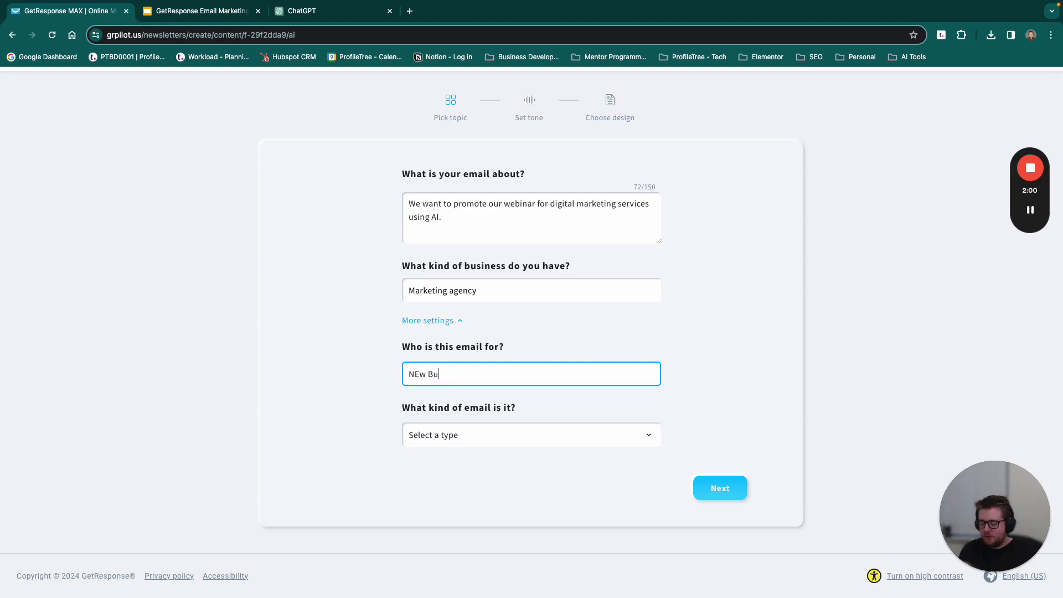
pyautogui.write('siness')
pyautogui.press('BackSpace')
pyautogui.press('BackSpace')
pyautogui.press('BackSpace')
pyautogui.press('BackSpace')
pyautogui.press('BackSpace')
pyautogui.press('BackSpace')
pyautogui.press('BackSpace')
pyautogui.press('BackSpace')
pyautogui.press('BackSpace')
pyautogui.press('BackSpace')
pyautogui.press('BackSpace')
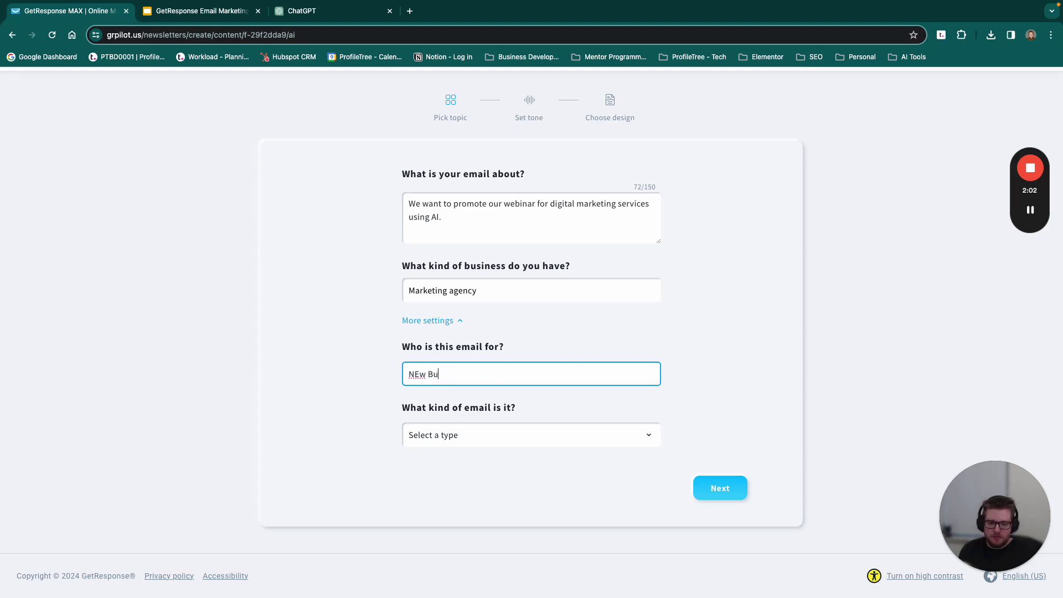
pyautogui.write('ew Busine')
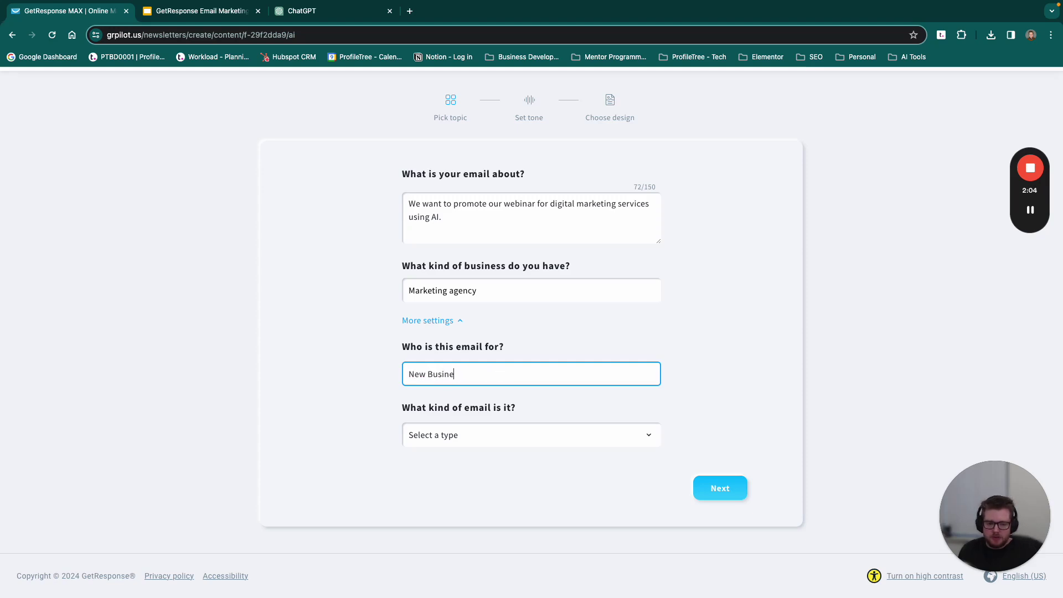
pyautogui.write('ss Owners, ')
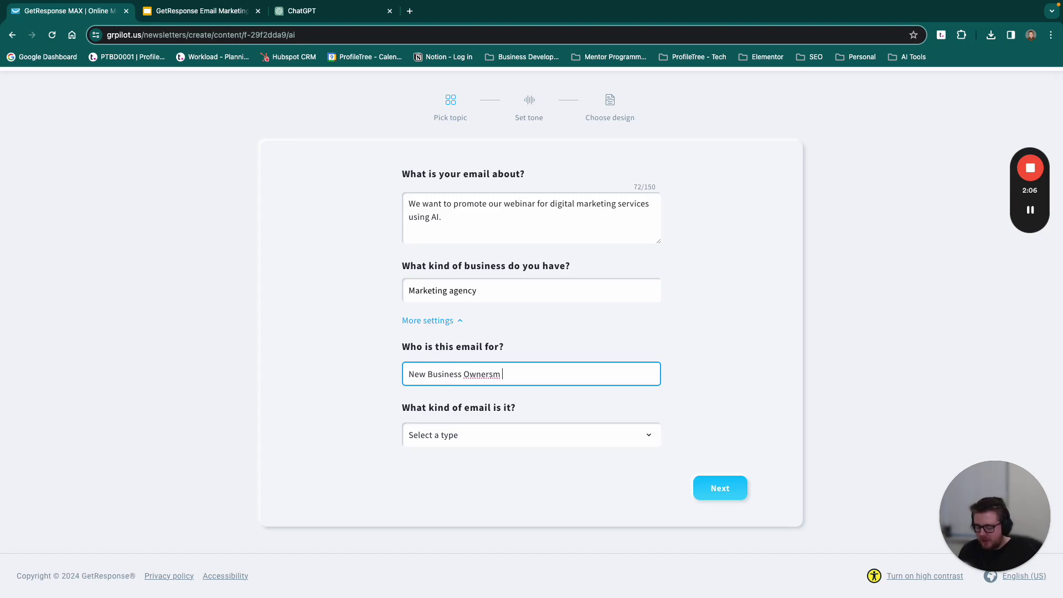
pyautogui.write('Marke')
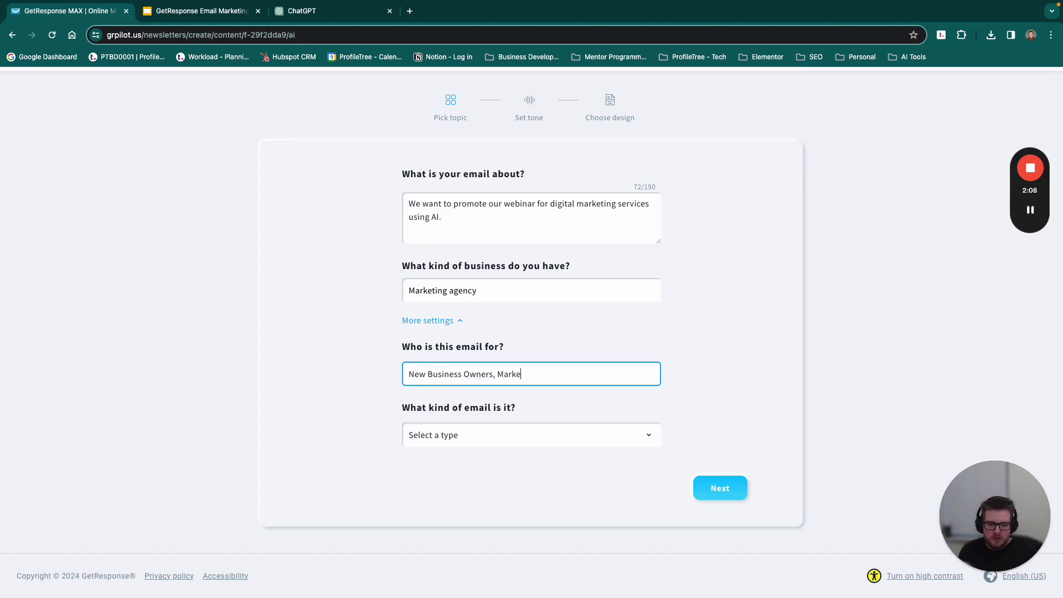
pyautogui.write('ting Managers and Freelancers')
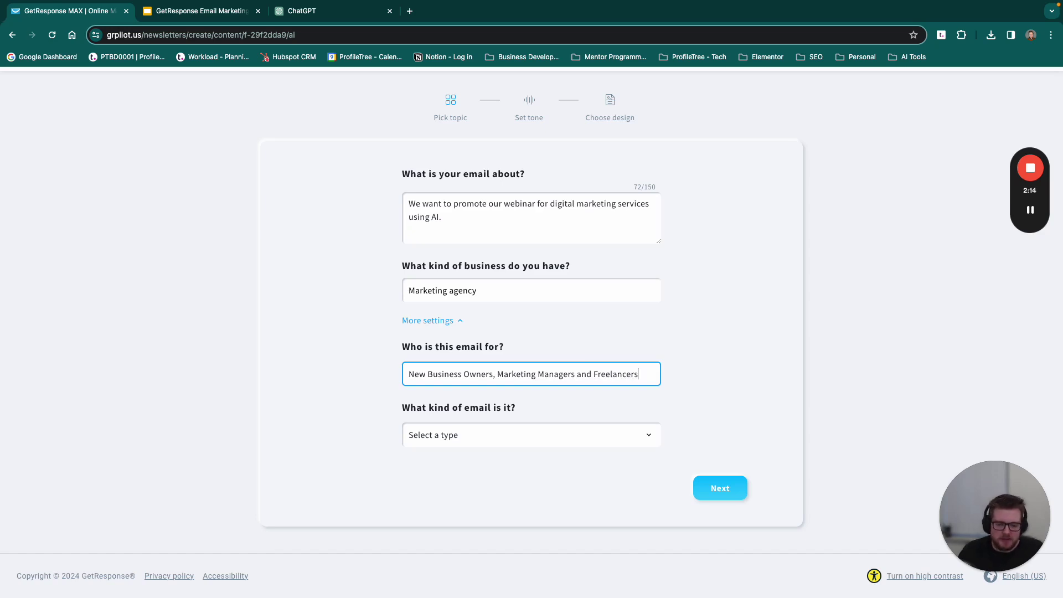
# Step: Make it an Announcement email and continue to the tone step
pyautogui.click(468, 434)
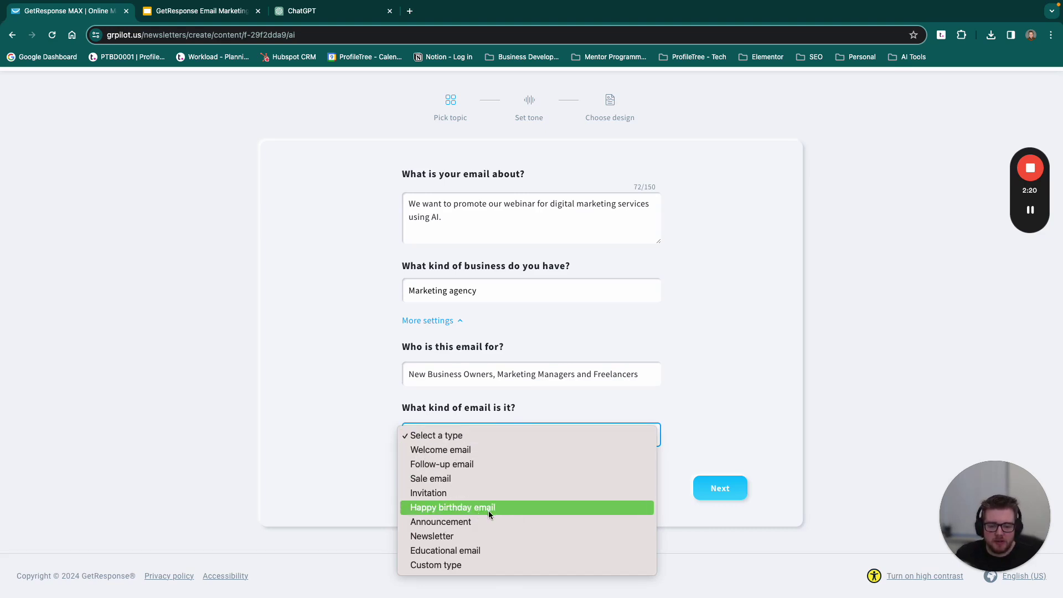
pyautogui.click(469, 522)
pyautogui.click(714, 494)
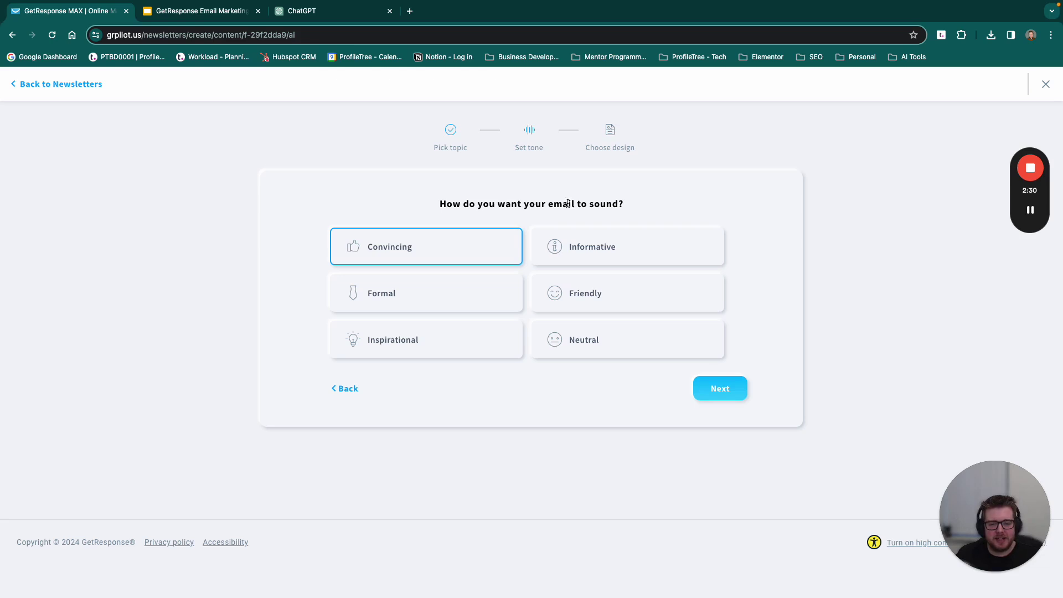
# Step: Set the email tone to Informative and move on to design
pyautogui.click(414, 302)
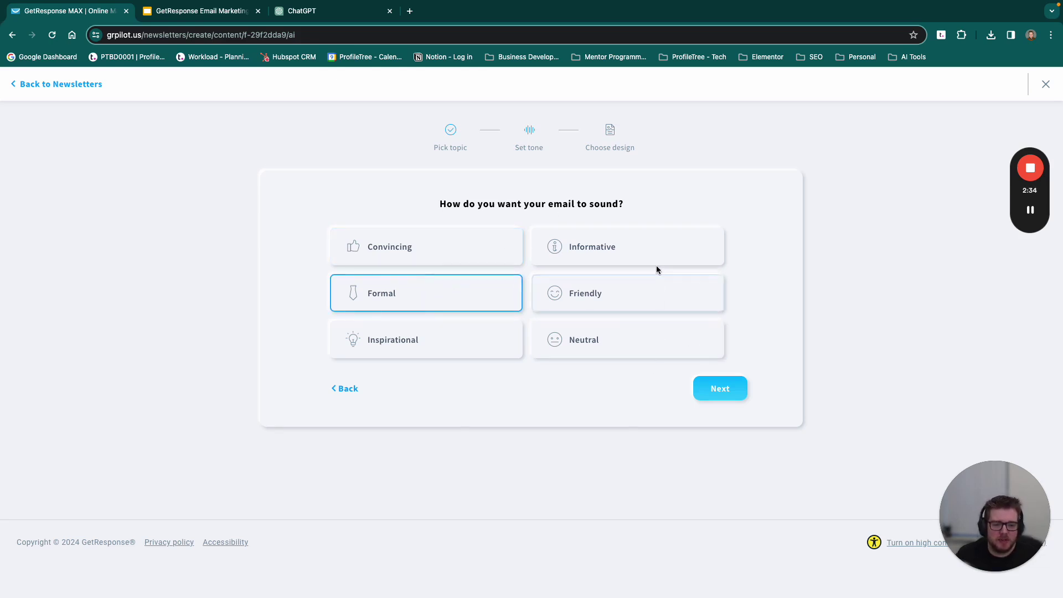
pyautogui.click(613, 243)
pyautogui.click(719, 389)
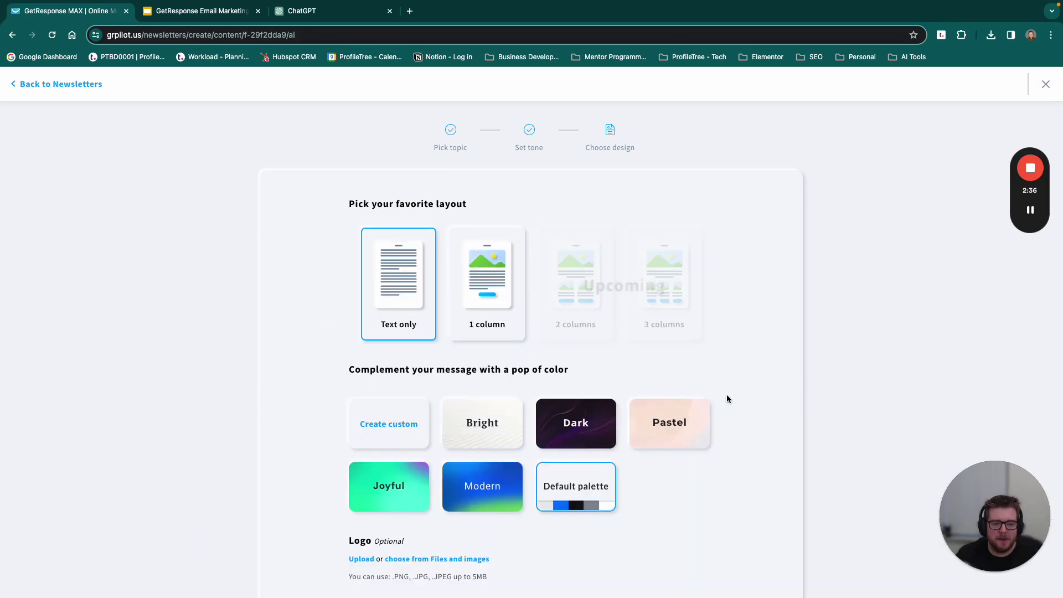
# Step: Choose the 1 column layout and the Modern colour palette
pyautogui.click(485, 287)
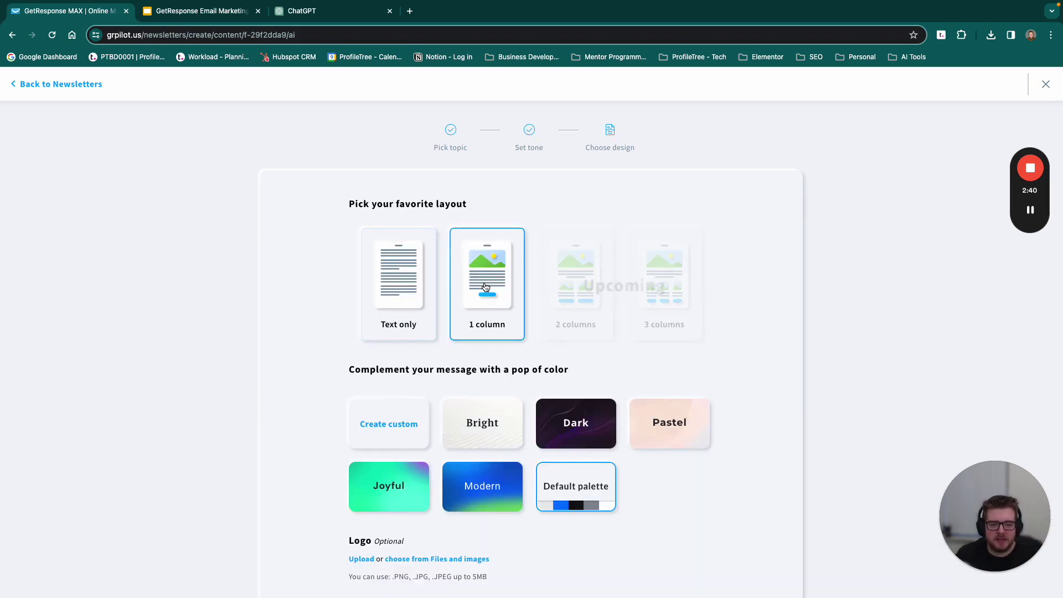
pyautogui.scroll(-1, 601, 209)
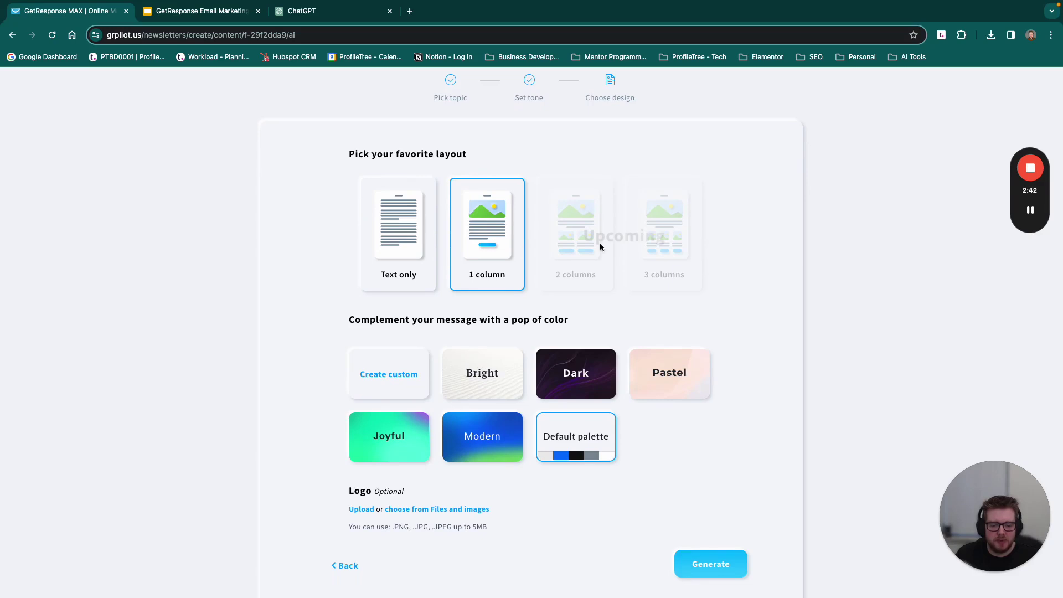
pyautogui.click(490, 451)
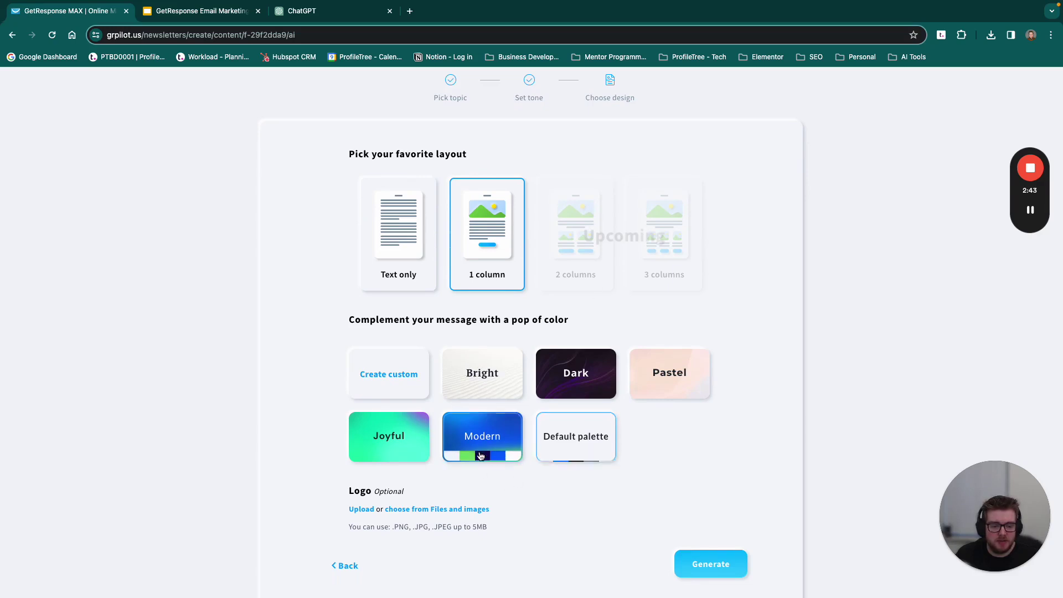
pyautogui.click(577, 440)
pyautogui.scroll(-2, 410, 496)
pyautogui.click(494, 382)
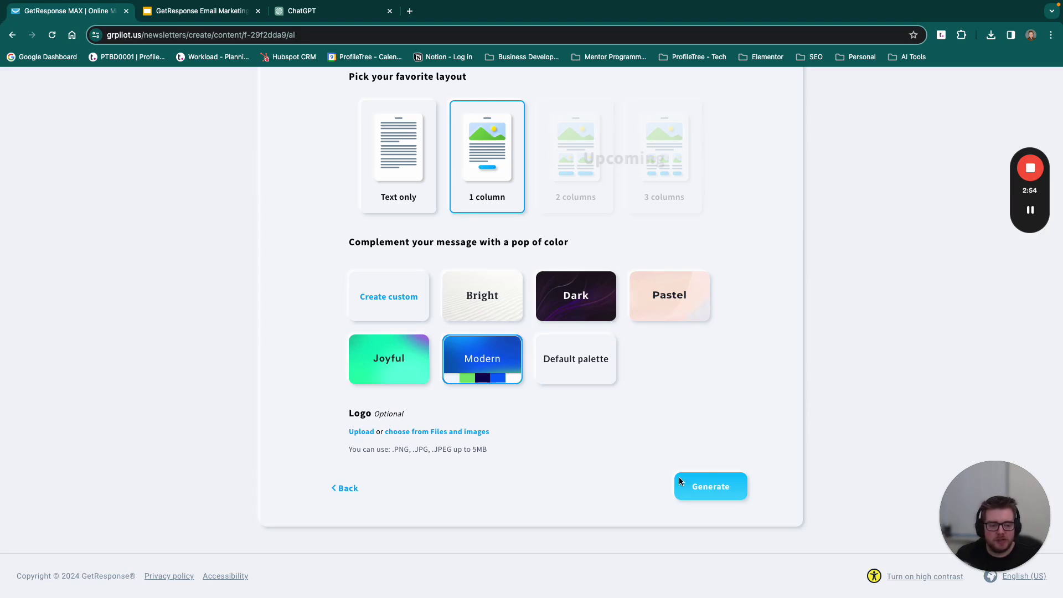
# Step: Generate the email, which opens headlined 'Elevate Your Brand with Innovative Marketing Solutions'
pyautogui.click(699, 492)
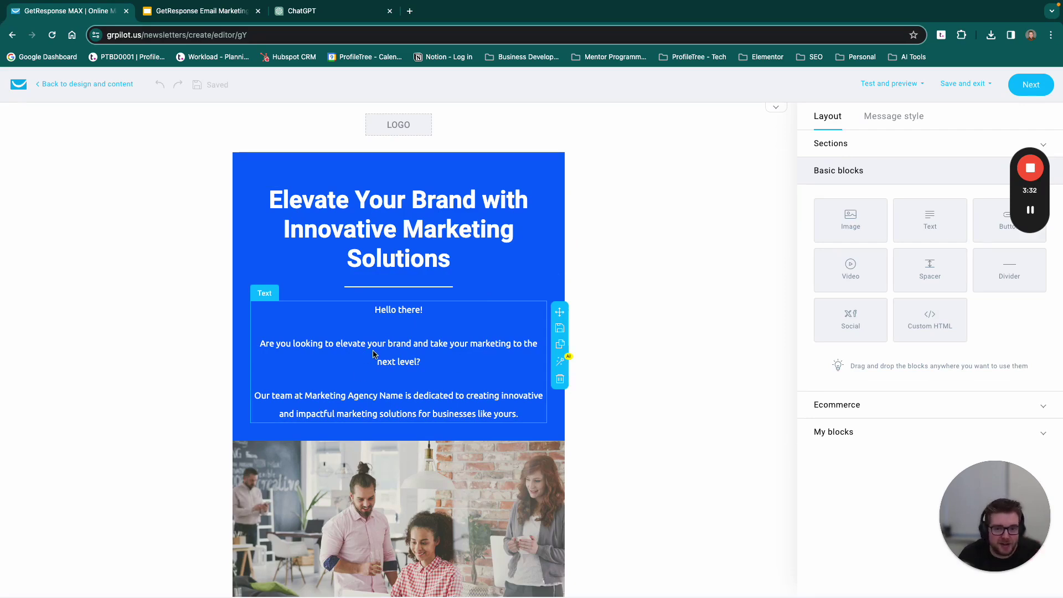
pyautogui.scroll(-9, 388, 350)
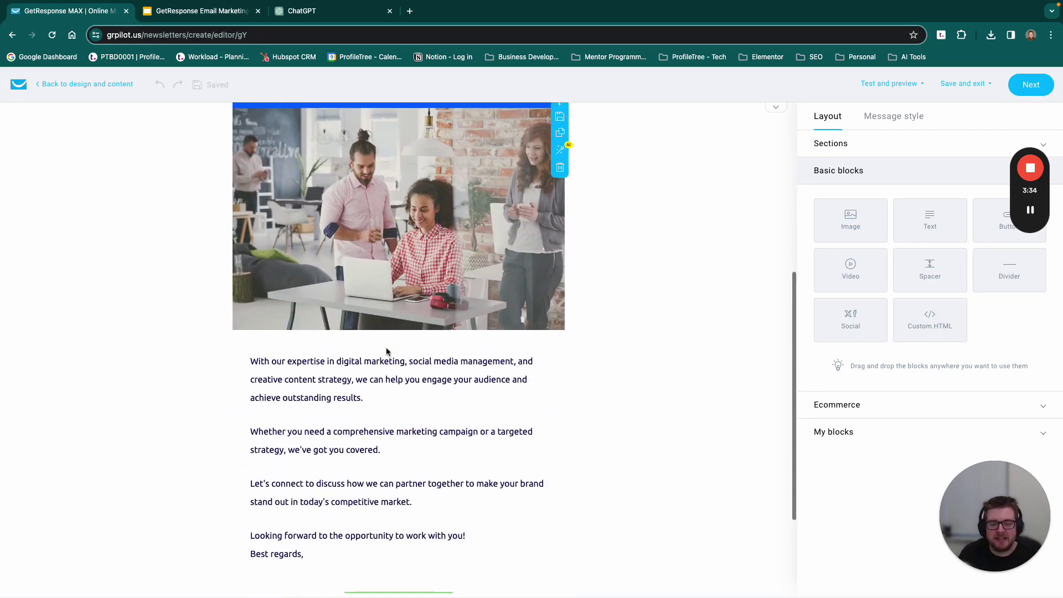
pyautogui.scroll(9, 390, 346)
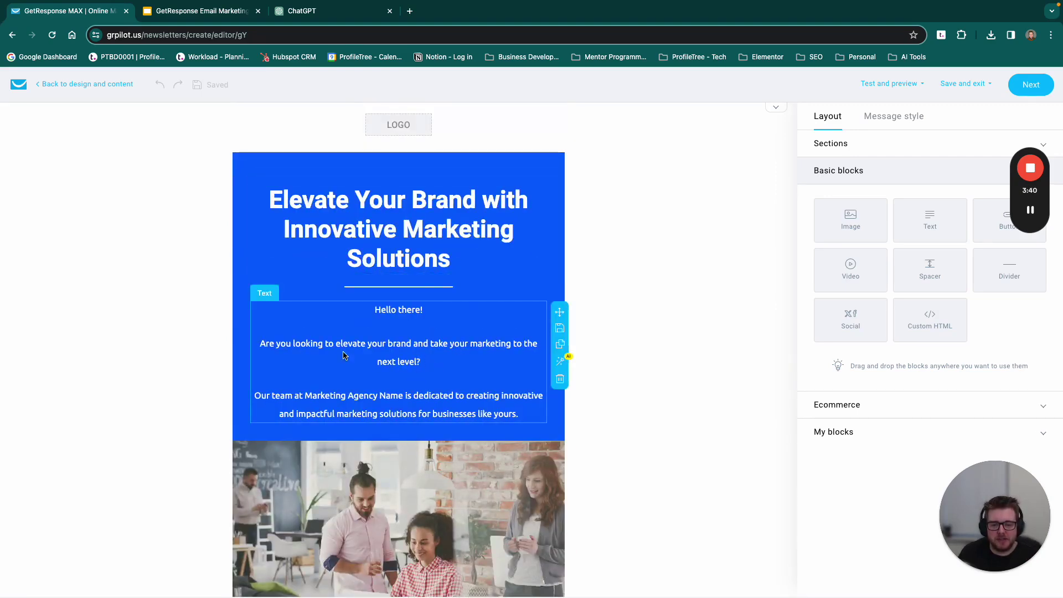
pyautogui.scroll(-1, 379, 356)
pyautogui.scroll(-3, 379, 356)
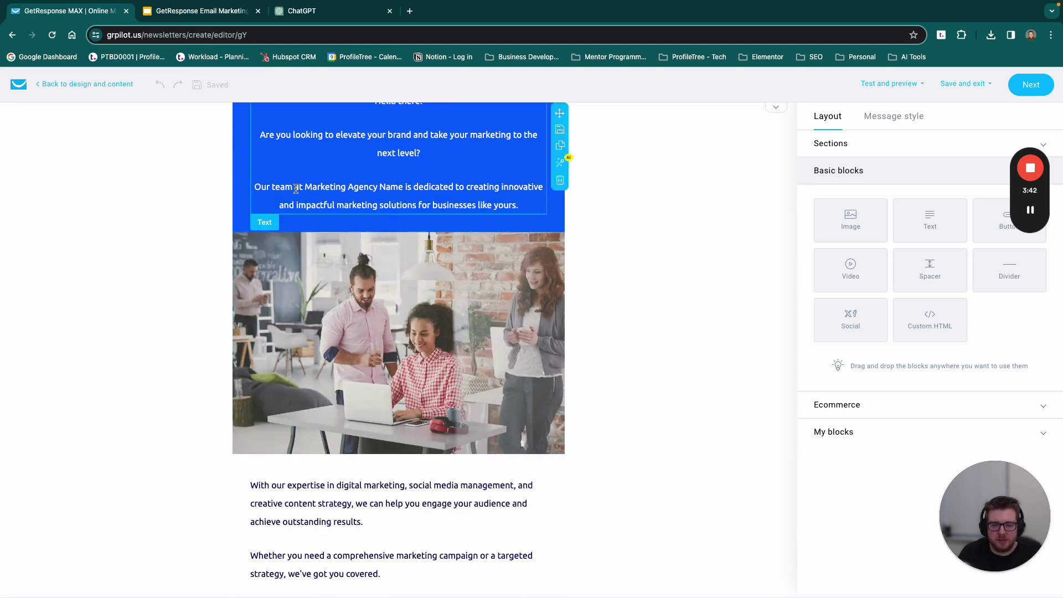
pyautogui.scroll(-5, 374, 229)
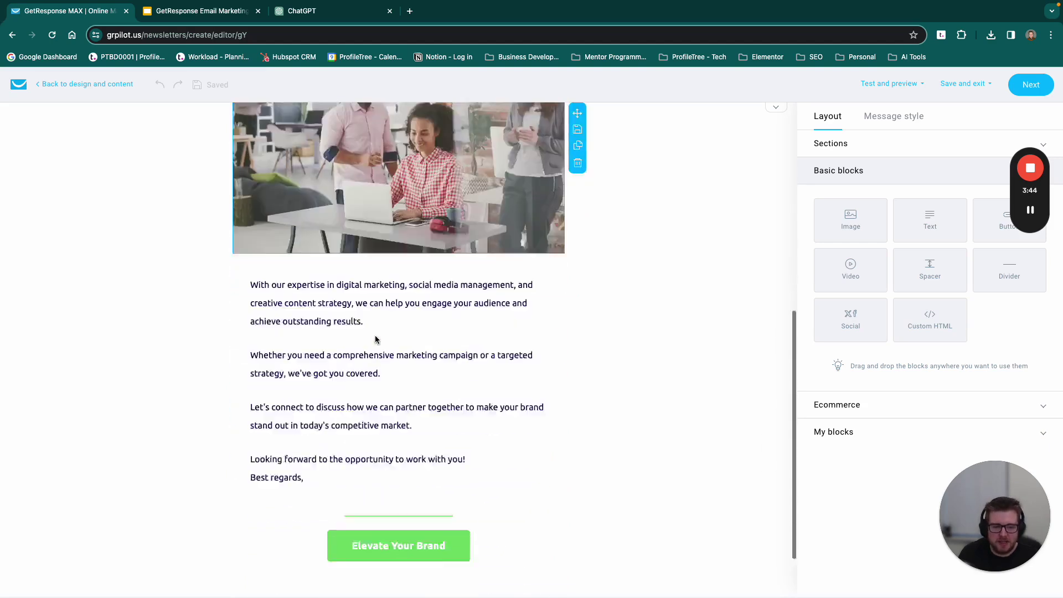
pyautogui.scroll(9, 403, 252)
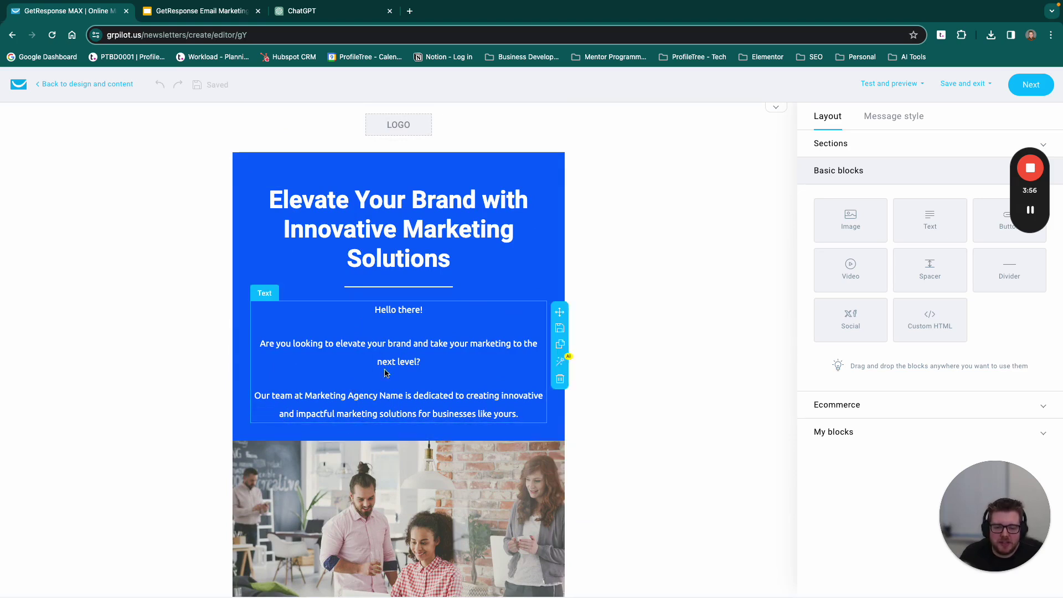
pyautogui.click(378, 237)
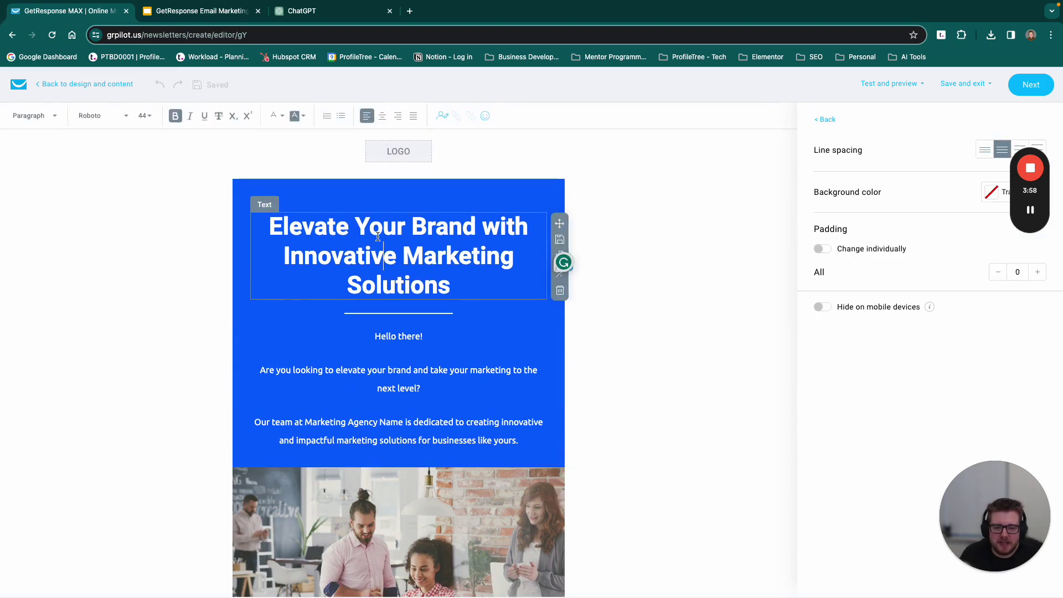
pyautogui.moveTo(559, 223); pyautogui.dragTo(501, 200)
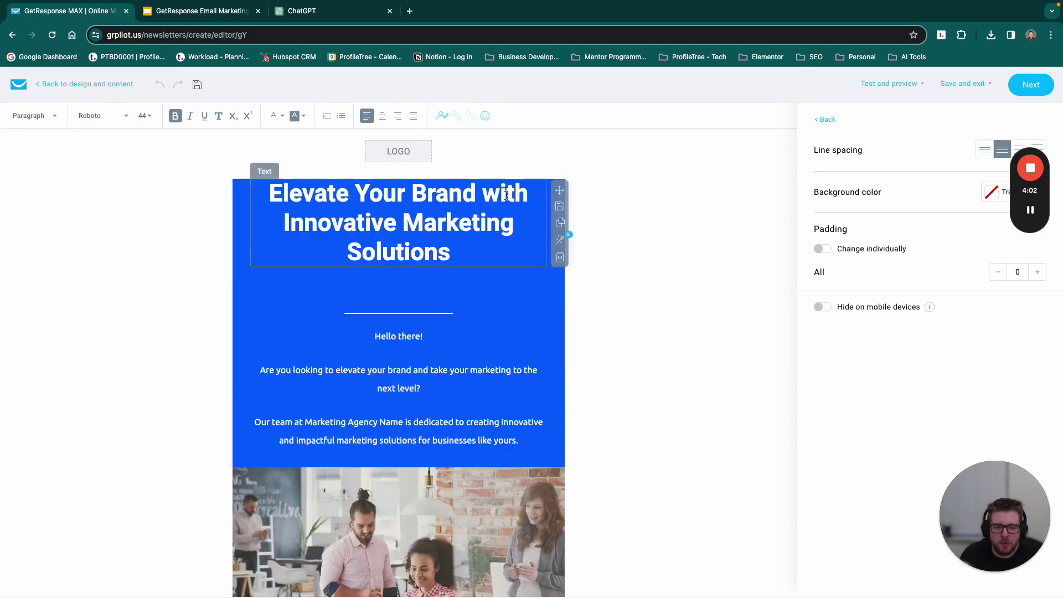
pyautogui.click(437, 292)
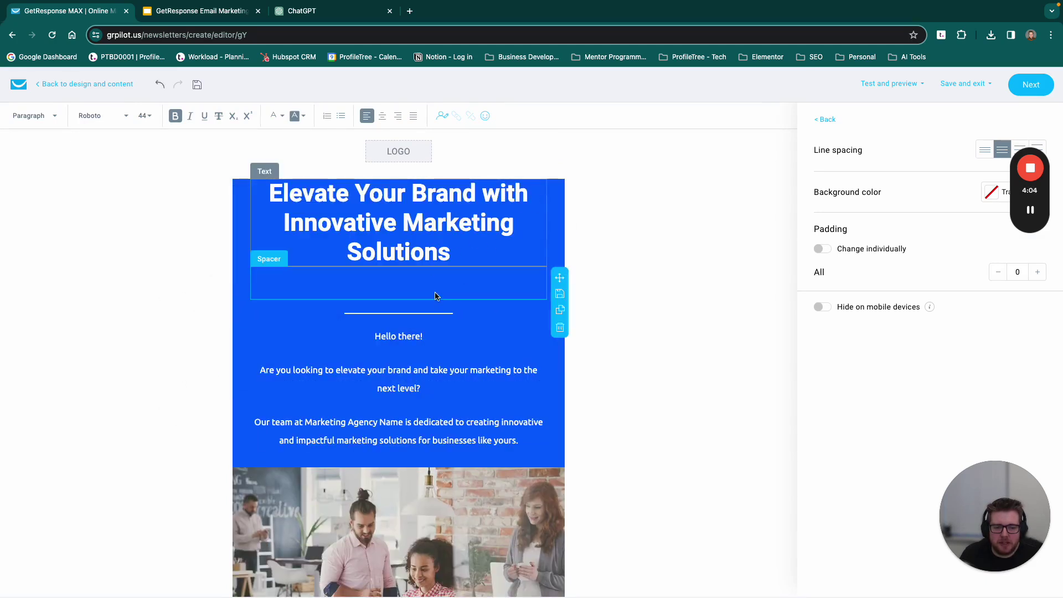
pyautogui.scroll(-1, 420, 291)
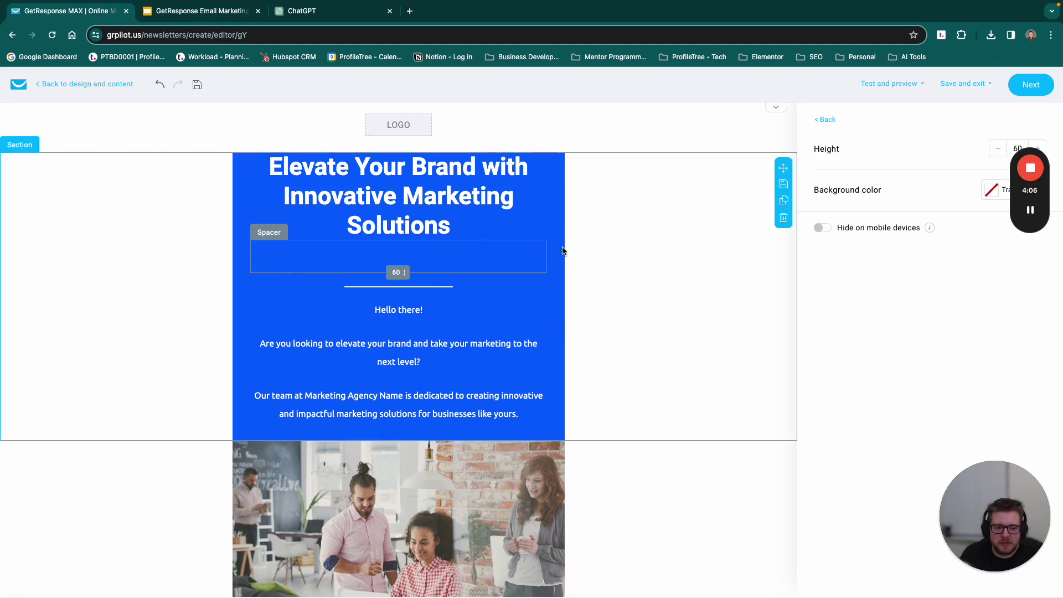
pyautogui.moveTo(559, 251); pyautogui.dragTo(481, 177)
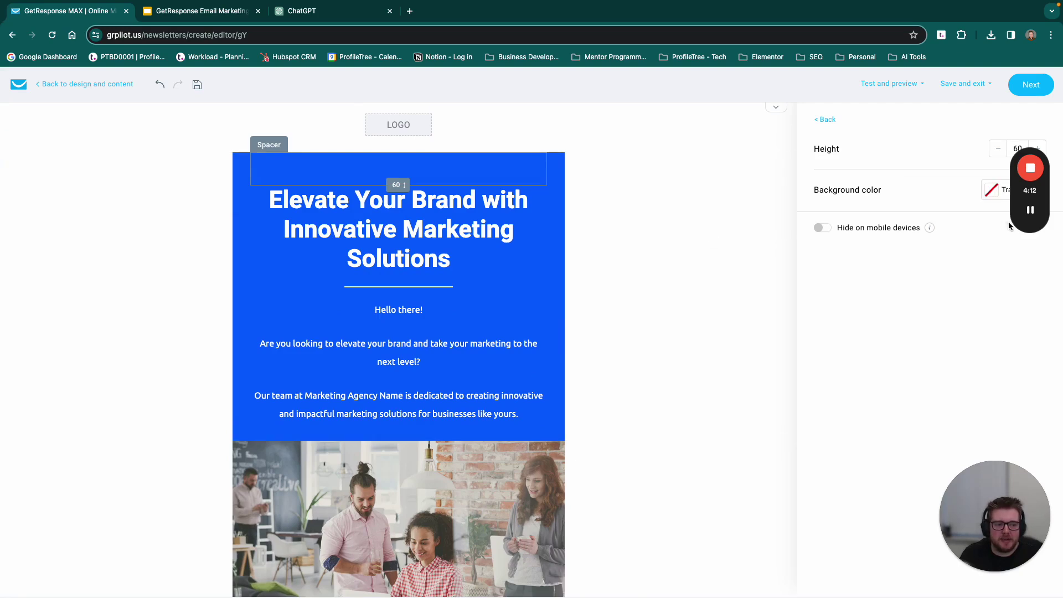
pyautogui.moveTo(1032, 142); pyautogui.dragTo(1020, 279)
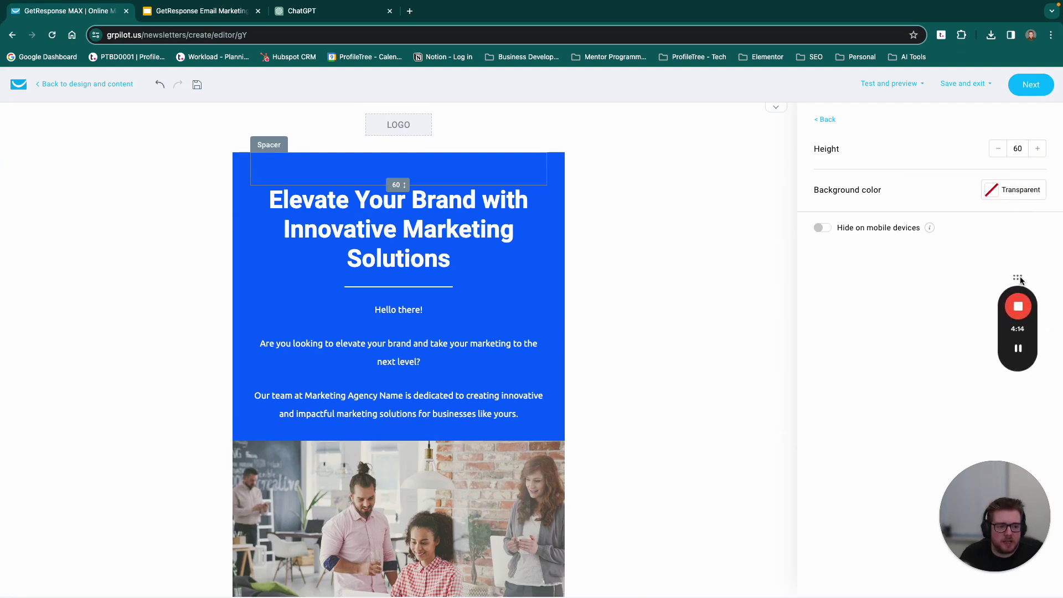
pyautogui.click(274, 224)
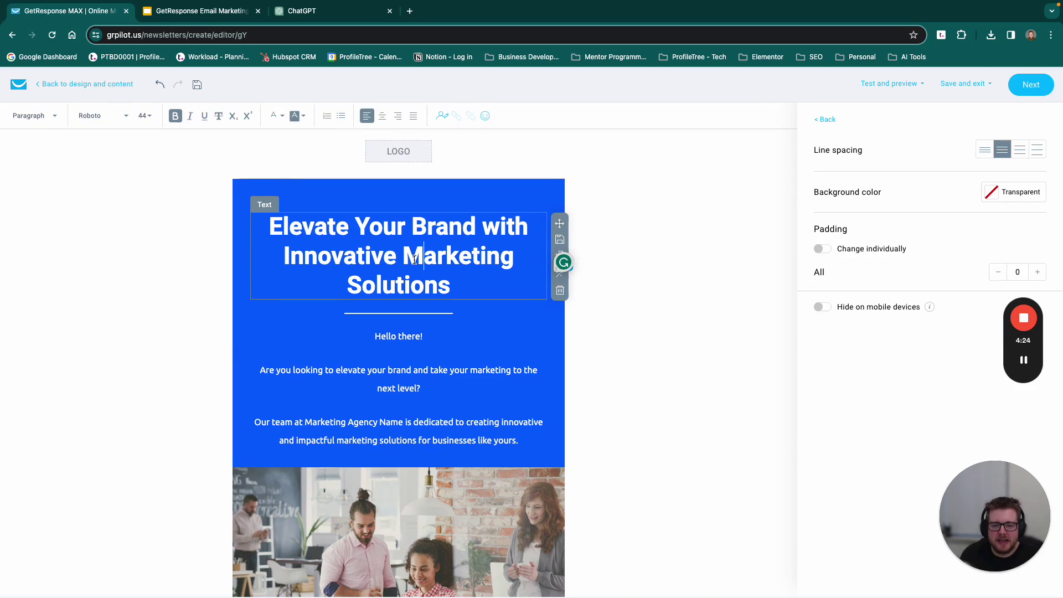
# Step: Change the heading to 'Hello' followed by the firstname merge tag and a comma
pyautogui.moveTo(459, 284); pyautogui.dragTo(264, 232)
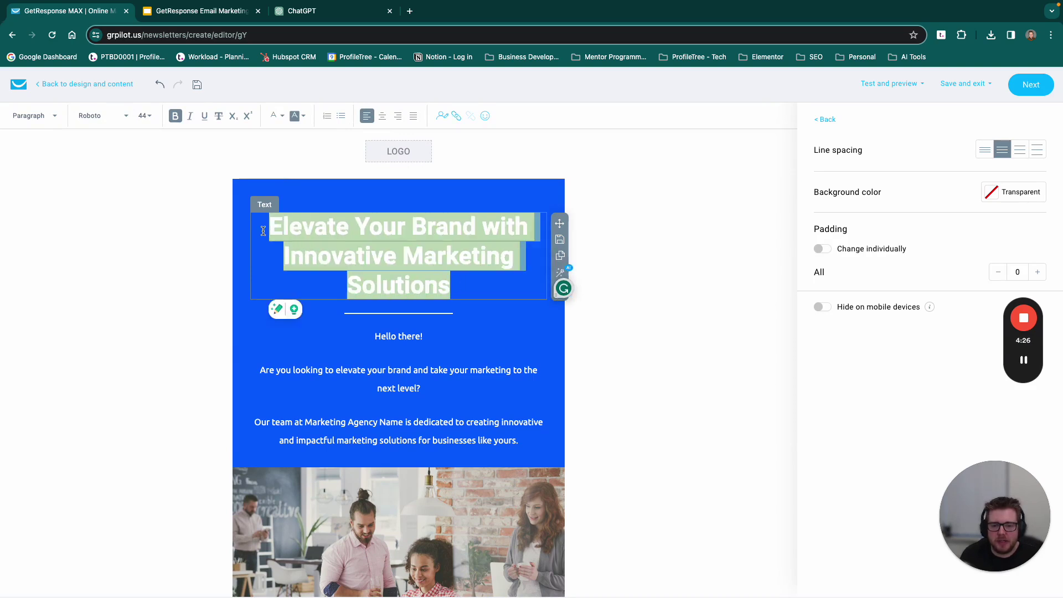
pyautogui.write('Hi')
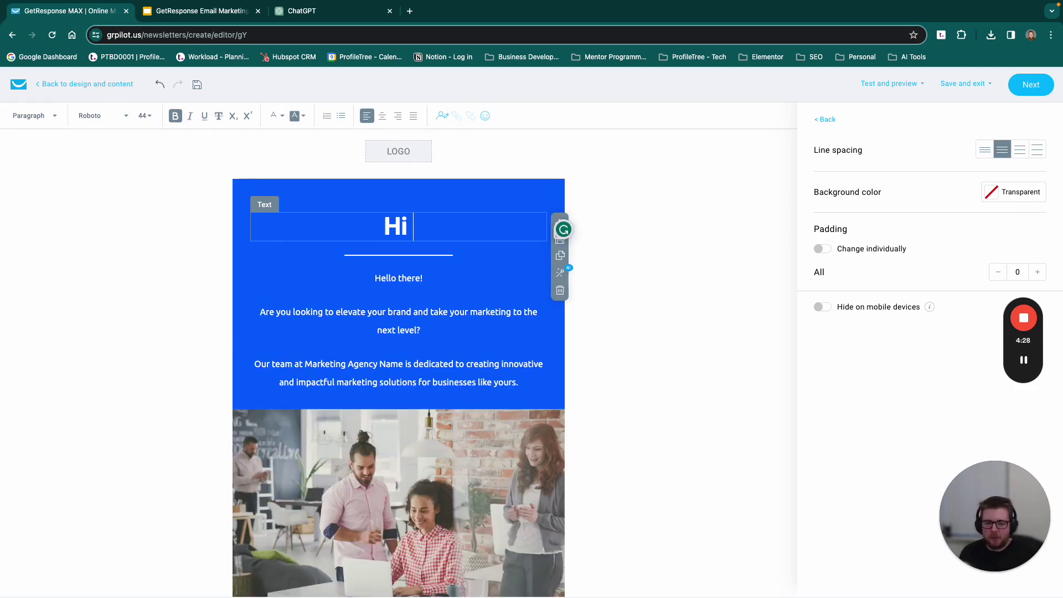
pyautogui.press('BackSpace')
pyautogui.write('ello,')
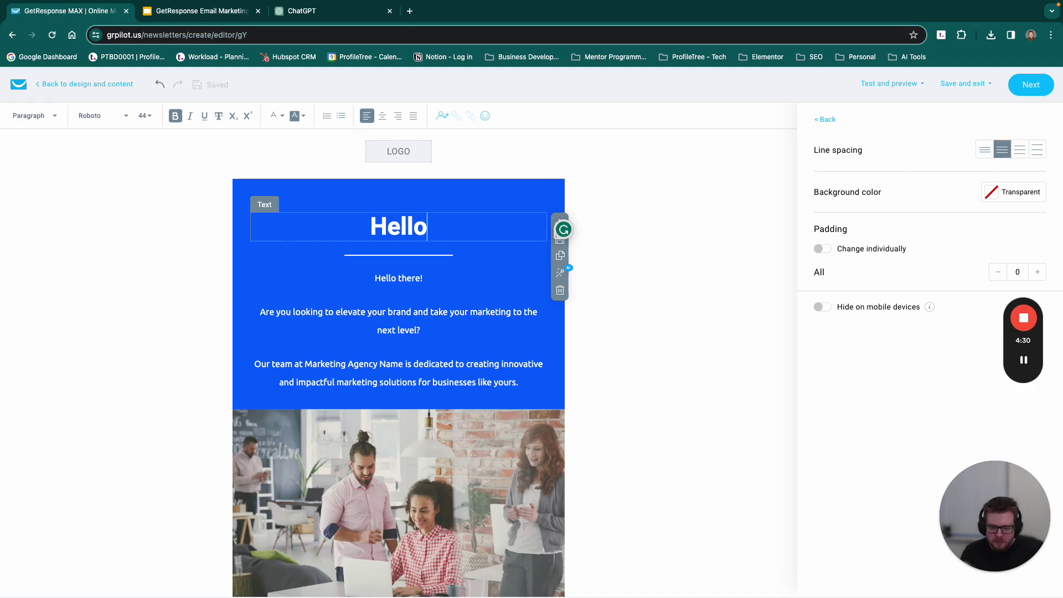
pyautogui.click(443, 121)
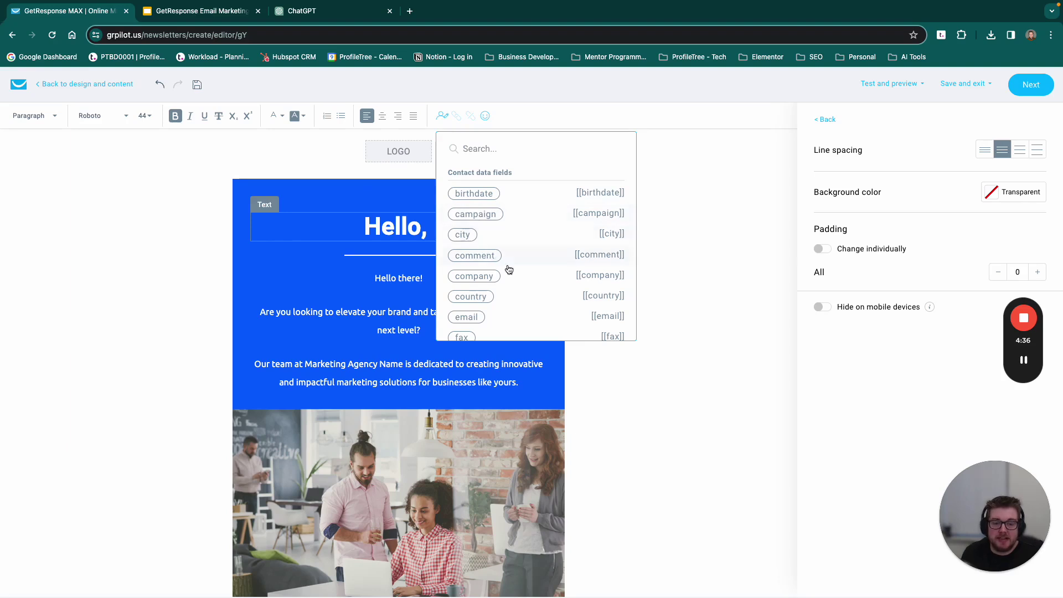
pyautogui.scroll(-2, 505, 285)
pyautogui.scroll(-1, 505, 285)
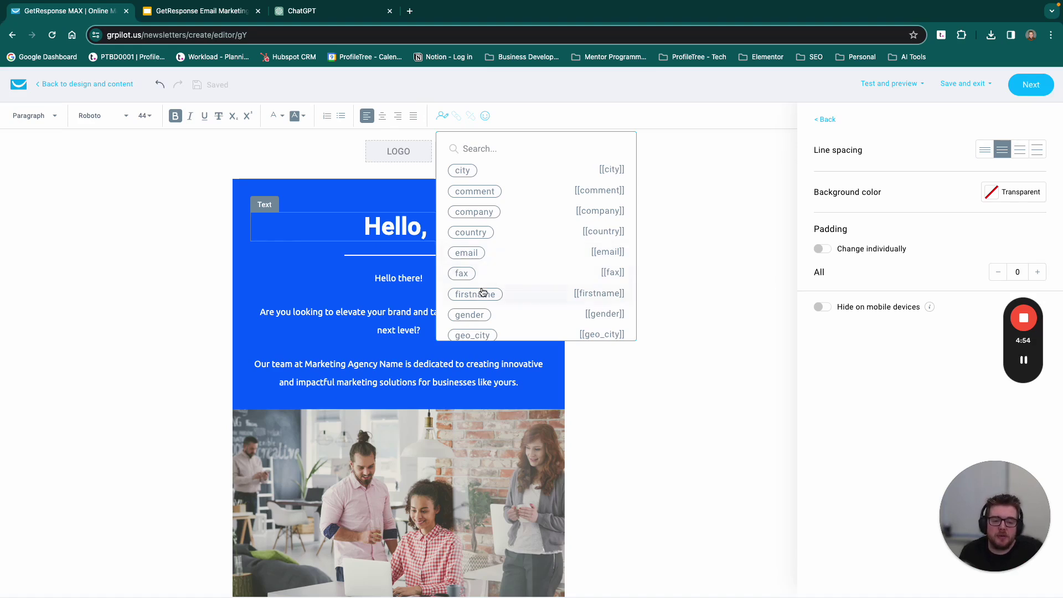
pyautogui.click(482, 291)
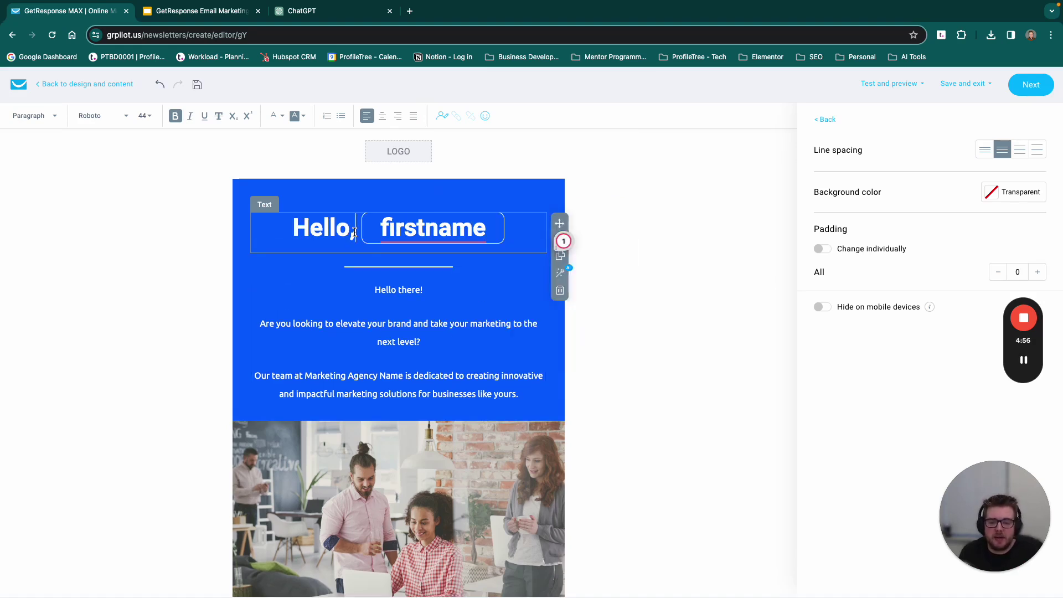
pyautogui.press('BackSpace')
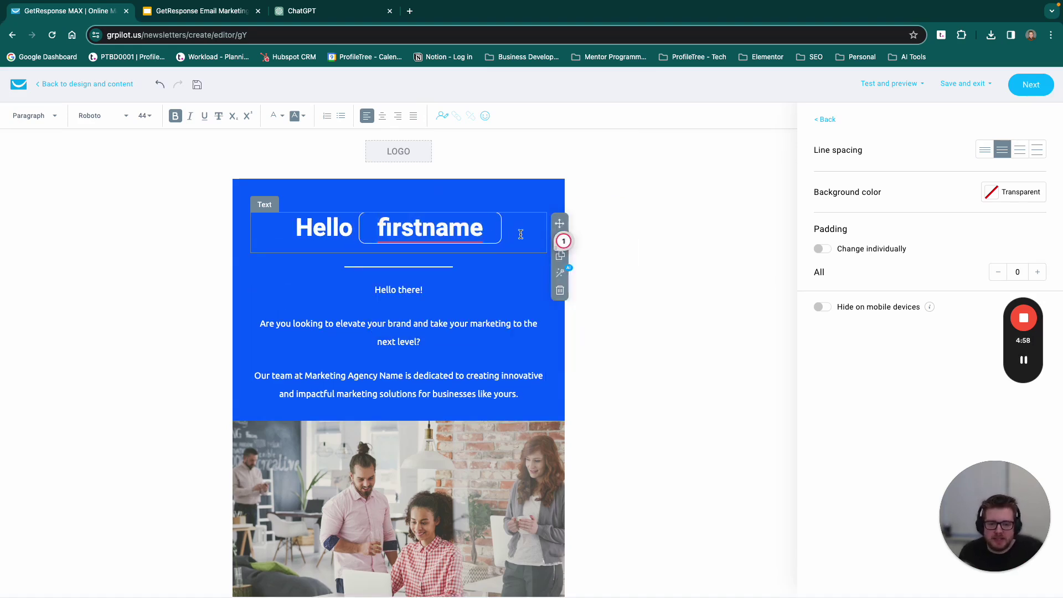
pyautogui.click(510, 233)
pyautogui.write(',')
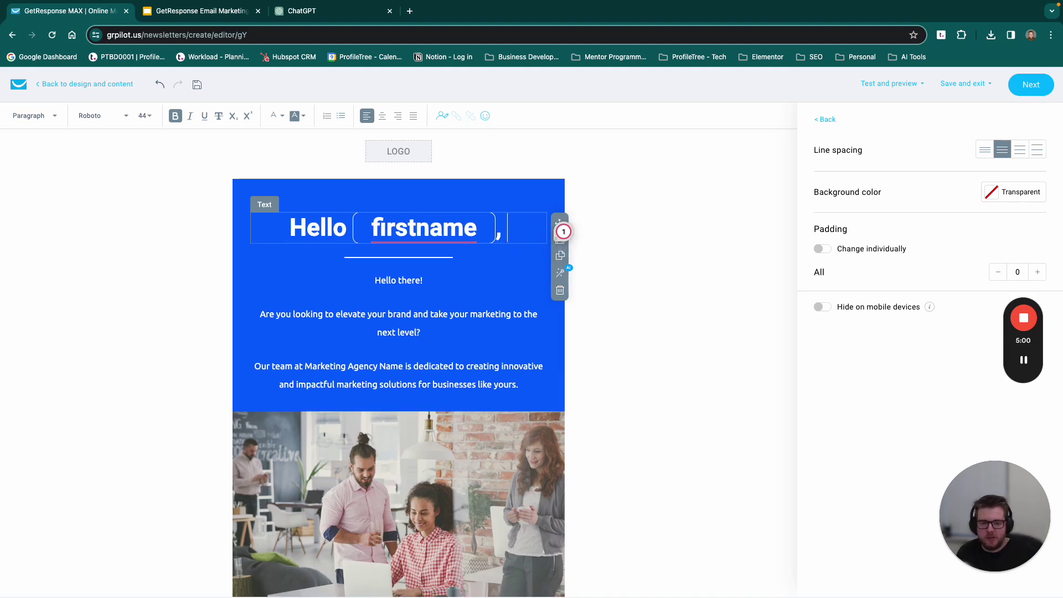
pyautogui.click(362, 287)
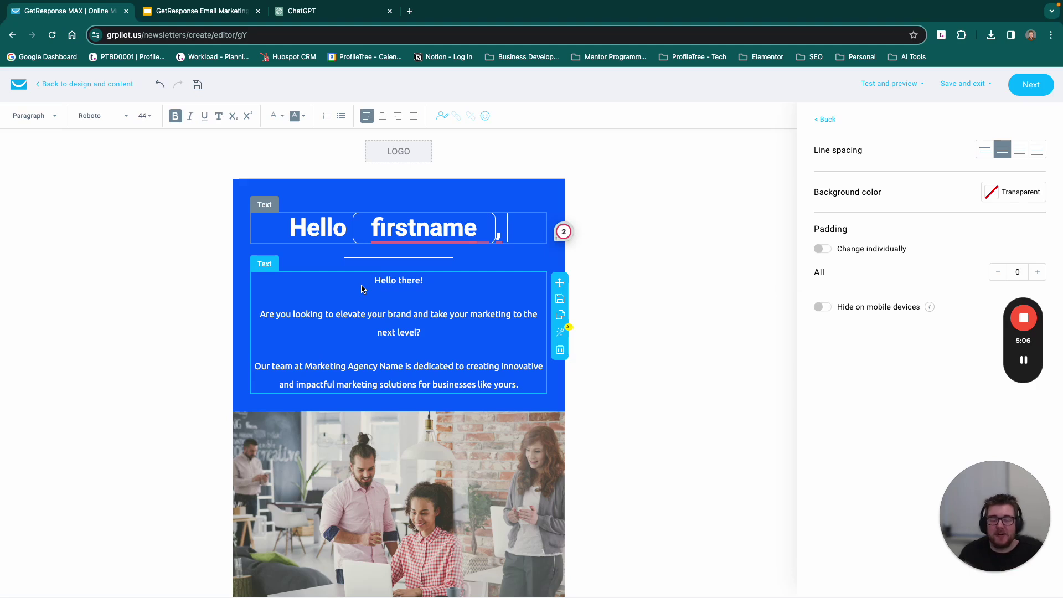
# Step: Select the three body paragraphs, browse the AI rewrite options, then switch to ChatGPT
pyautogui.click(383, 323)
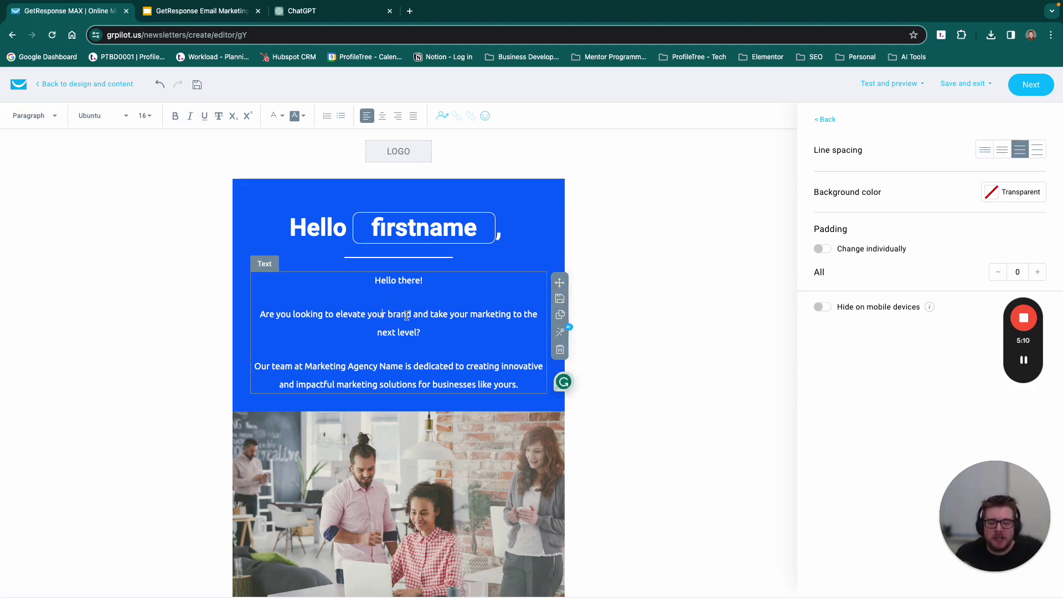
pyautogui.moveTo(379, 290); pyautogui.dragTo(521, 381)
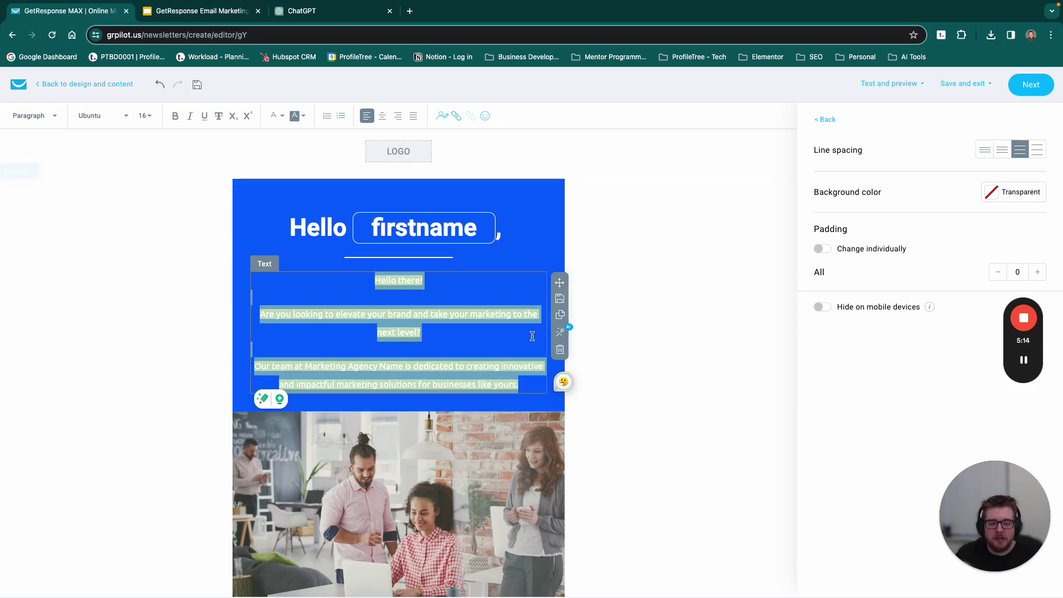
pyautogui.click(560, 334)
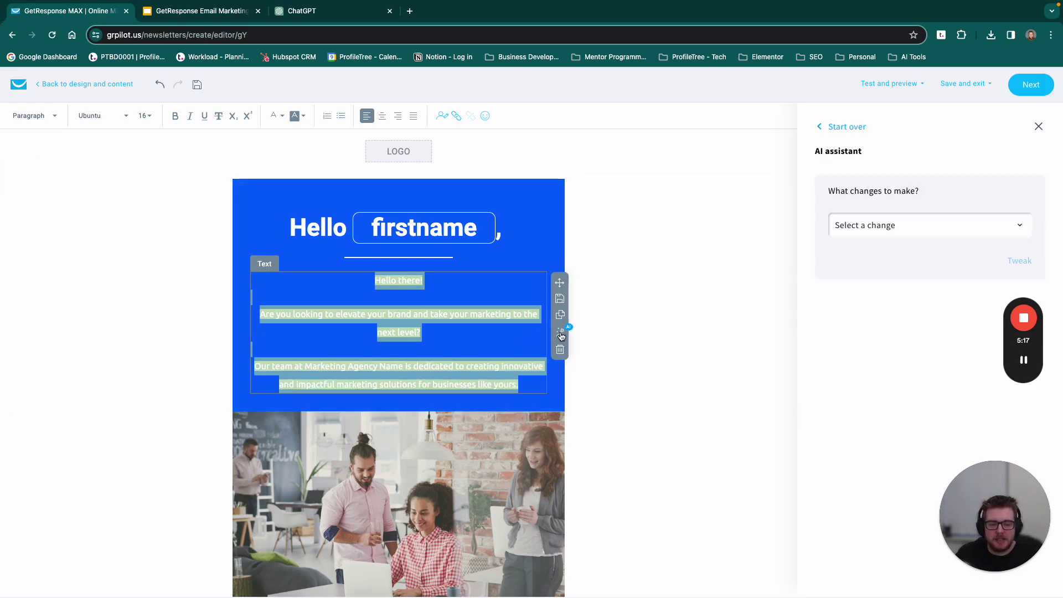
pyautogui.click(871, 228)
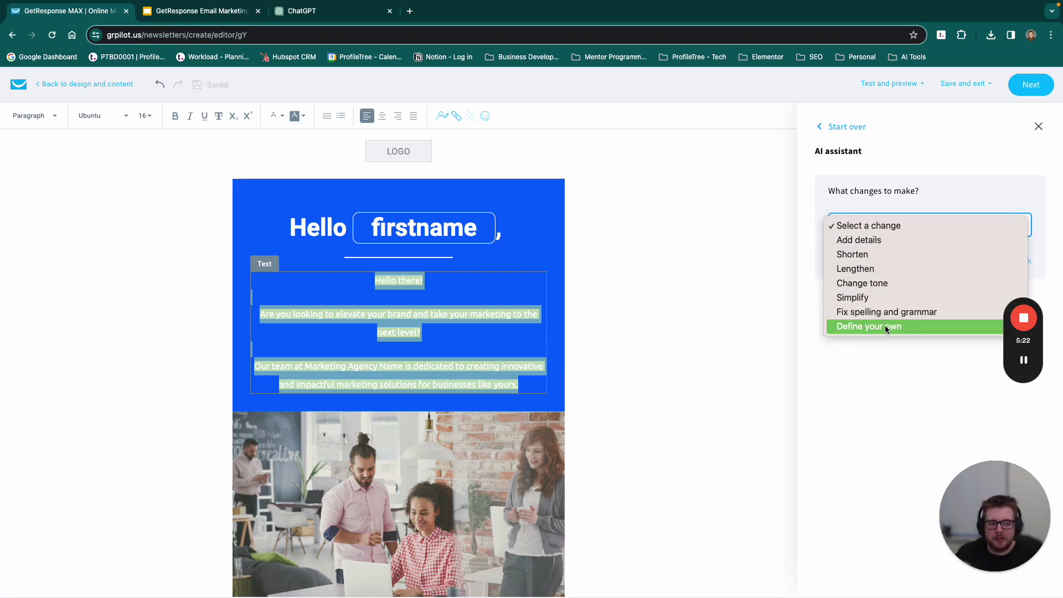
pyautogui.click(412, 339)
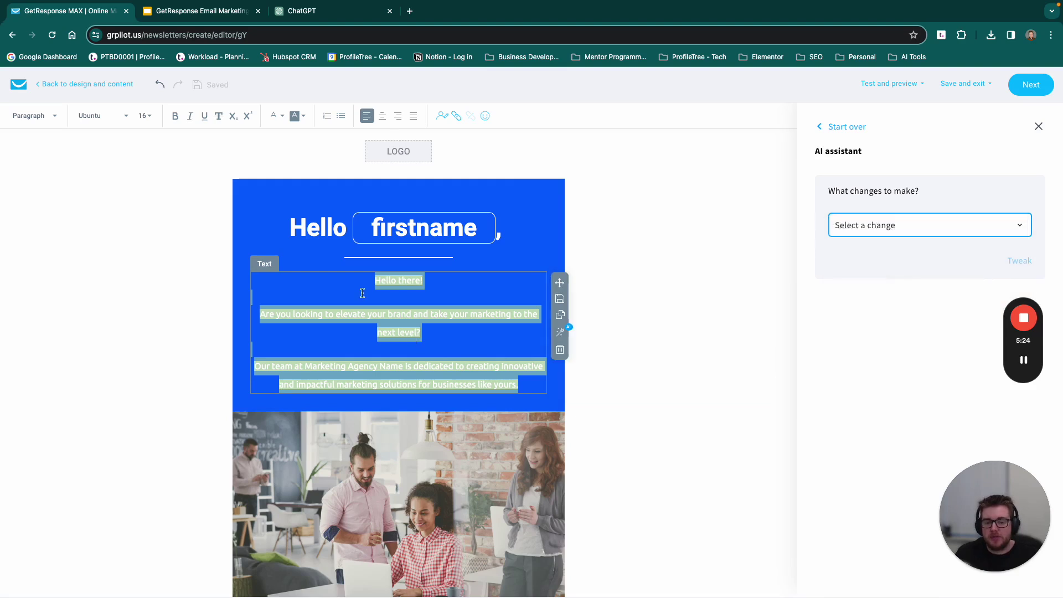
pyautogui.click(297, 12)
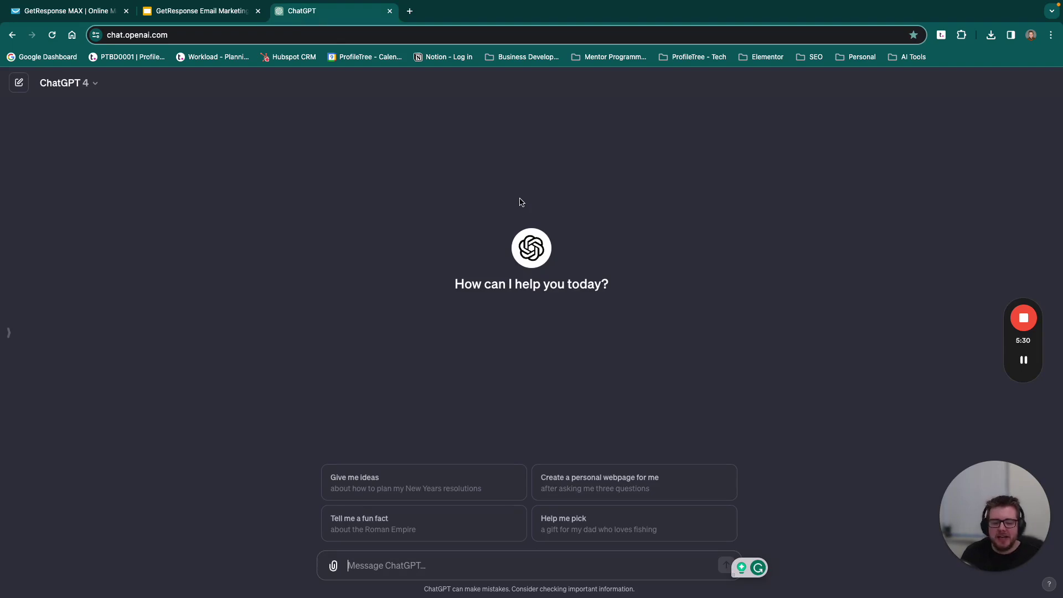
# Step: Ask ChatGPT for a webinar invitation email for existing clients and copy its intro and Why Attend list
pyautogui.write('We ')
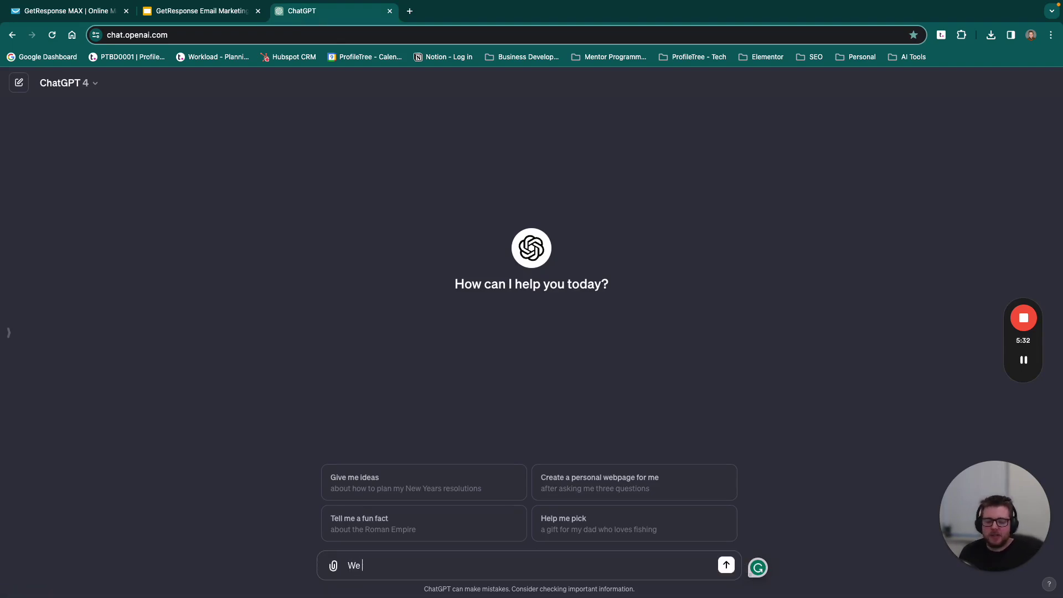
pyautogui.write('are looking our online webinar an')
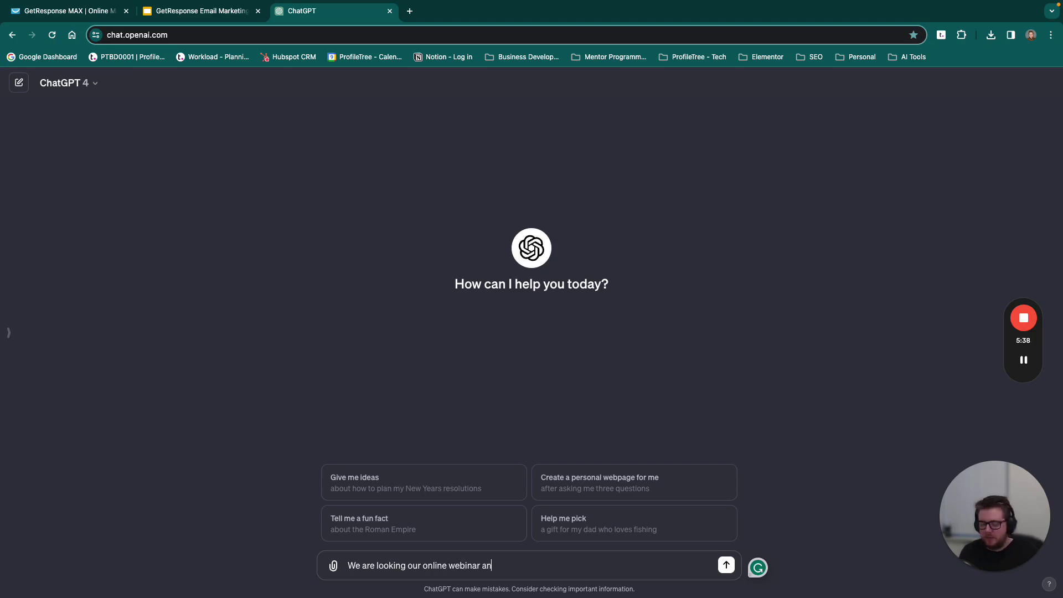
pyautogui.press('BackSpace')
pyautogui.press('BackSpace')
pyautogui.press('BackSpace')
pyautogui.write('. We want to run an email ')
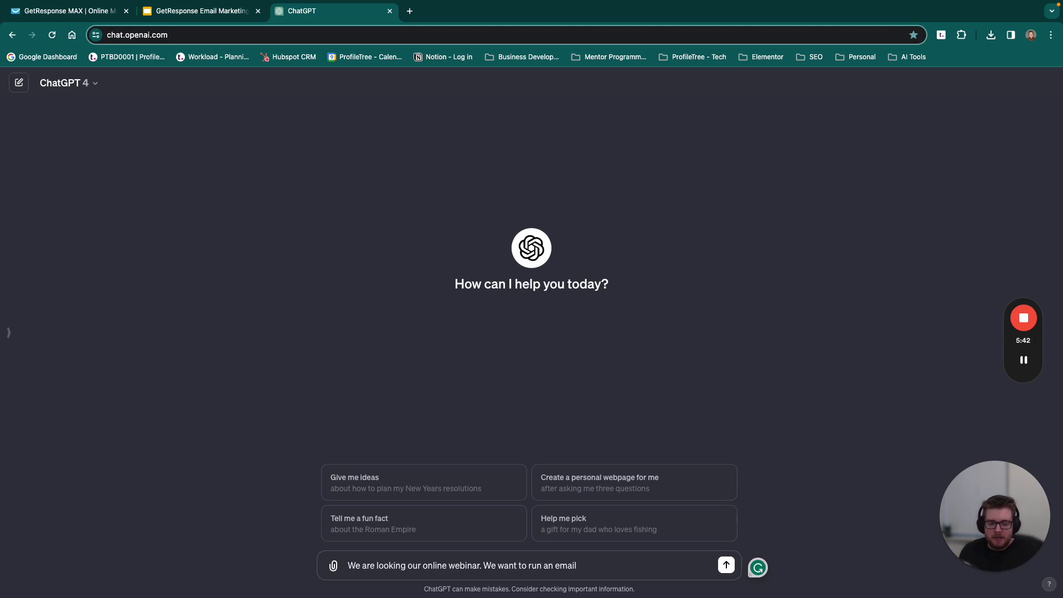
pyautogui.write('campaig')
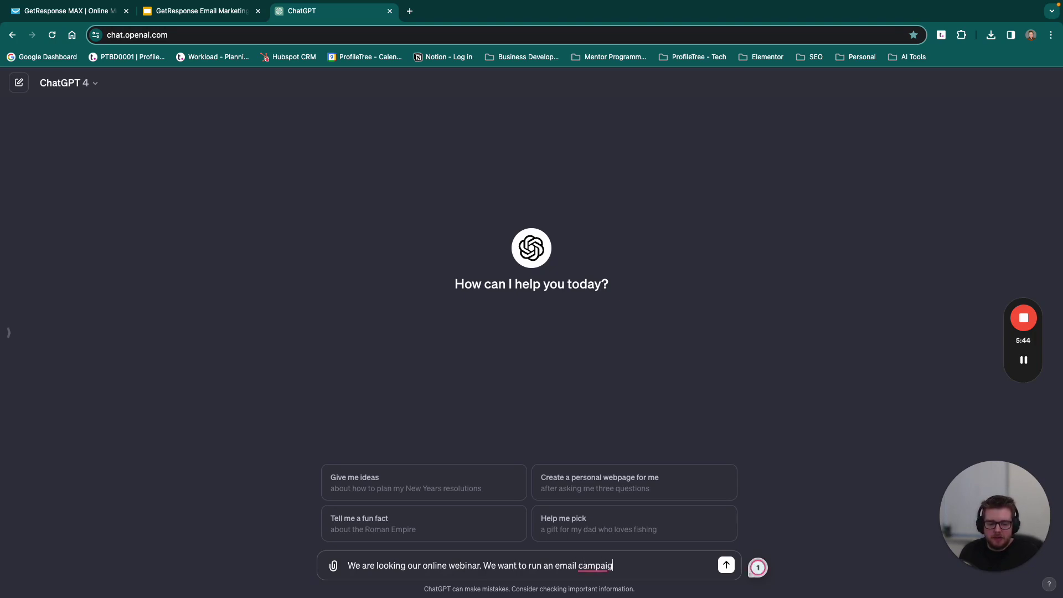
pyautogui.write('n tor our existing clients to')
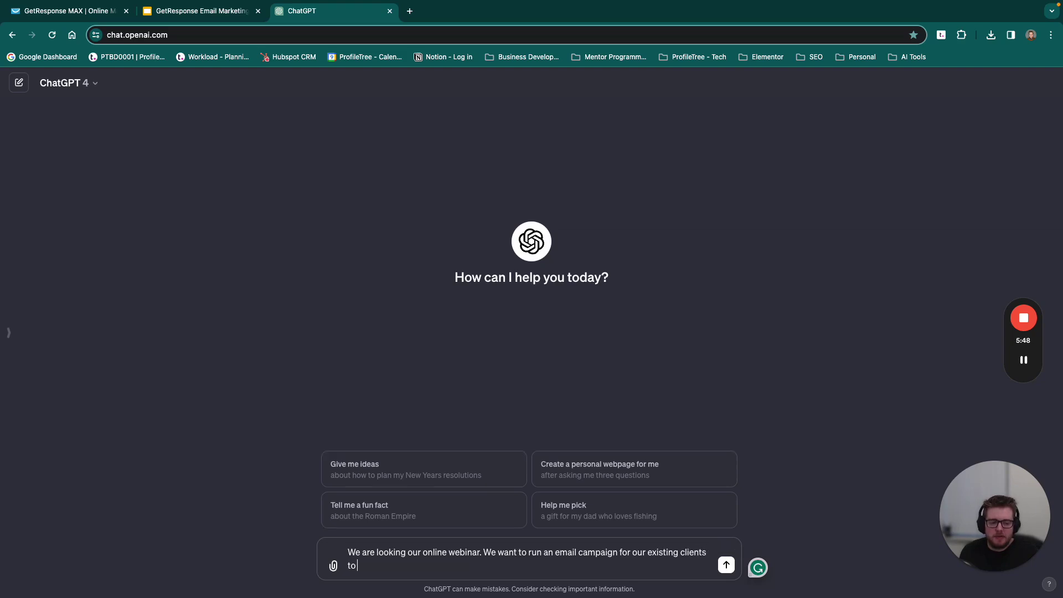
pyautogui.write(' invite. can')
pyautogui.write(' Can you pr')
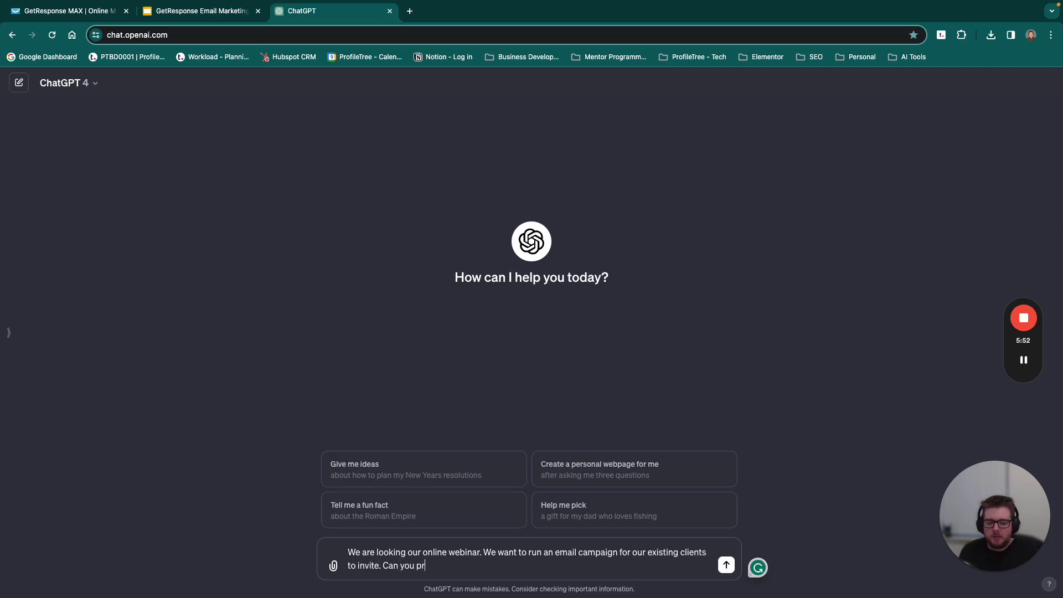
pyautogui.write('ovide some content for the body of this email')
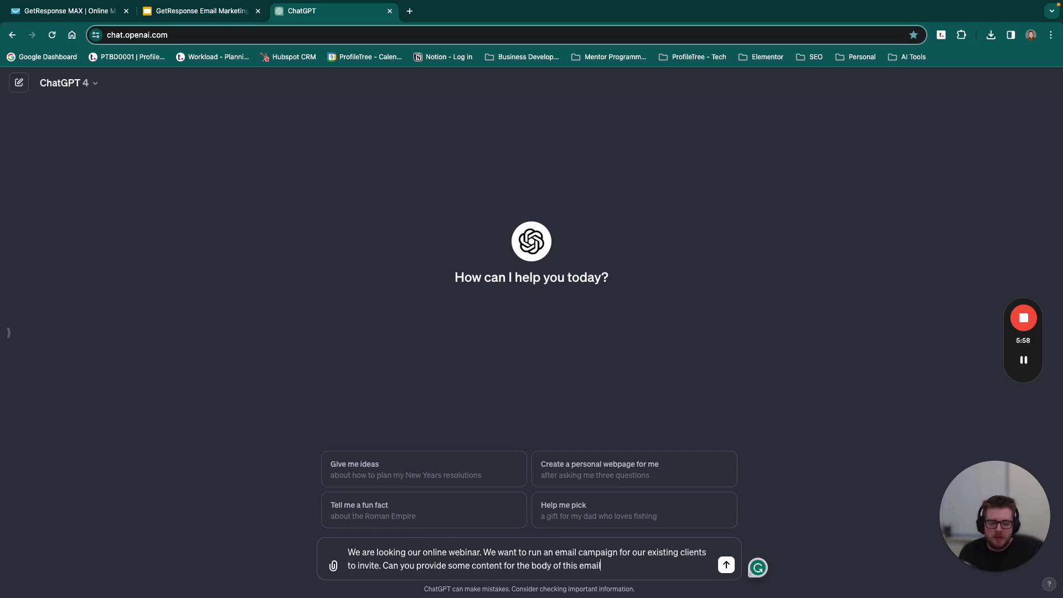
pyautogui.press('Return')
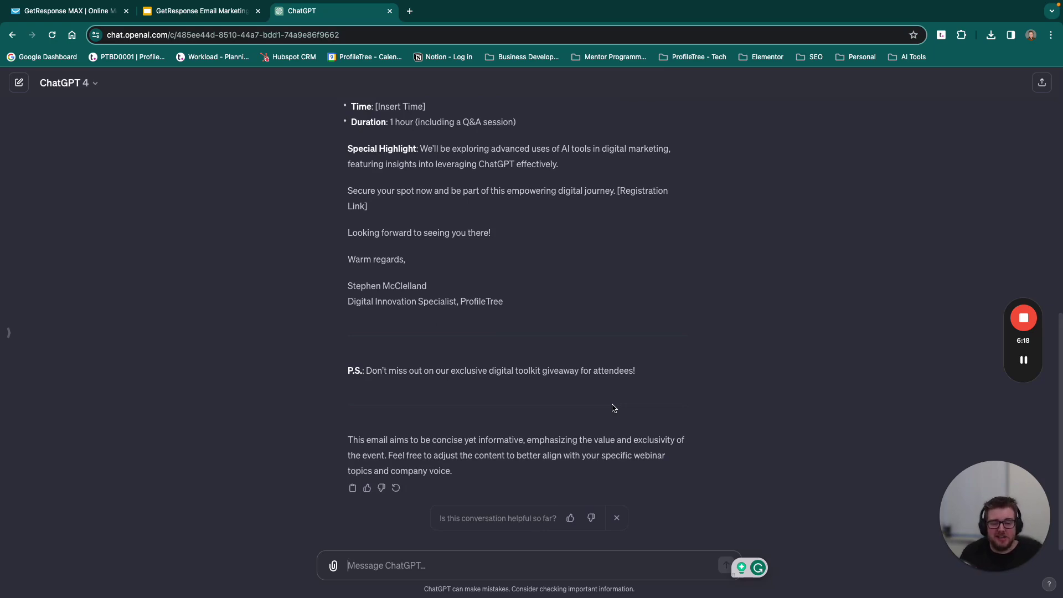
pyautogui.scroll(7, 520, 310)
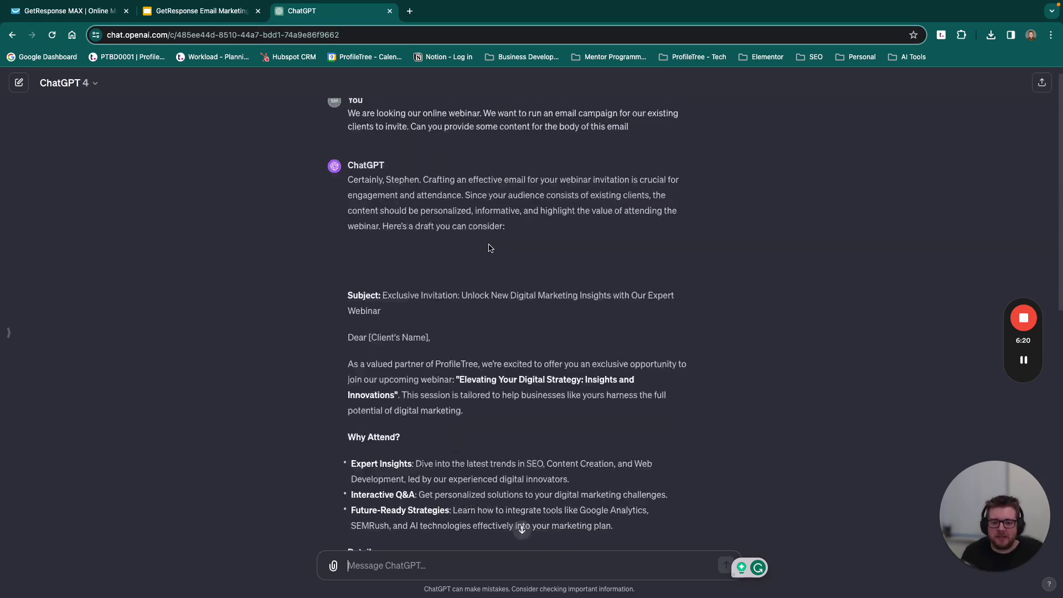
pyautogui.scroll(-1, 490, 248)
pyautogui.moveTo(632, 395); pyautogui.dragTo(350, 231)
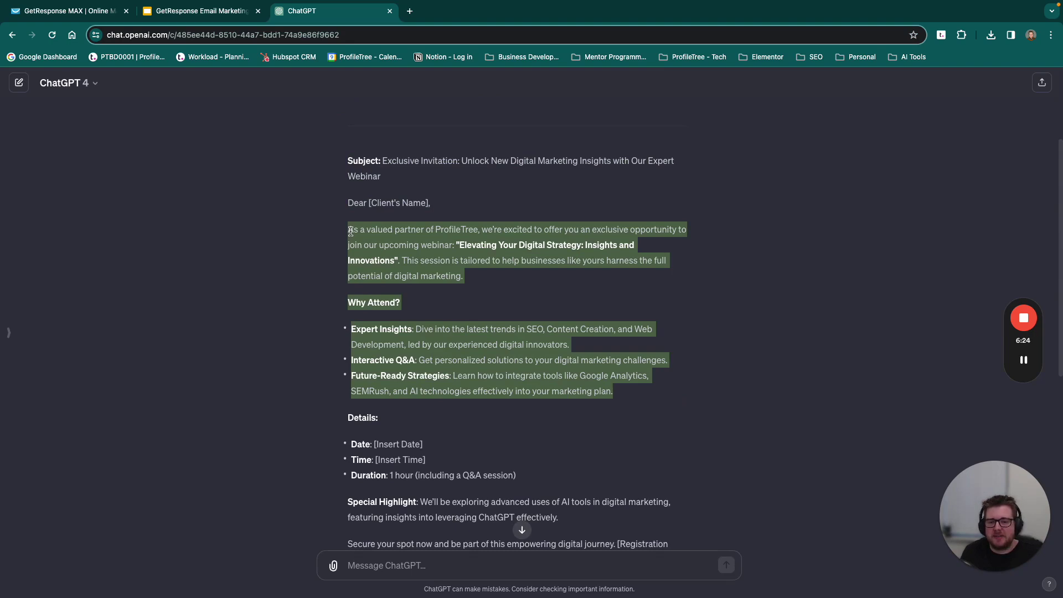
pyautogui.click(95, 11)
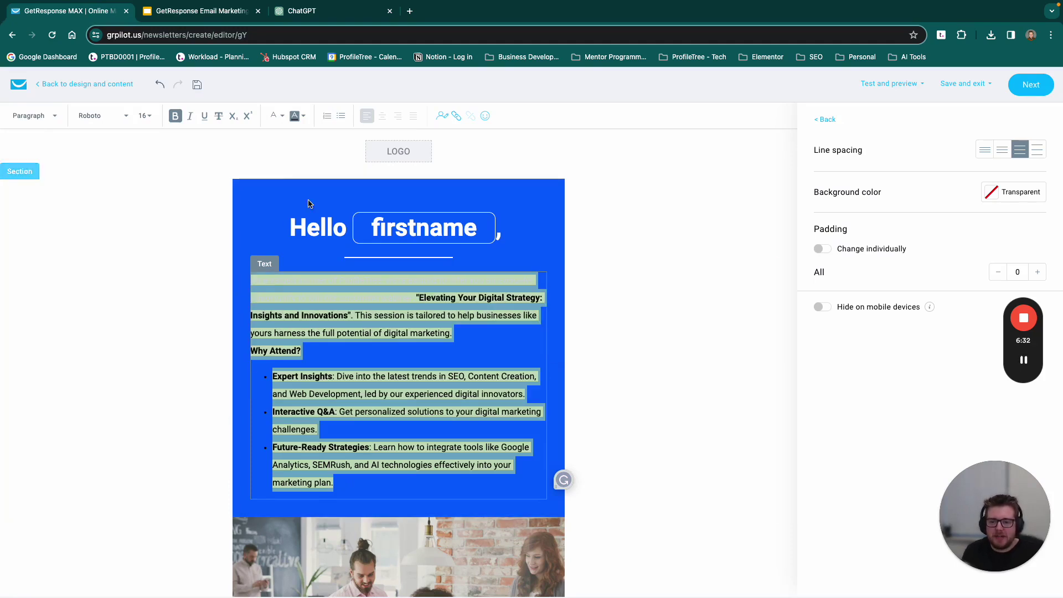
# Step: Remove the pasted text's highlight and make it white, then return to the content blocks list
pyautogui.click(301, 118)
pyautogui.click(186, 198)
pyautogui.click(278, 119)
pyautogui.click(278, 118)
pyautogui.click(277, 118)
pyautogui.click(269, 145)
pyautogui.click(379, 311)
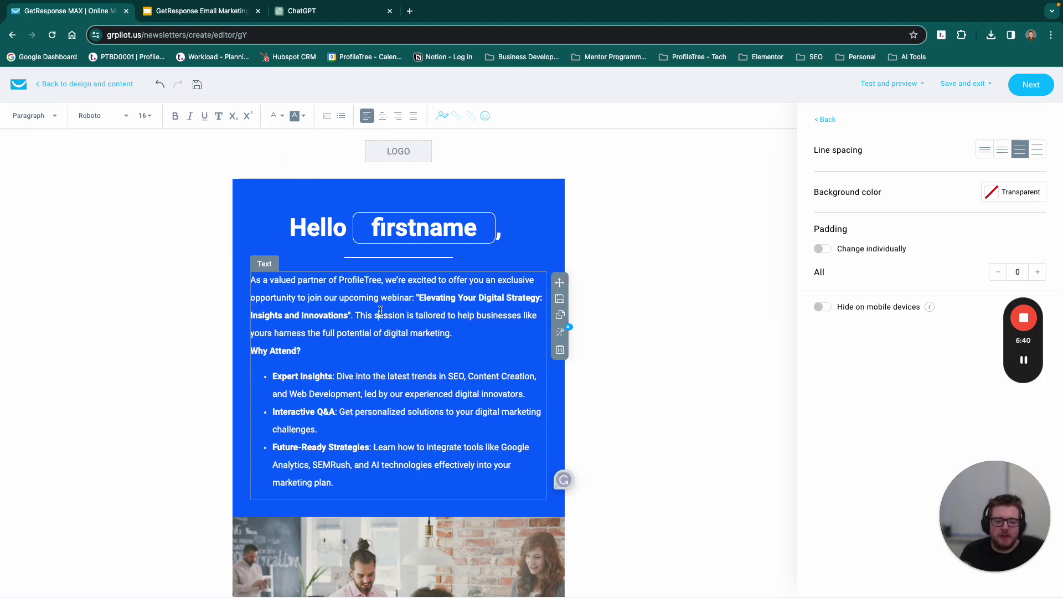
pyautogui.click(659, 353)
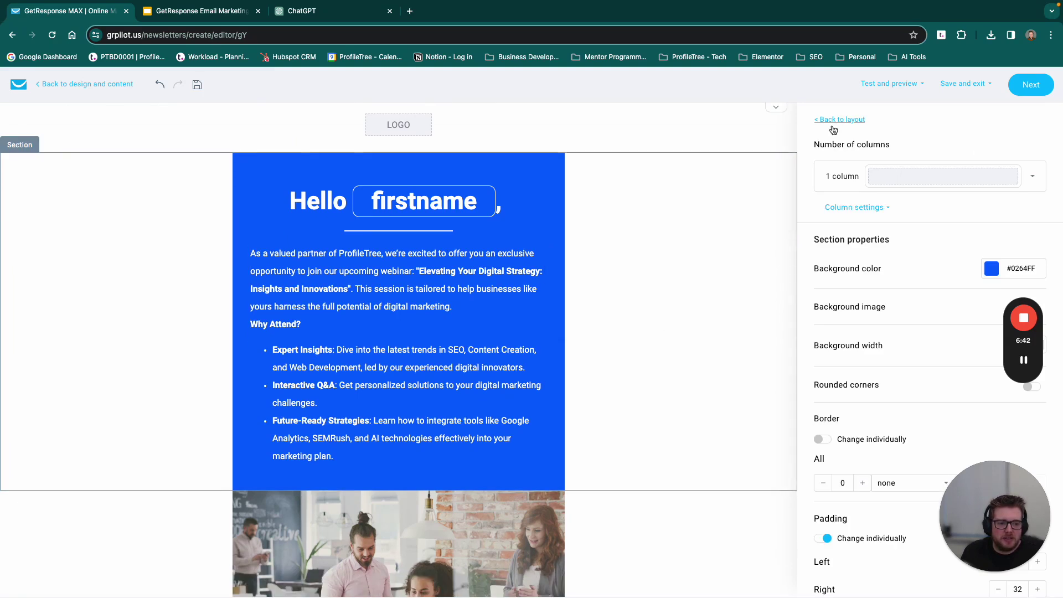
pyautogui.click(513, 394)
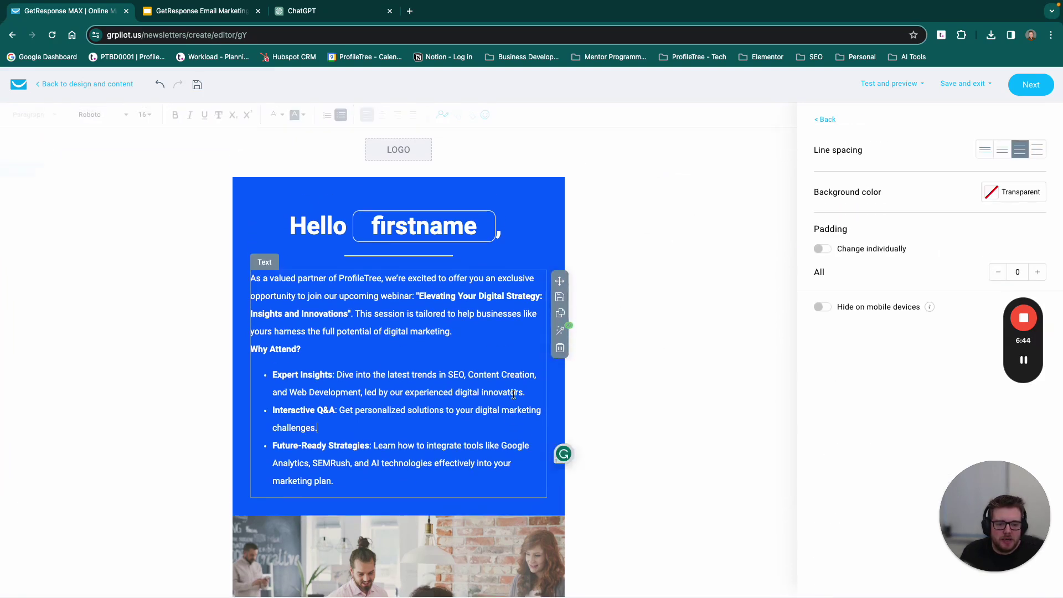
pyautogui.click(823, 119)
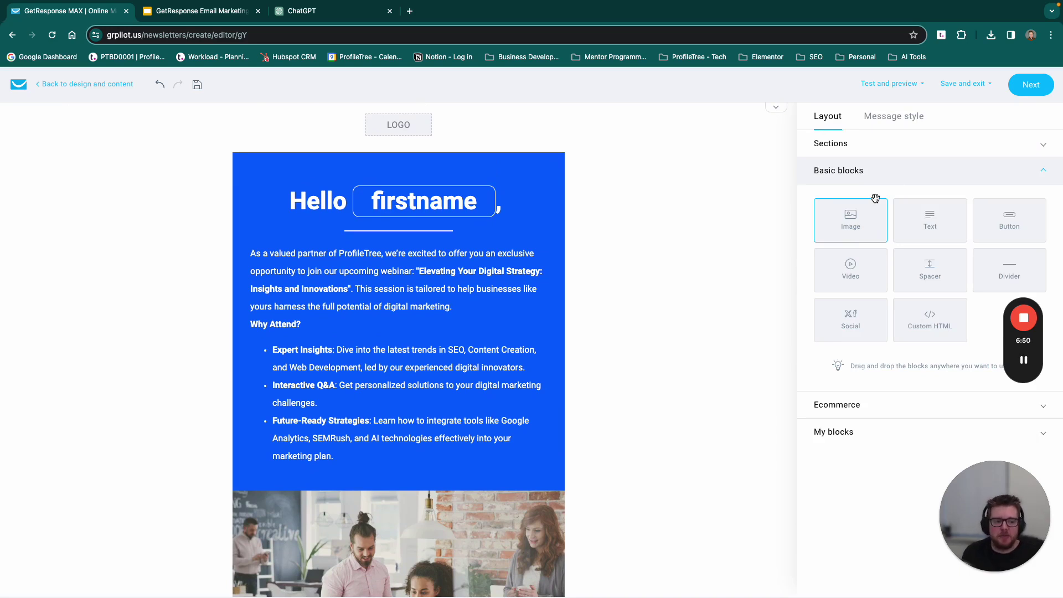
# Step: Add a Video block beneath the Why Attend list
pyautogui.moveTo(850, 265); pyautogui.dragTo(387, 449)
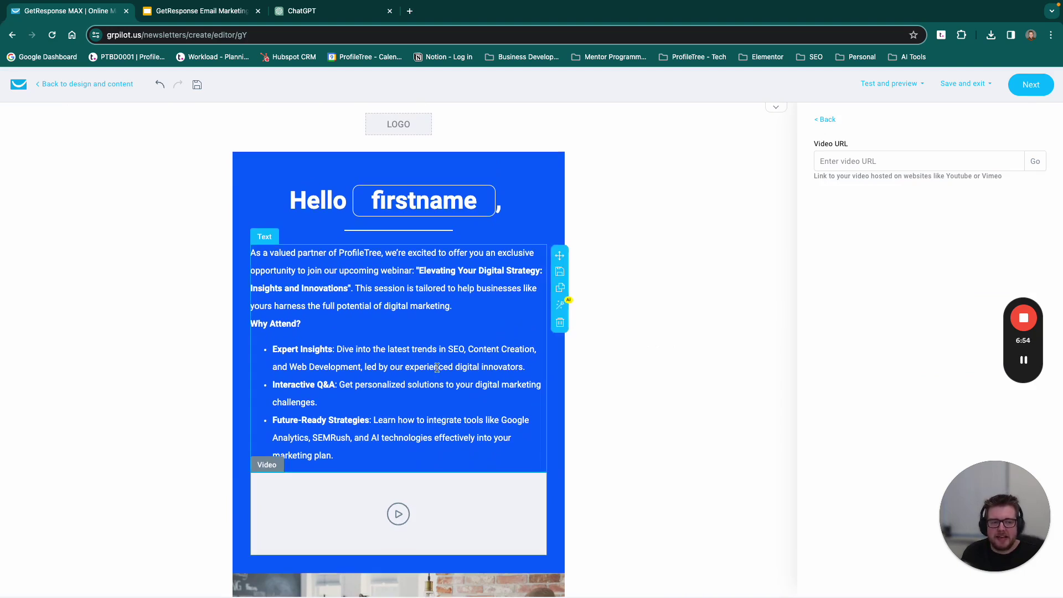
pyautogui.scroll(-3, 436, 367)
pyautogui.click(858, 167)
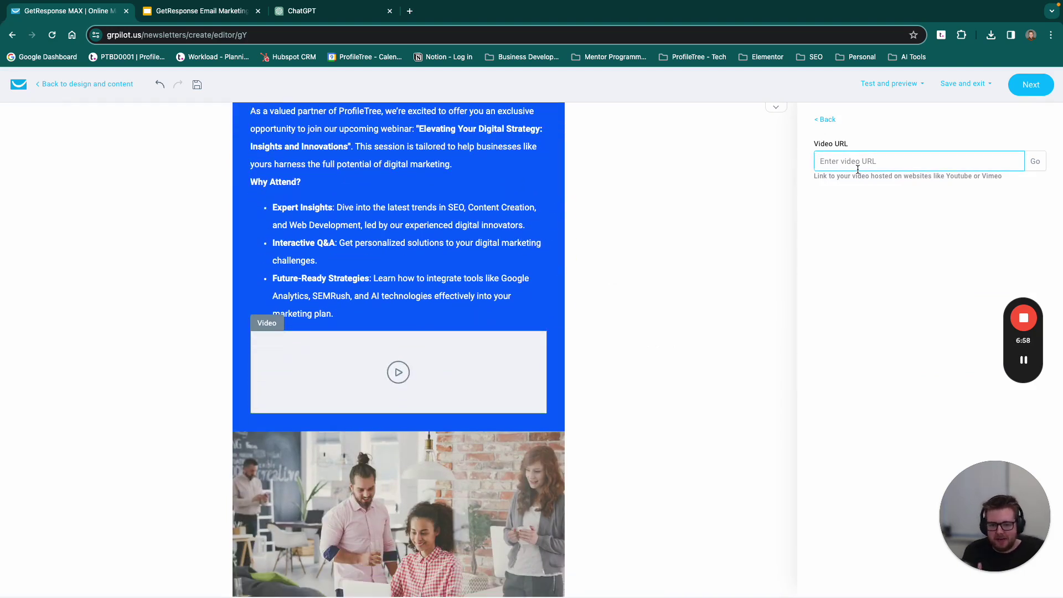
# Step: Delete the team photo and its leftover empty section
pyautogui.click(554, 487)
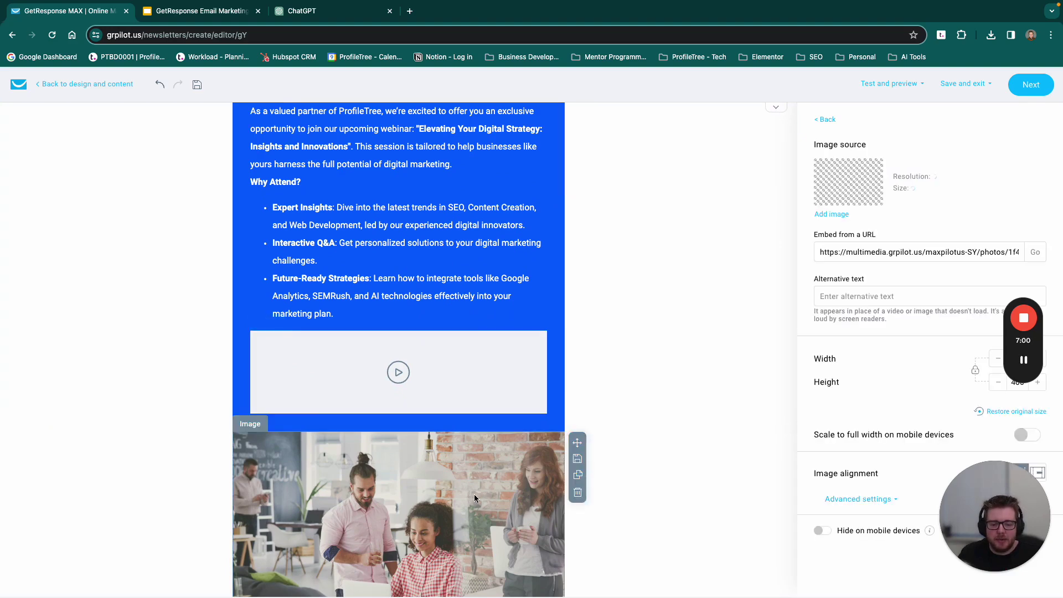
pyautogui.click(578, 492)
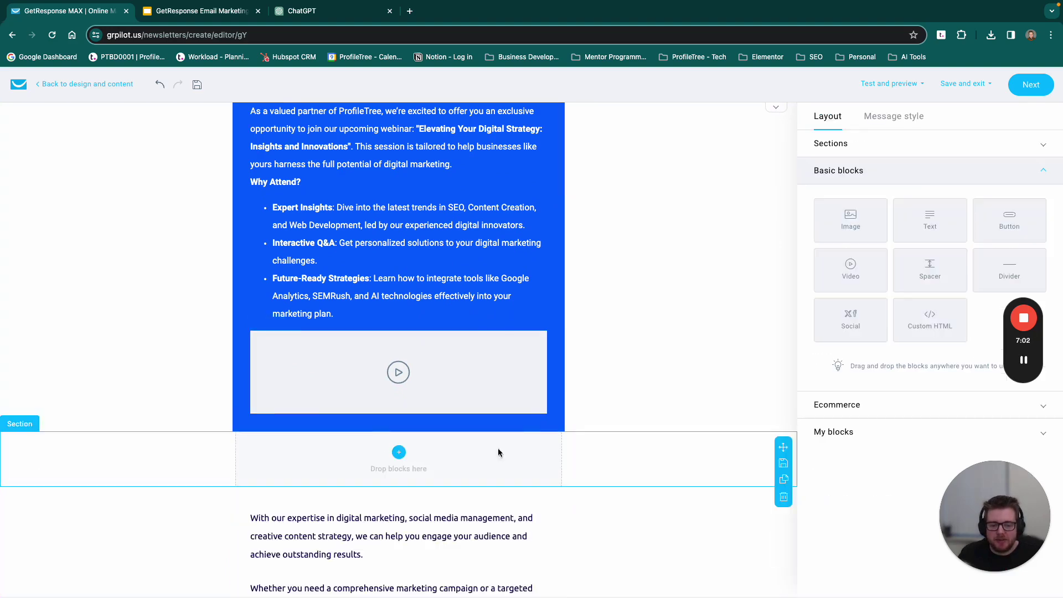
pyautogui.moveTo(747, 468)
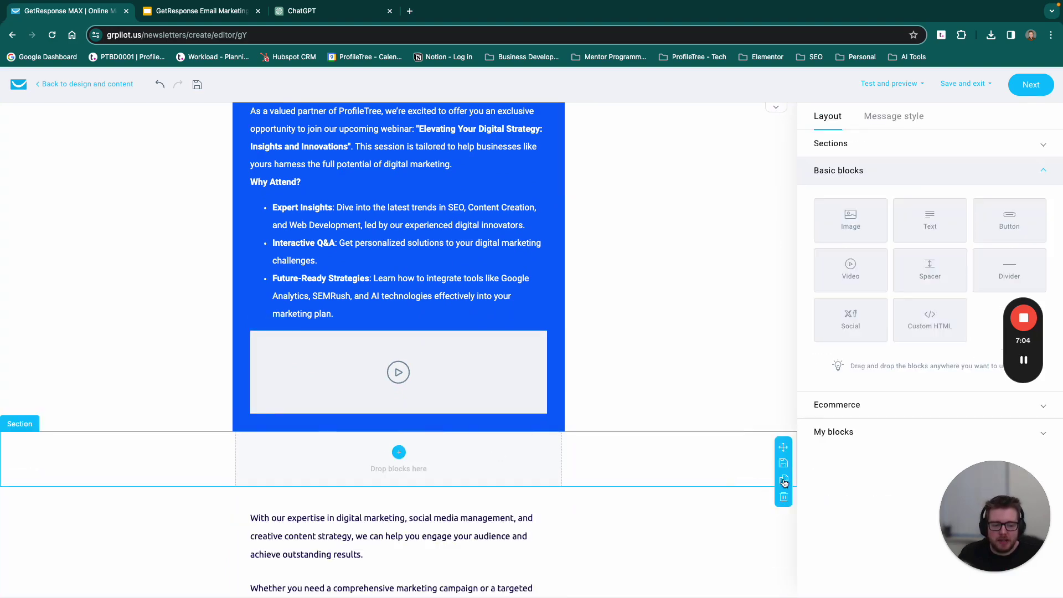
pyautogui.click(784, 497)
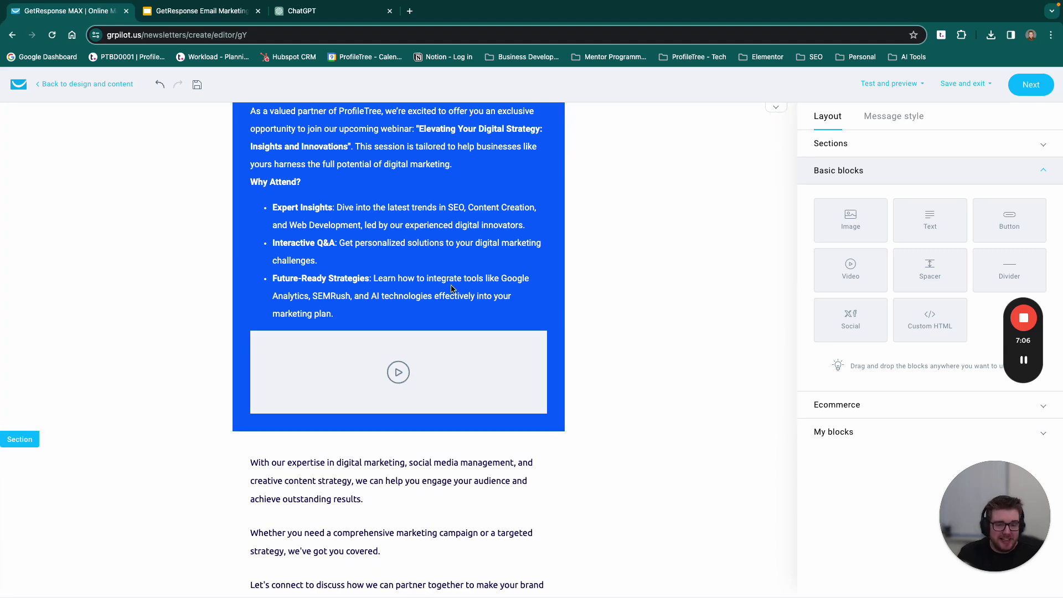
pyautogui.scroll(2, 440, 282)
pyautogui.click(241, 165)
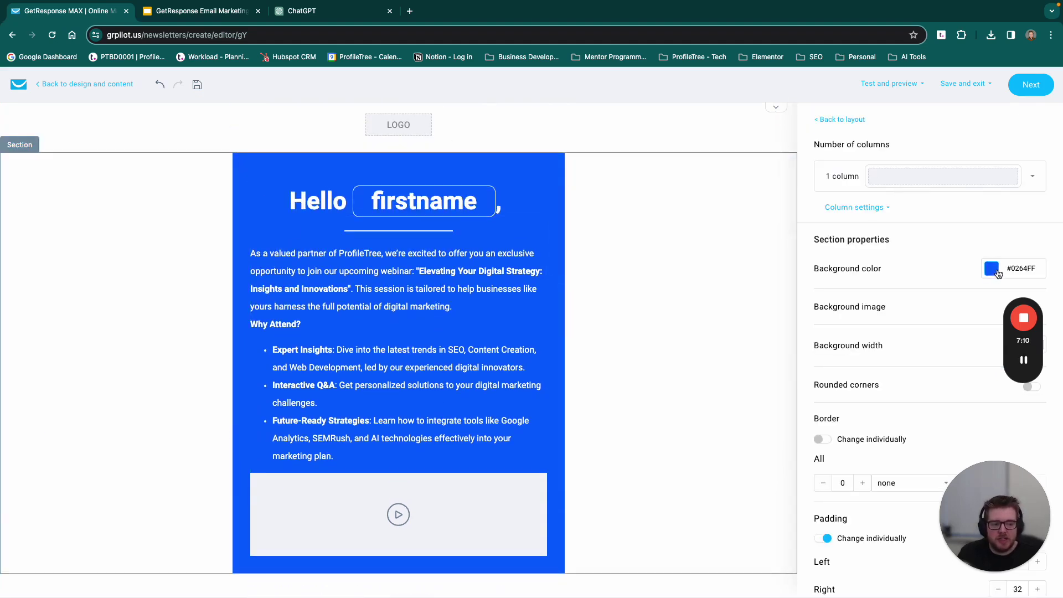
# Step: Set the webinar section background colour to darker green #04C56B
pyautogui.click(991, 272)
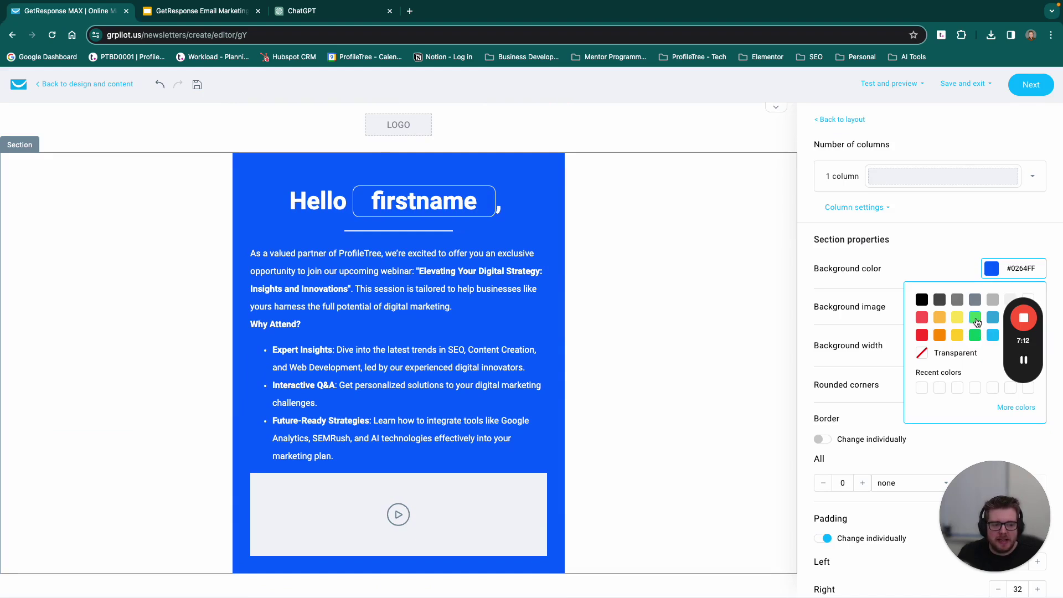
pyautogui.click(975, 332)
pyautogui.click(990, 277)
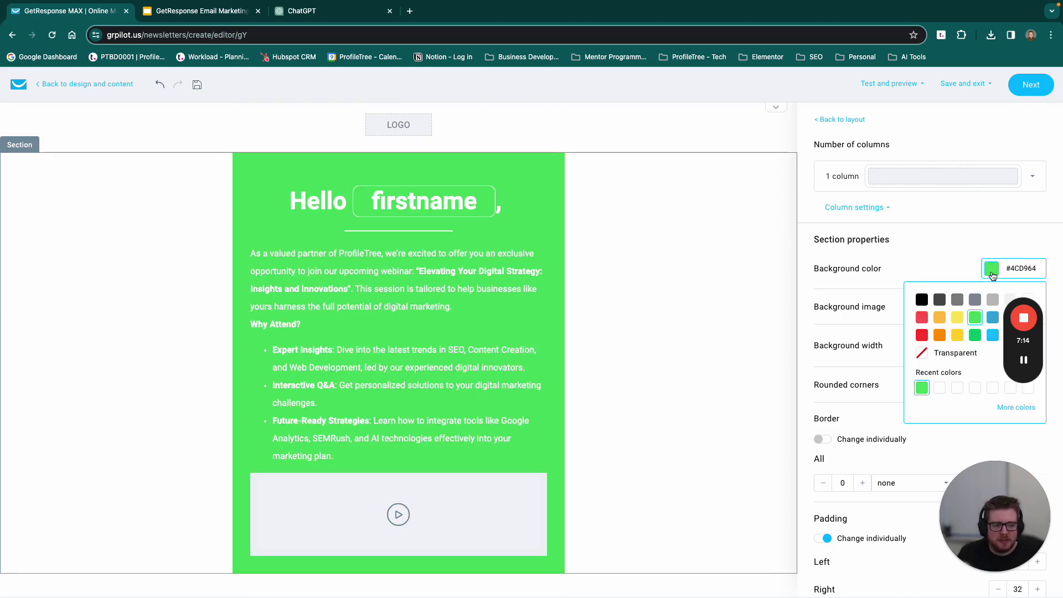
pyautogui.click(975, 344)
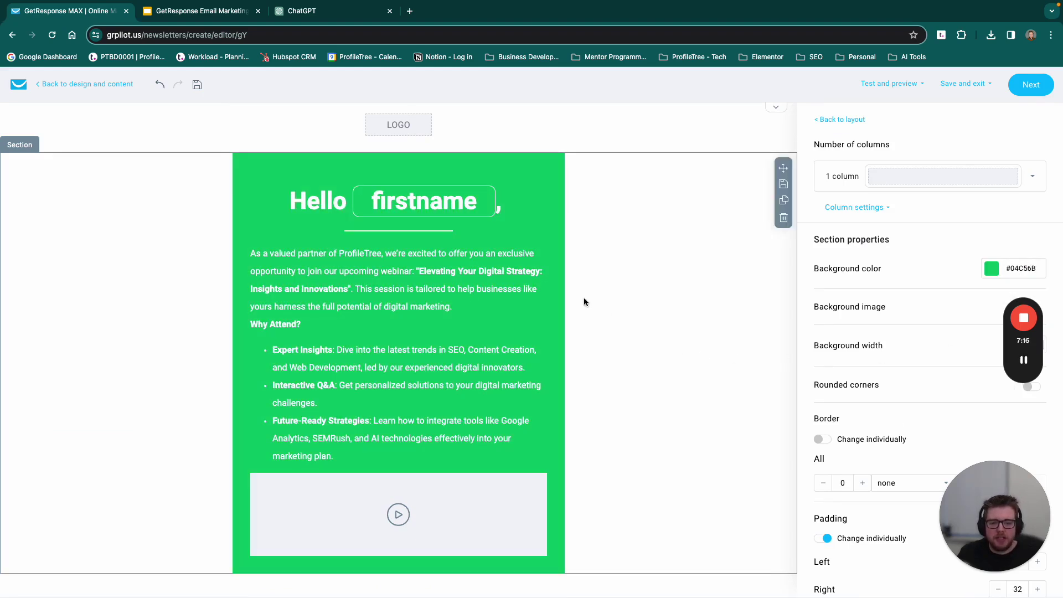
pyautogui.scroll(-7, 443, 258)
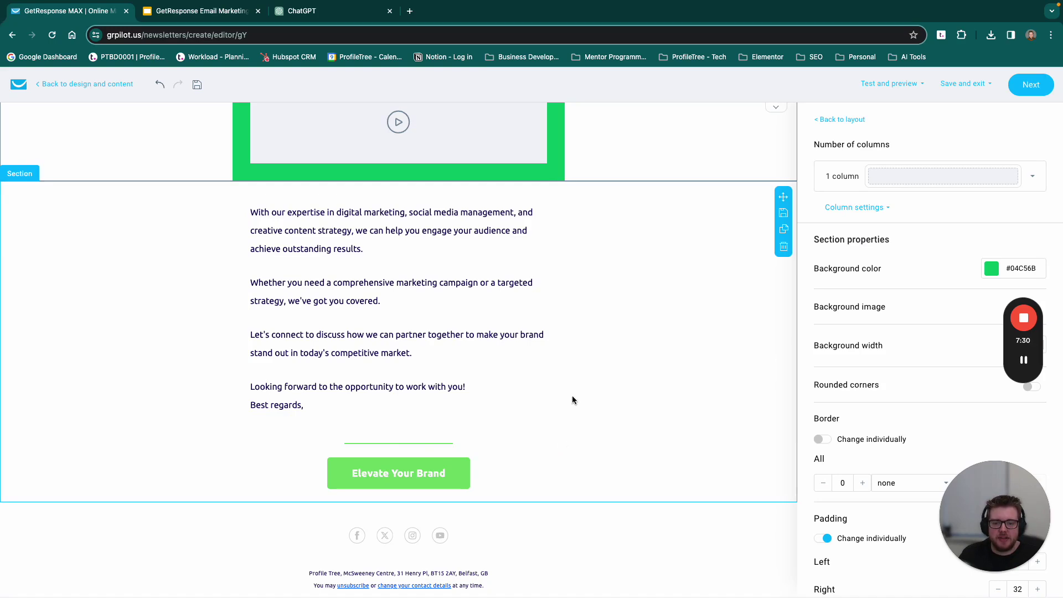
pyautogui.scroll(7, 562, 434)
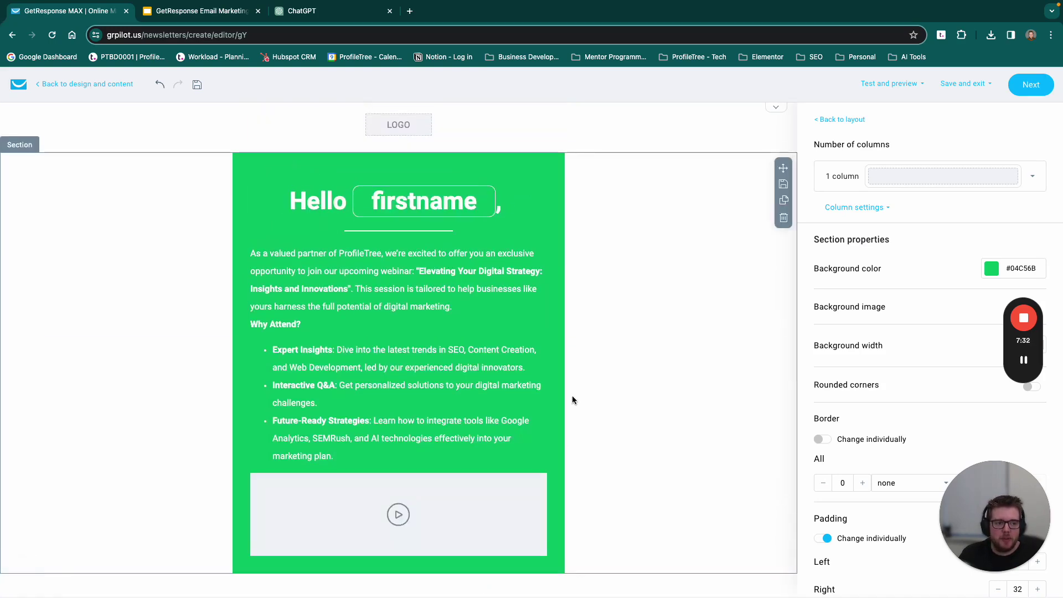
# Step: Send a test copy of the webinar email to the author's own e-mail address, confirmed as 'Test message sent'
pyautogui.click(900, 91)
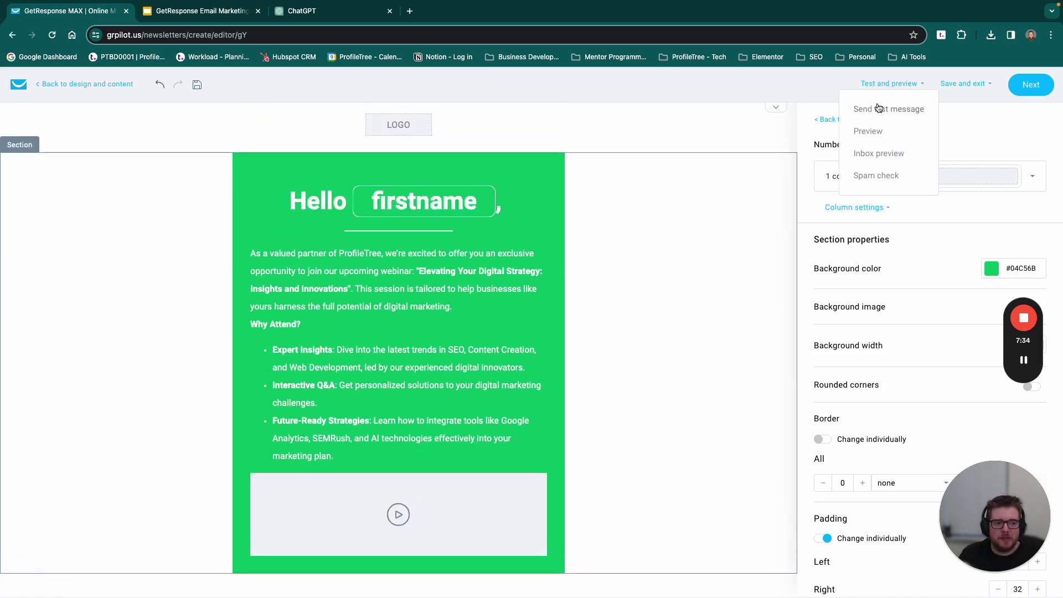
pyautogui.click(874, 114)
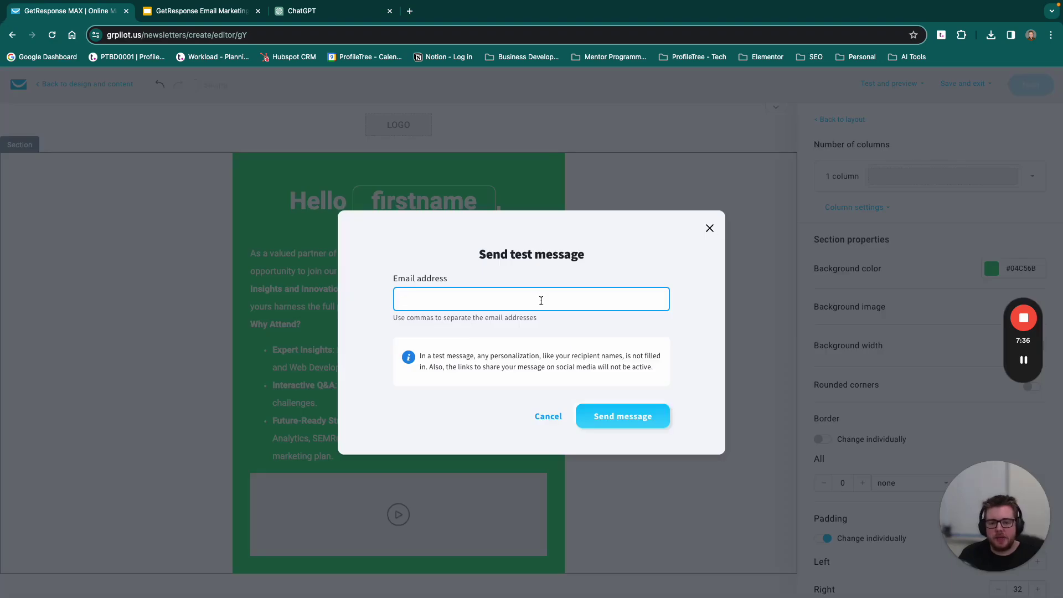
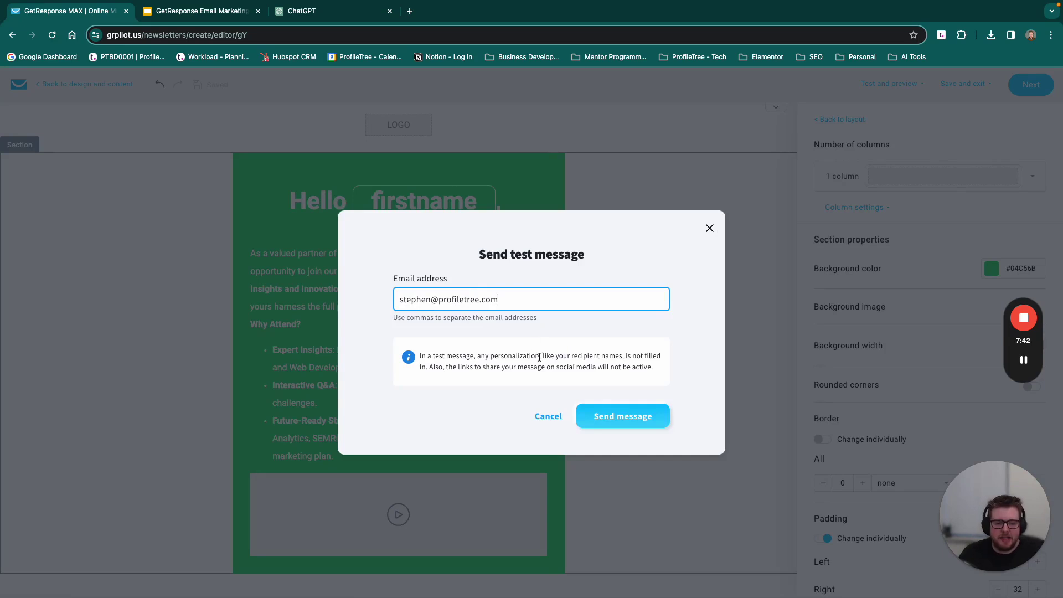
pyautogui.click(622, 416)
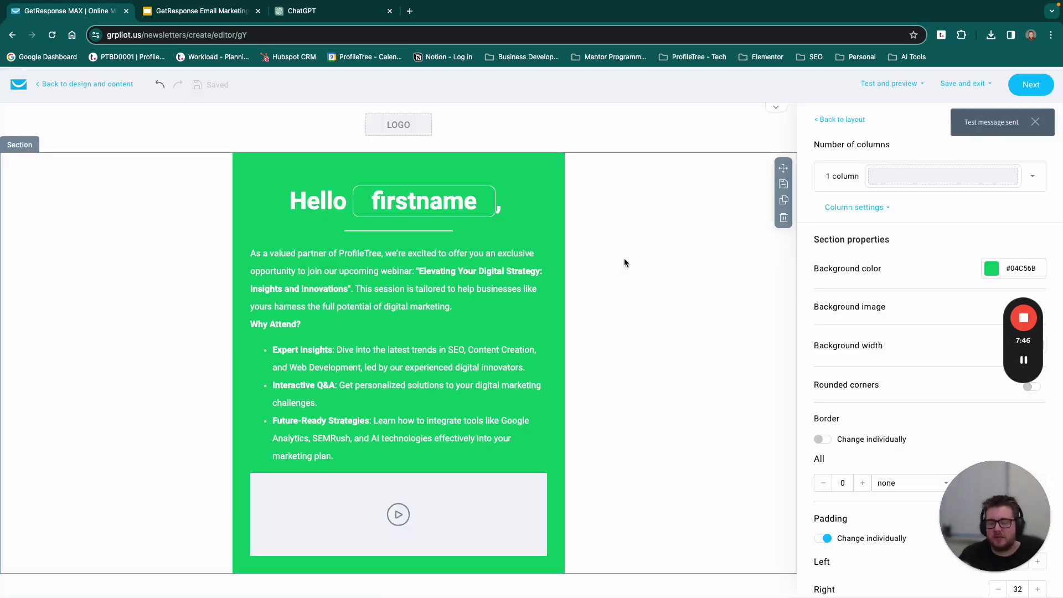
pyautogui.click(889, 84)
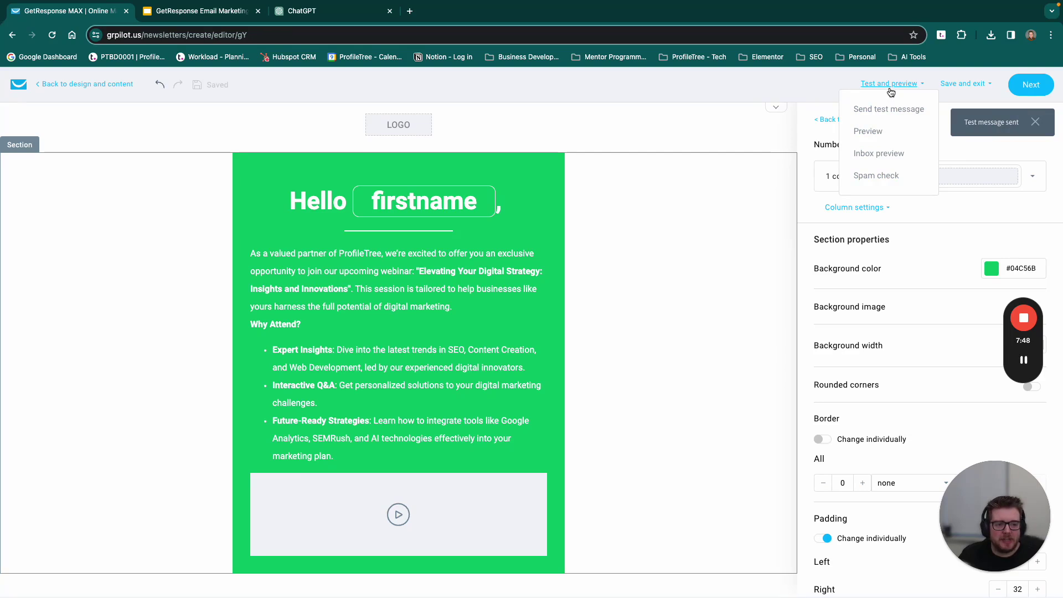
# Step: Check the email's inbox preview, then proceed to the newsletter settings page
pyautogui.click(872, 152)
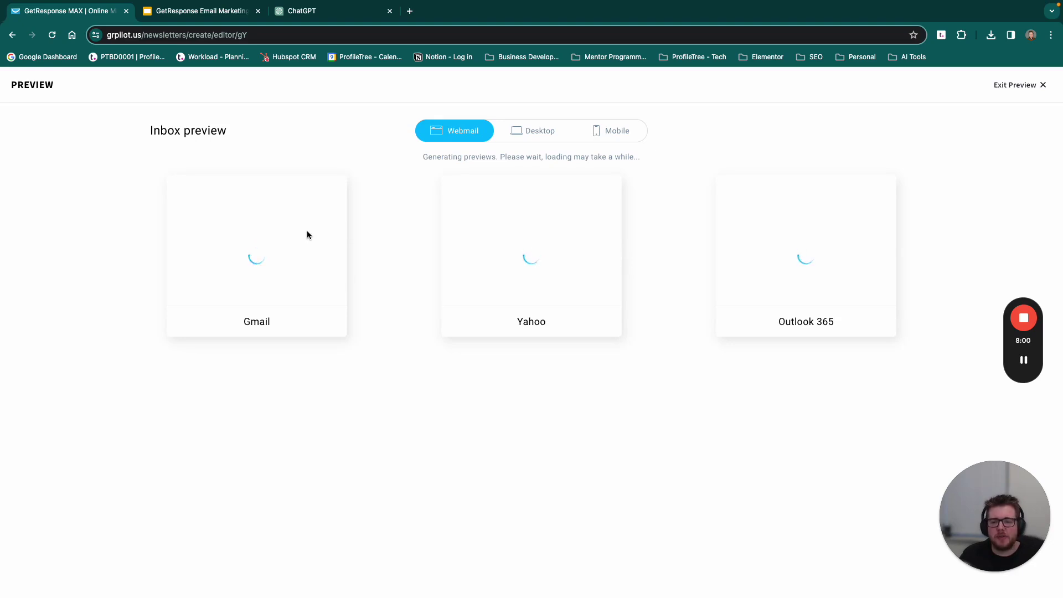
pyautogui.click(1036, 86)
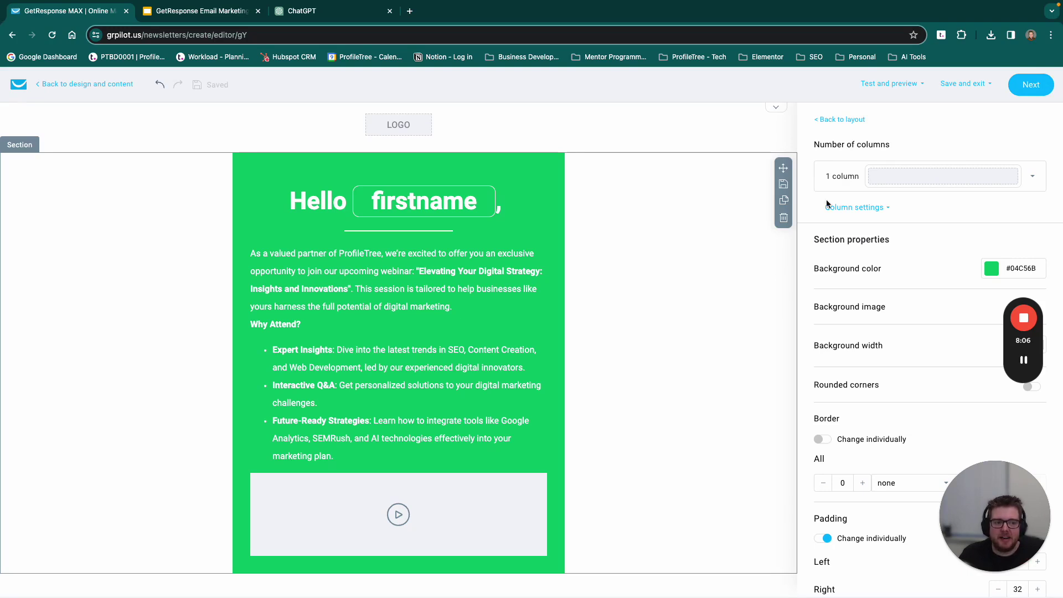
pyautogui.click(909, 86)
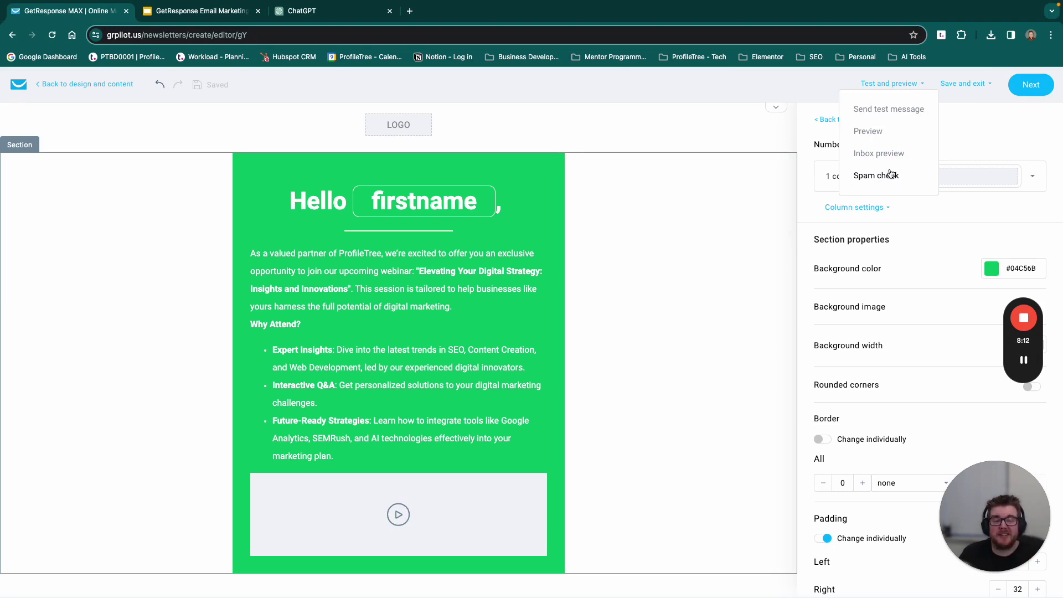
pyautogui.click(890, 175)
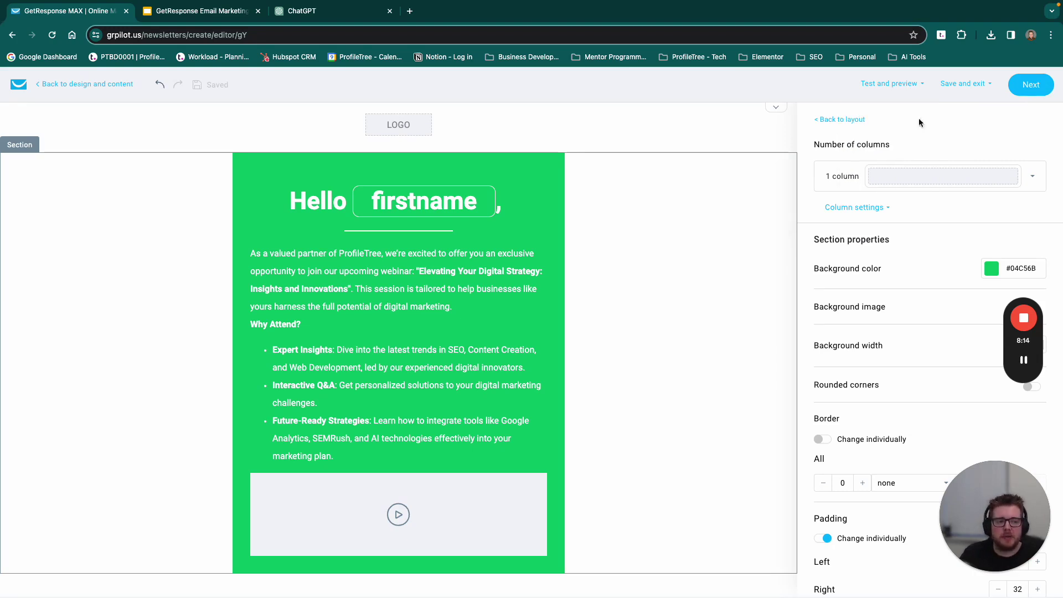
pyautogui.click(1030, 89)
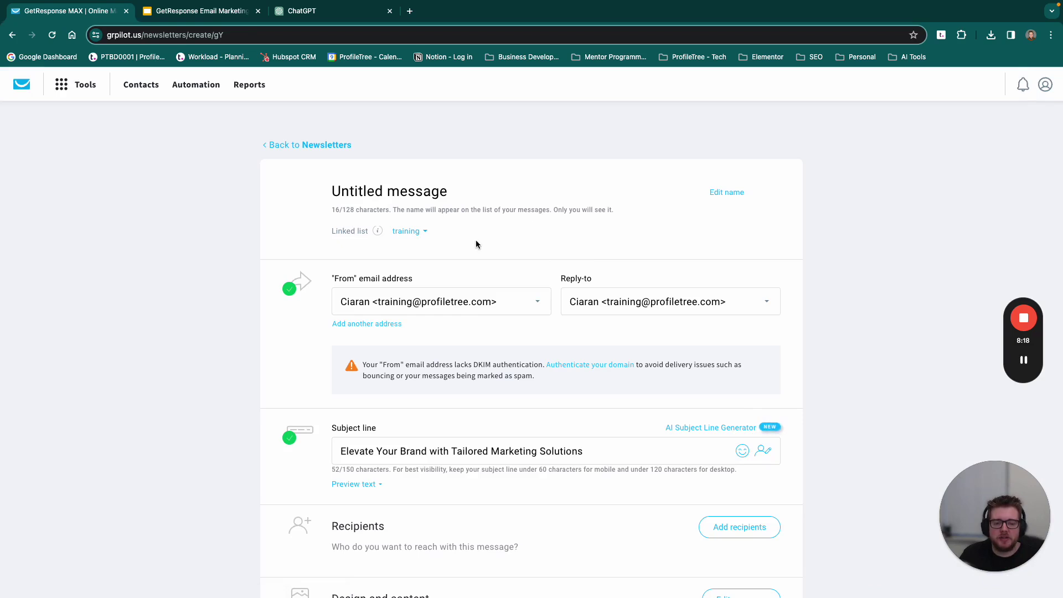
pyautogui.scroll(-3, 476, 240)
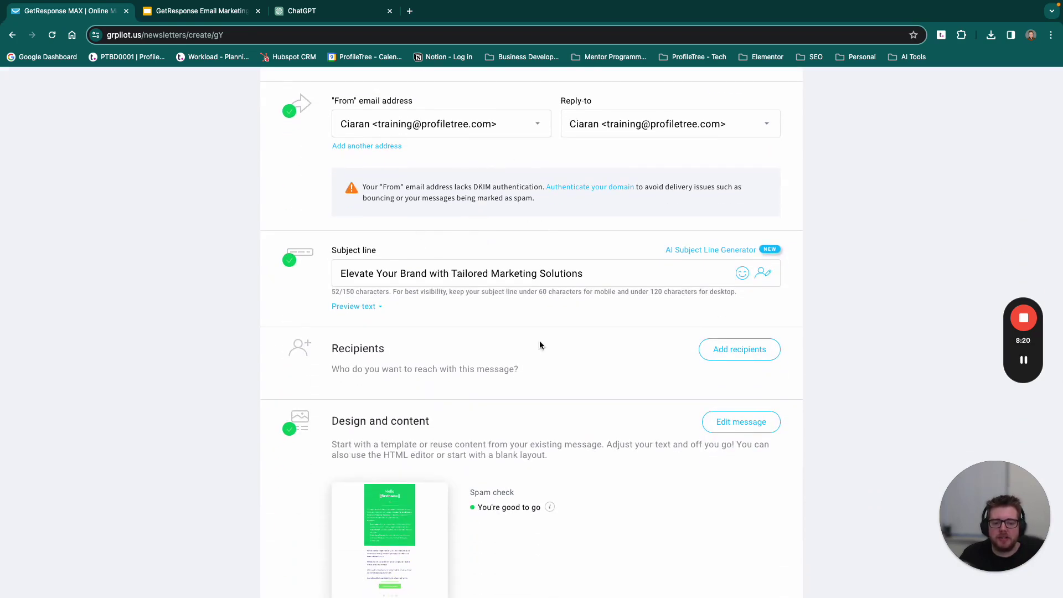
pyautogui.scroll(3, 492, 280)
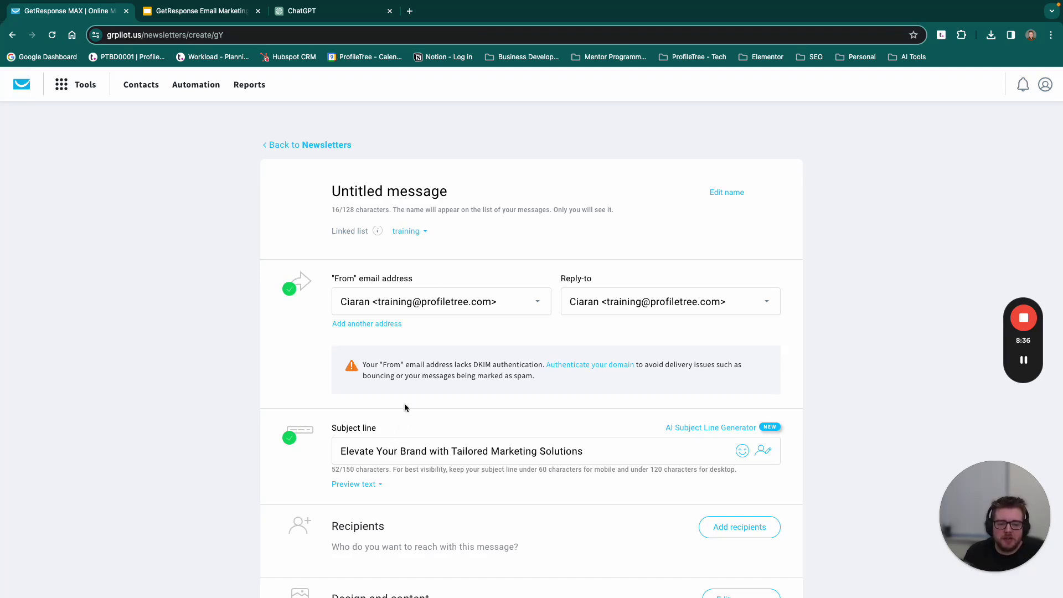
pyautogui.click(435, 301)
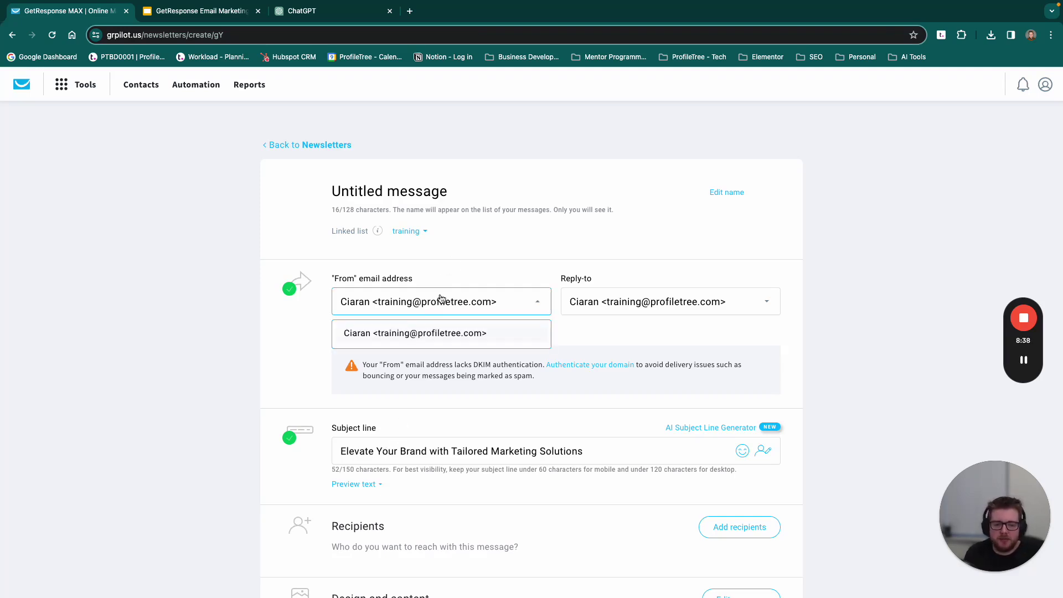
pyautogui.click(480, 269)
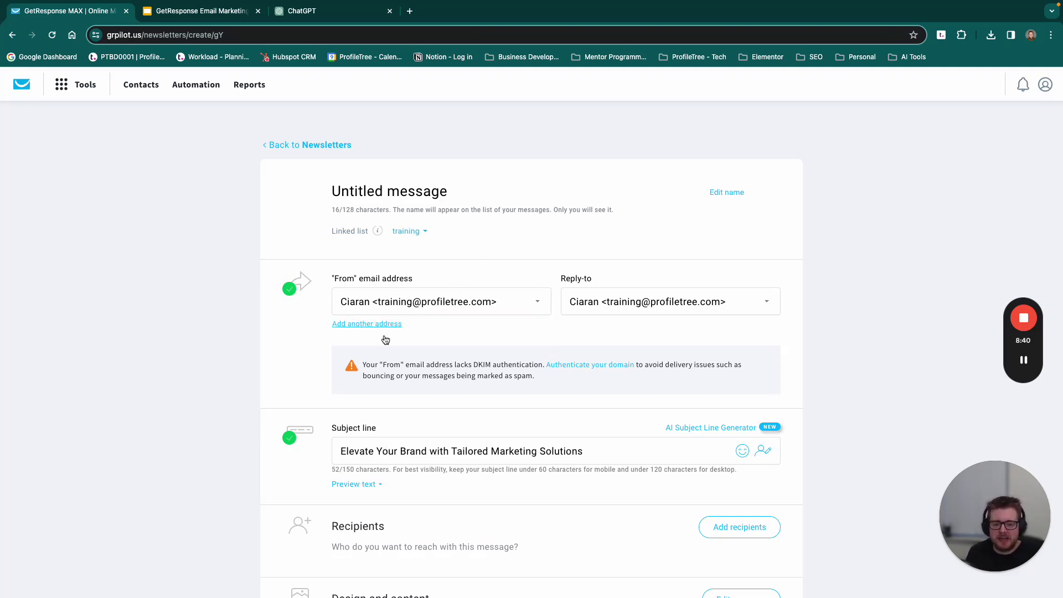
pyautogui.moveTo(550, 382); pyautogui.dragTo(363, 365)
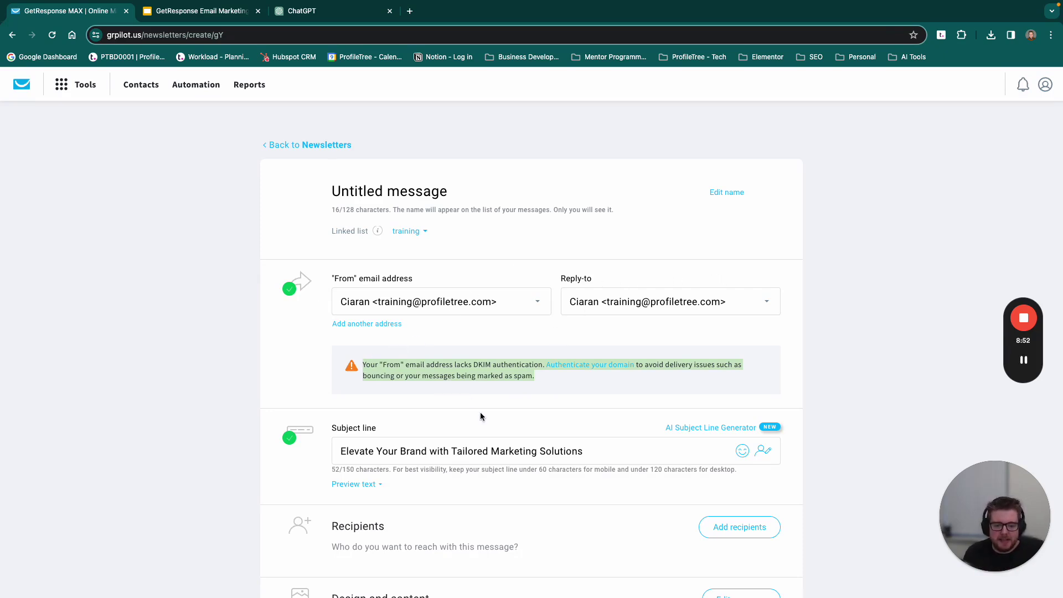
pyautogui.scroll(-3, 534, 433)
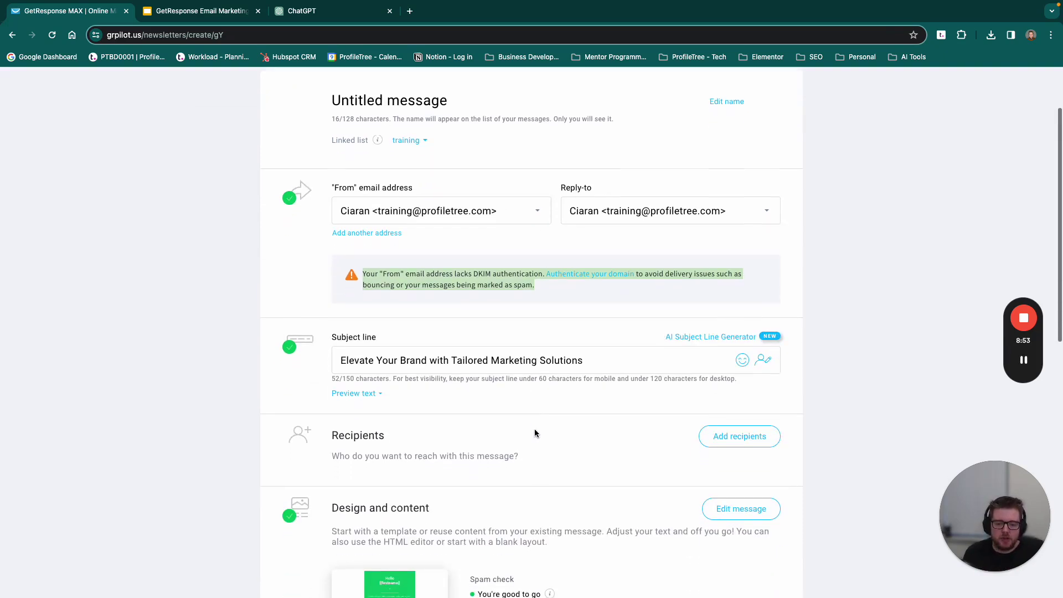
pyautogui.click(469, 365)
pyautogui.click(582, 359)
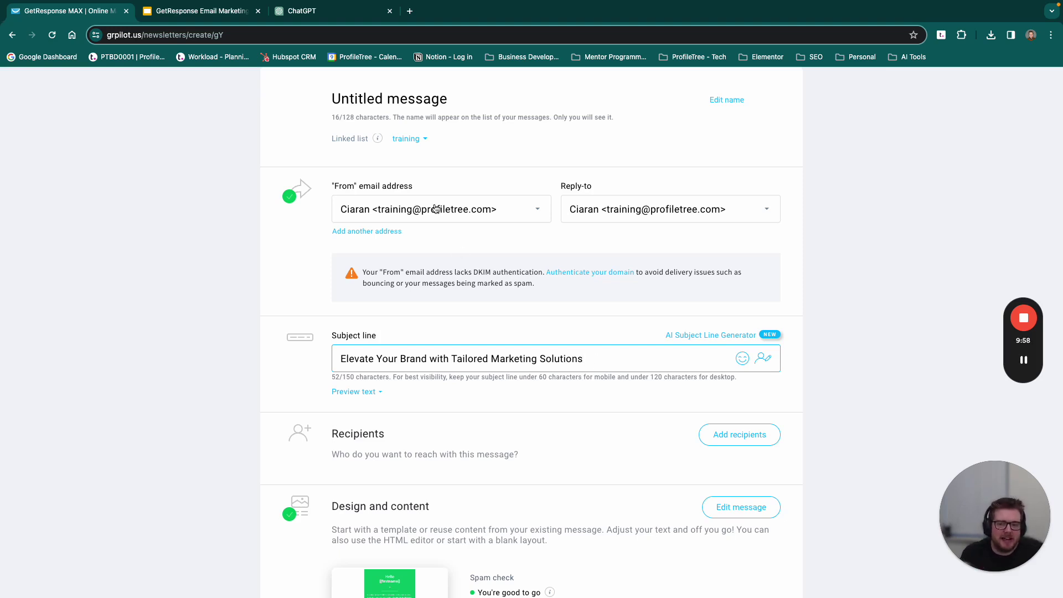
# Step: Replace the newsletter subject with ChatGPT's 'Exclusive Invitation: Unlock New Digital Marketing Insights with Our Expert Webinar'
pyautogui.click(327, 12)
pyautogui.scroll(2, 474, 248)
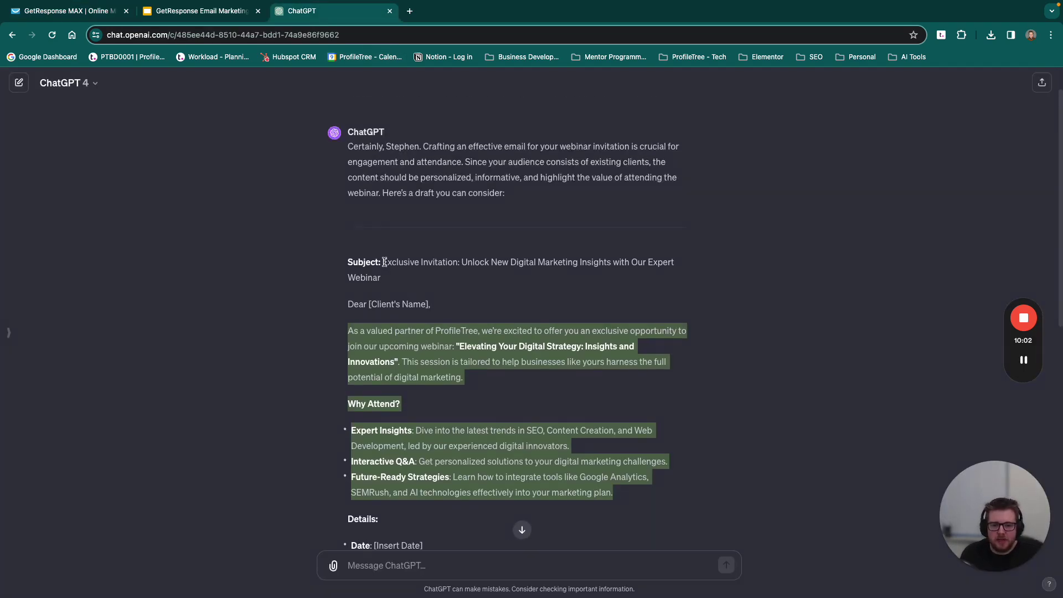
pyautogui.click(384, 261)
pyautogui.moveTo(384, 262); pyautogui.dragTo(414, 277)
pyautogui.hotkey('ctrl', 'c')
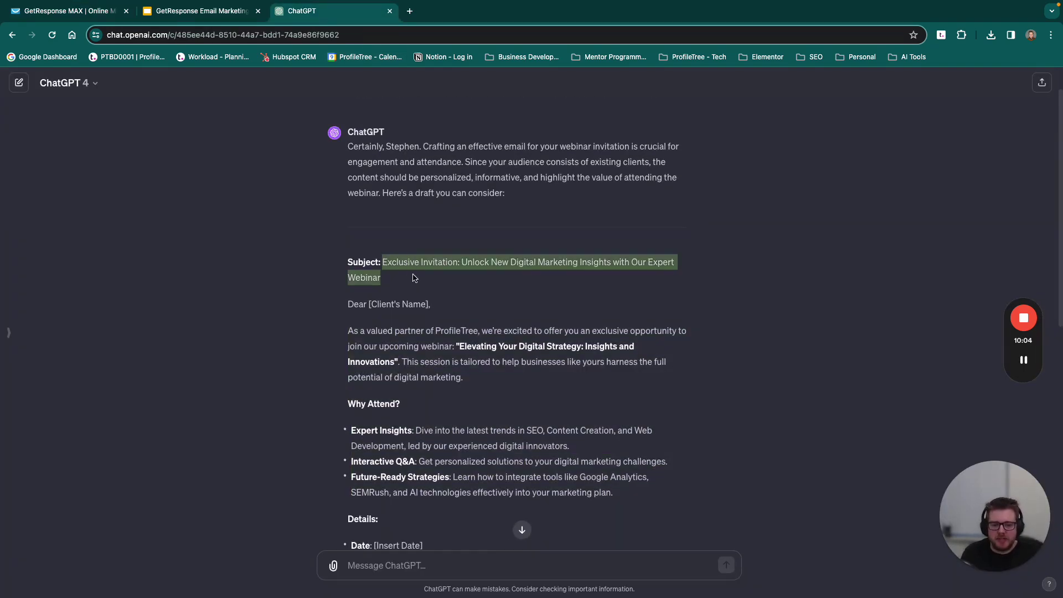
pyautogui.click(195, 16)
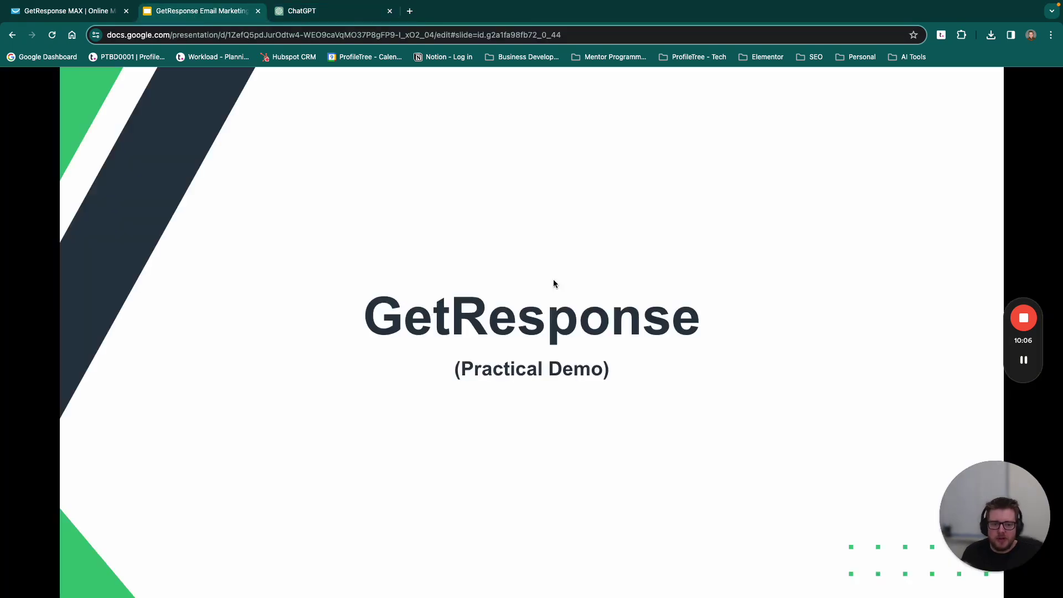
pyautogui.click(100, 17)
pyautogui.tripleClick(440, 360)
pyautogui.hotkey('ctrl', 'v')
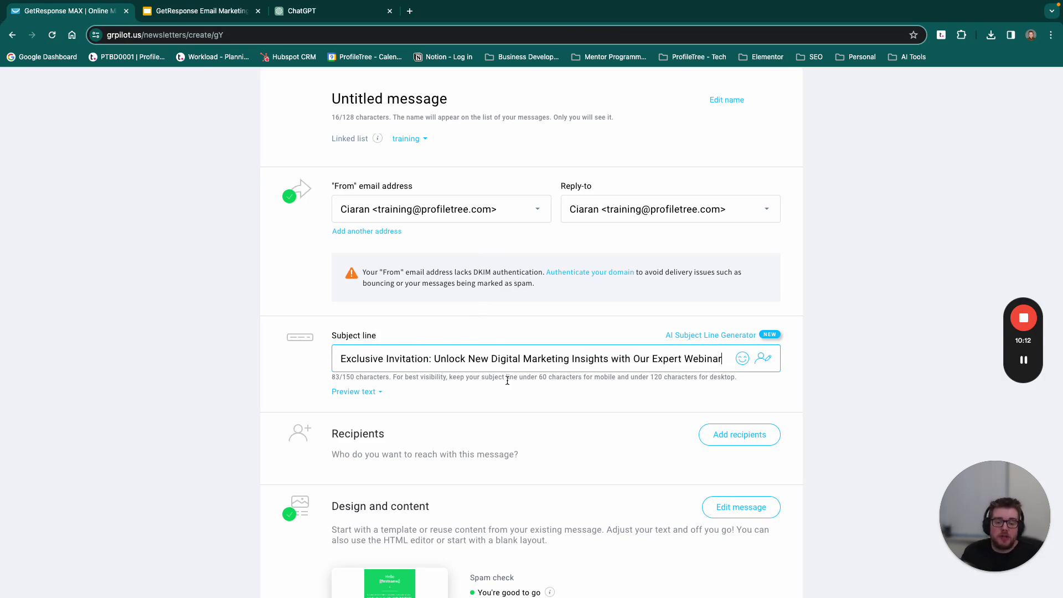
# Step: Expand the empty Preview text field under the subject line, then return to the subject field
pyautogui.click(368, 391)
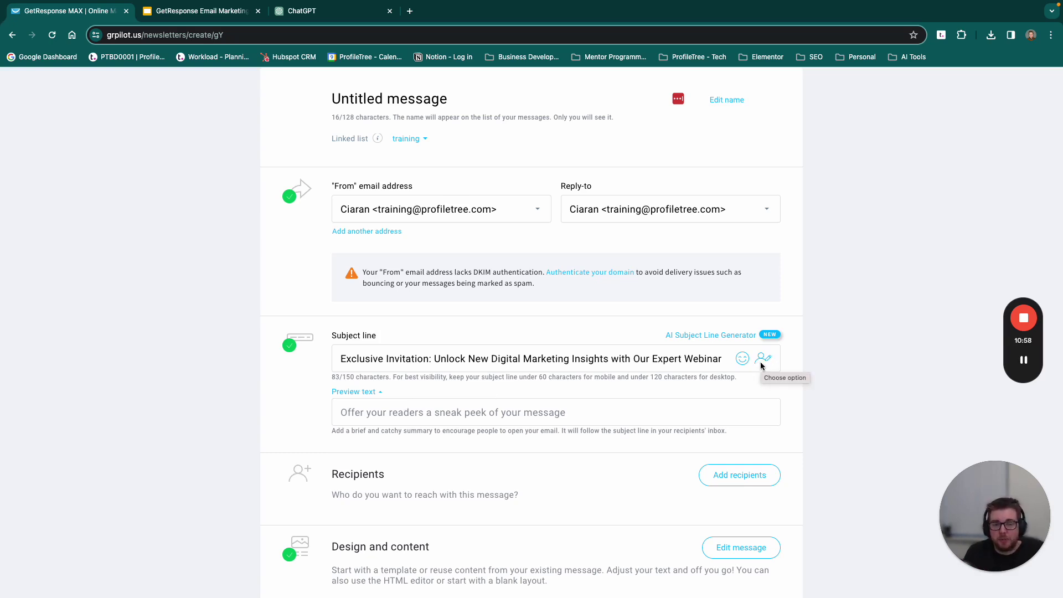
pyautogui.click(339, 360)
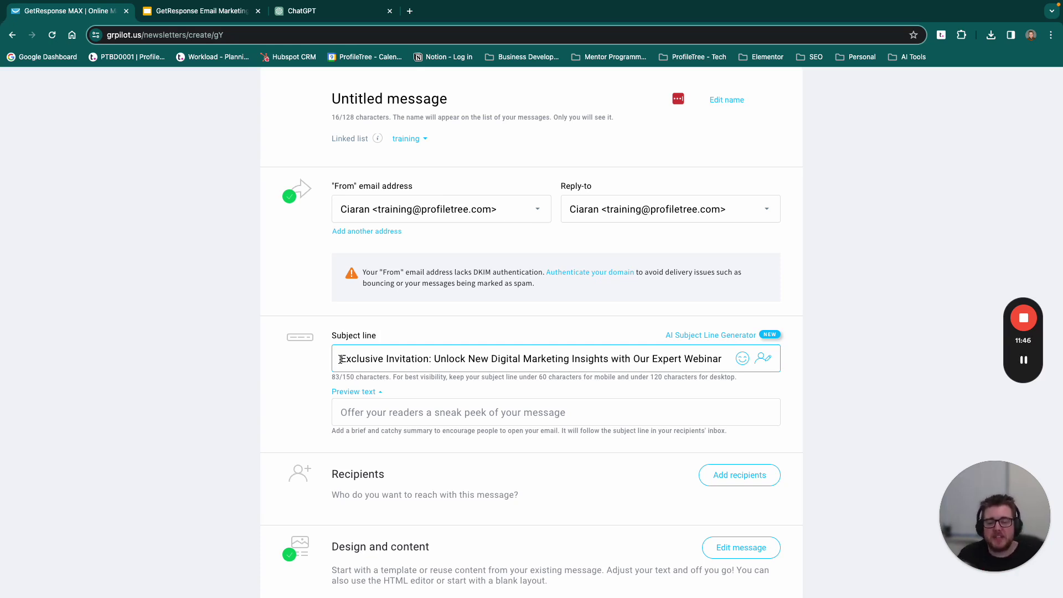
# Step: Add all lists, ProfileTree Webinar and training, as the newsletter's recipients
pyautogui.scroll(-5, 388, 370)
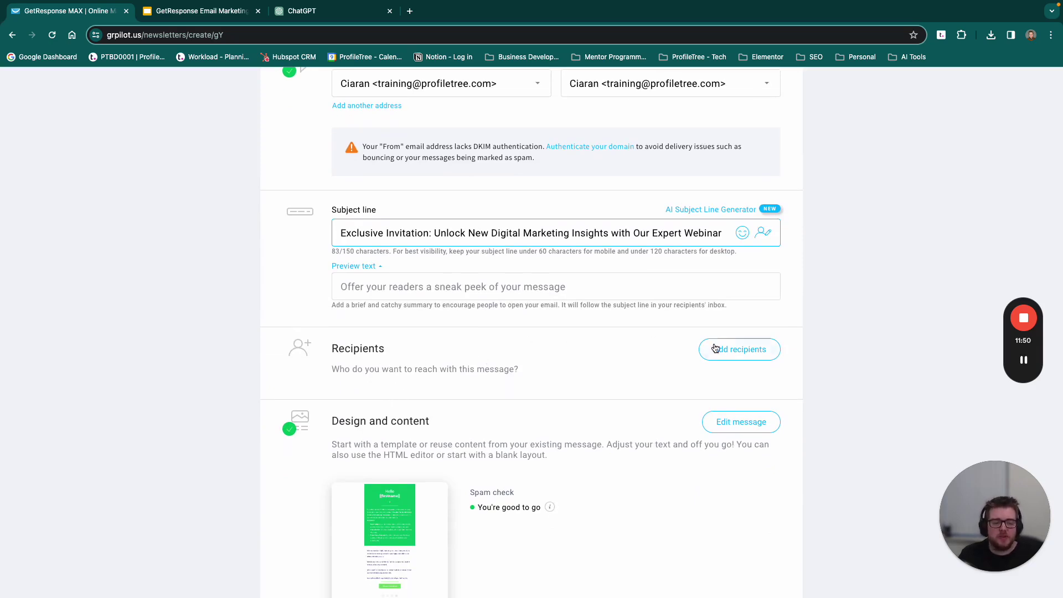
pyautogui.click(736, 352)
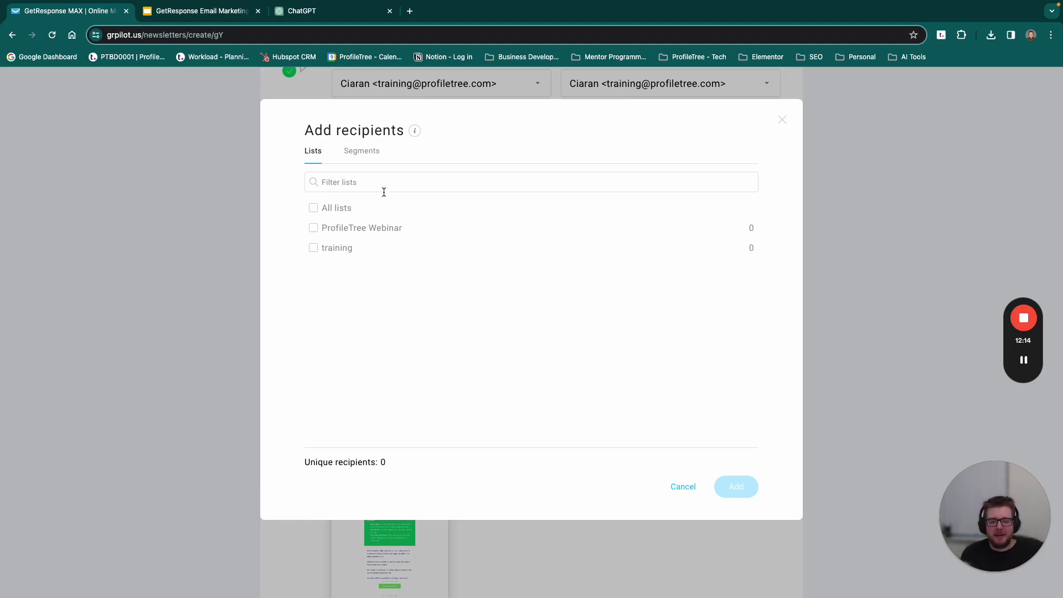
pyautogui.click(312, 210)
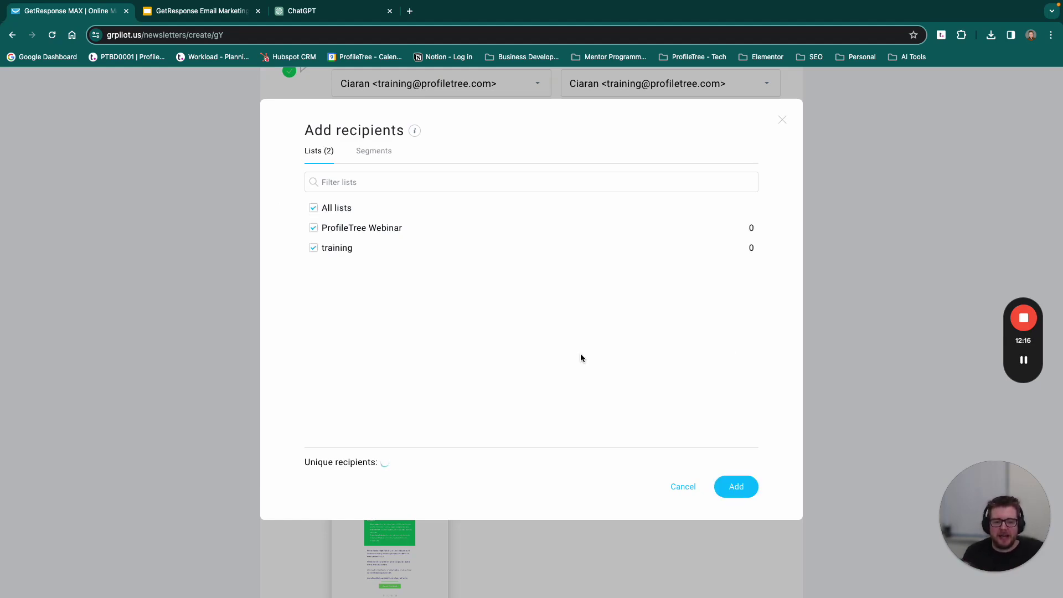
pyautogui.click(736, 486)
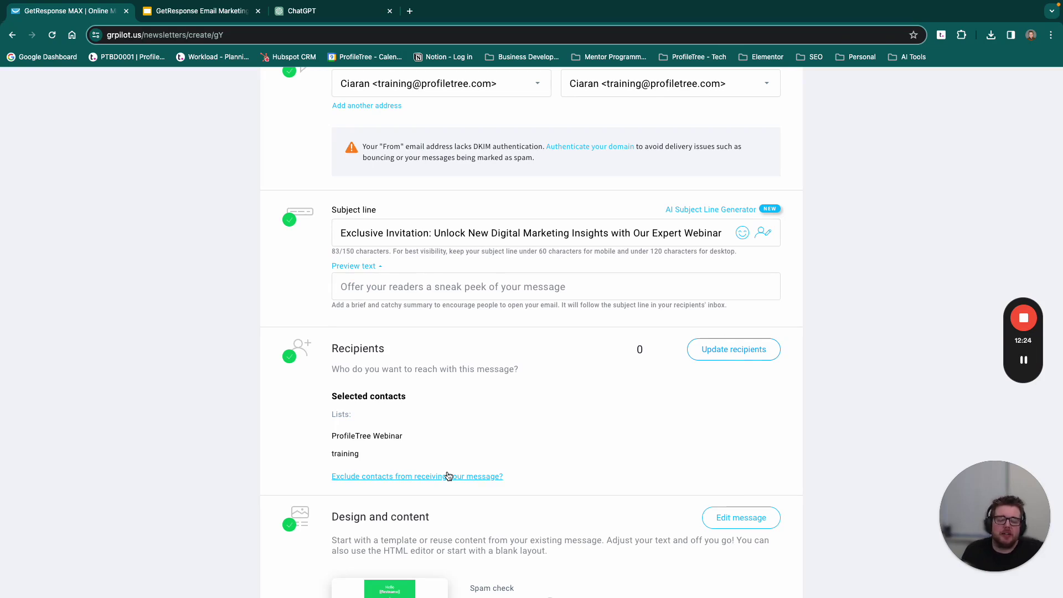
# Step: Scroll to the Tracking section and enable Google Analytics link-click tracking
pyautogui.scroll(-2, 523, 391)
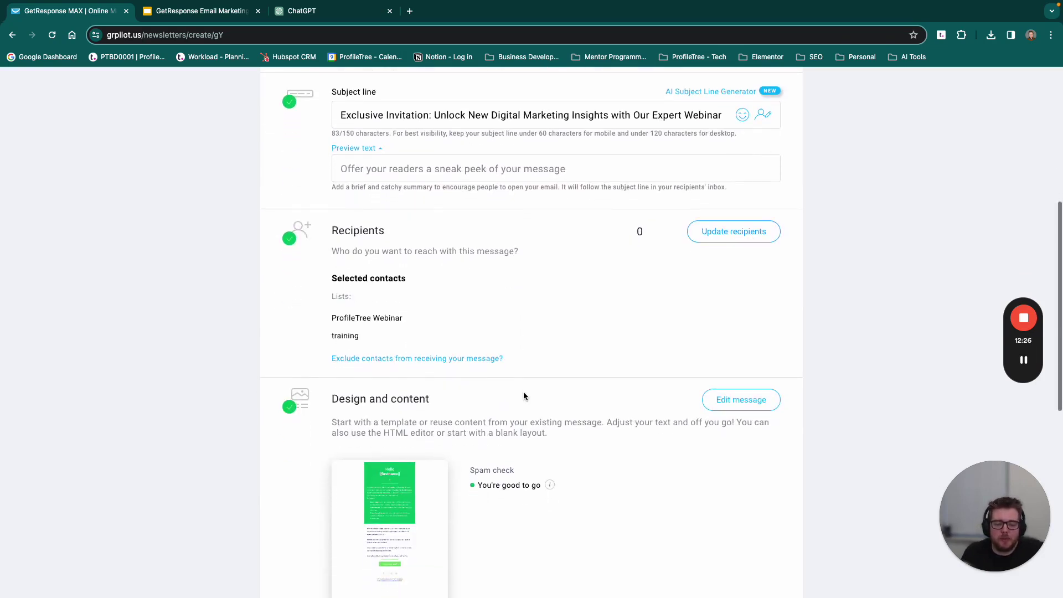
pyautogui.scroll(-4, 523, 392)
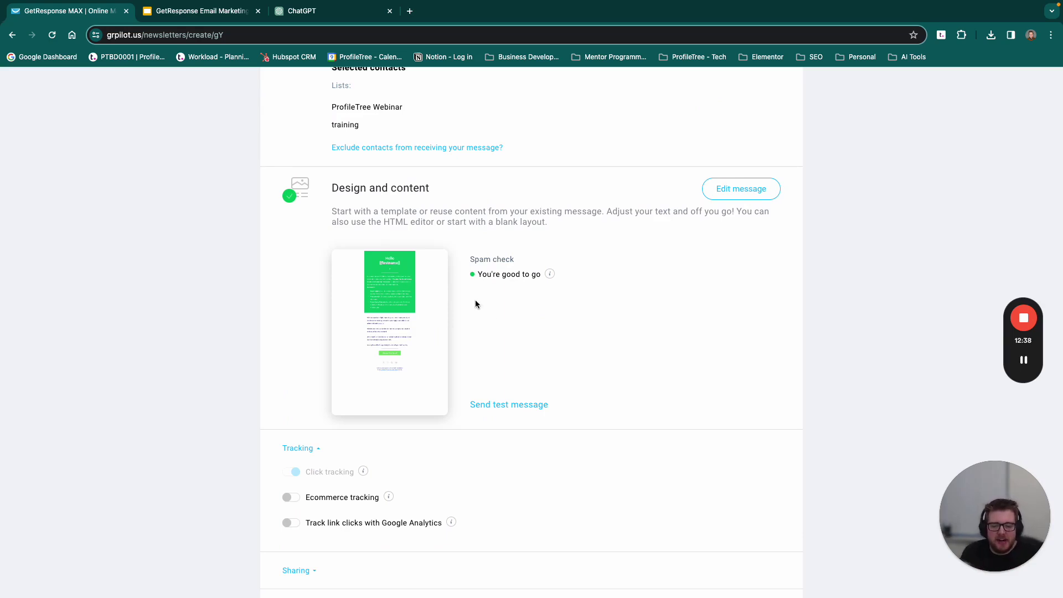
pyautogui.scroll(-5, 475, 304)
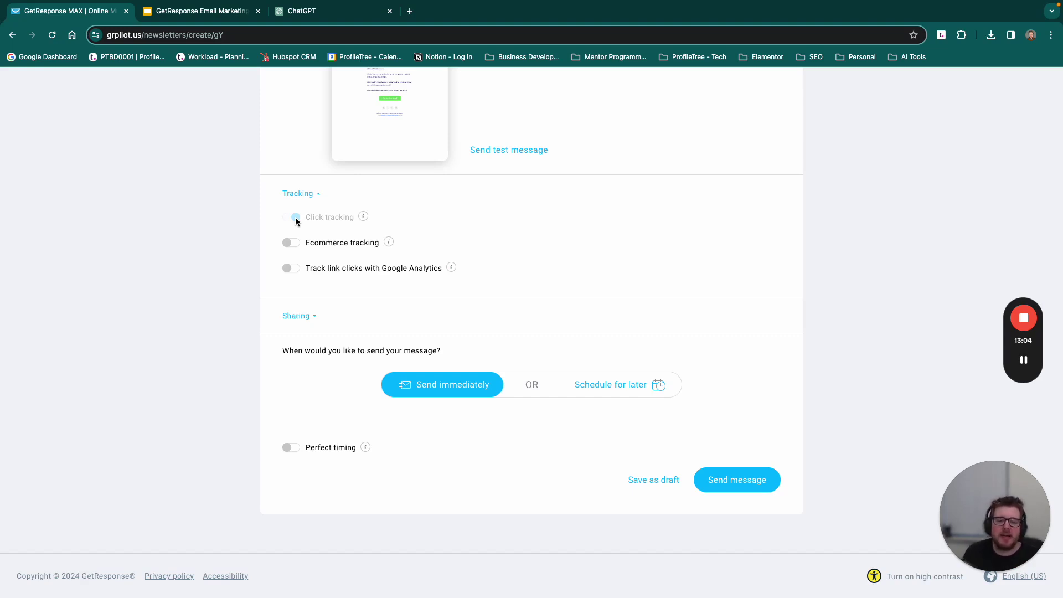
pyautogui.moveTo(389, 245)
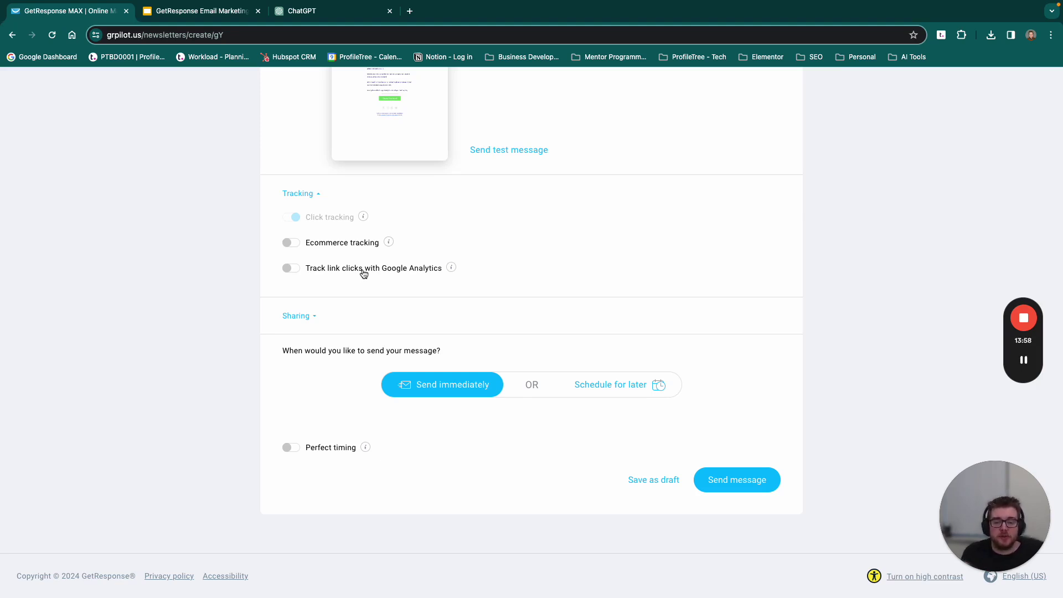
pyautogui.click(294, 271)
pyautogui.moveTo(452, 267)
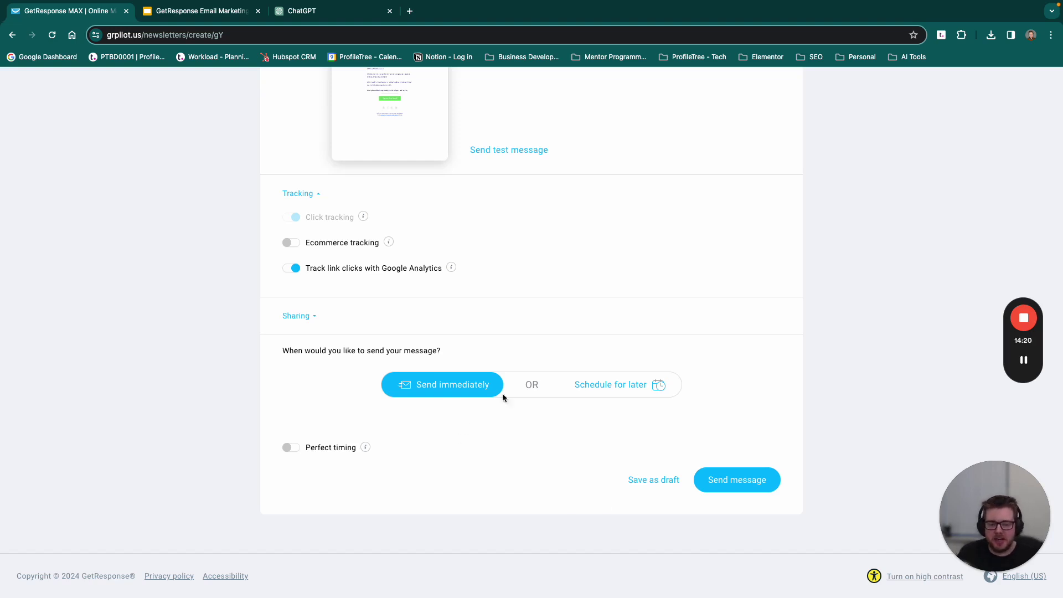
# Step: Look at the Schedule for later options, keep Send immediately, and save the newsletter as a draft
pyautogui.click(583, 385)
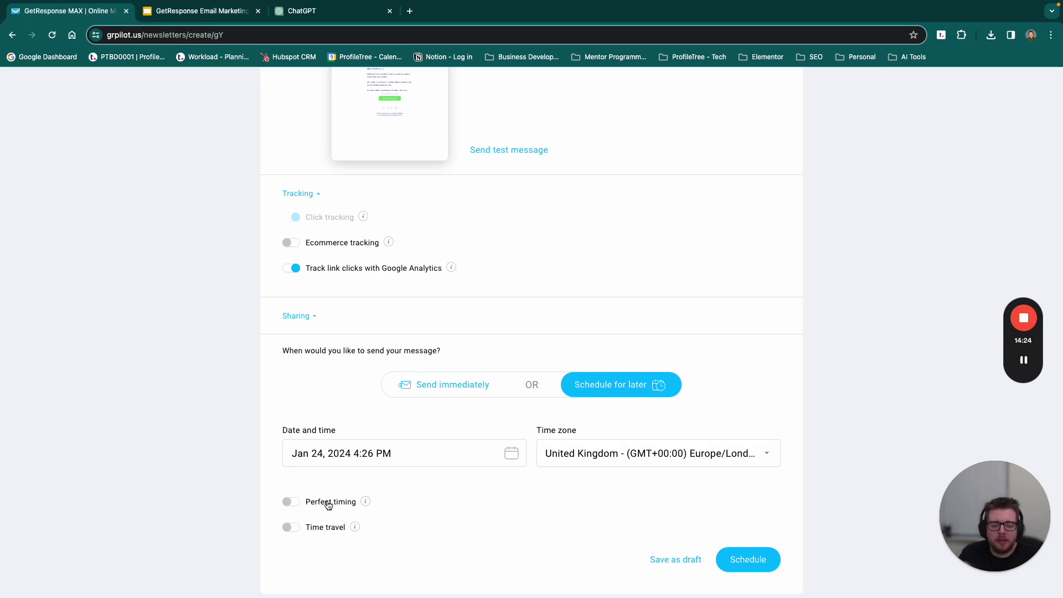
pyautogui.moveTo(365, 504)
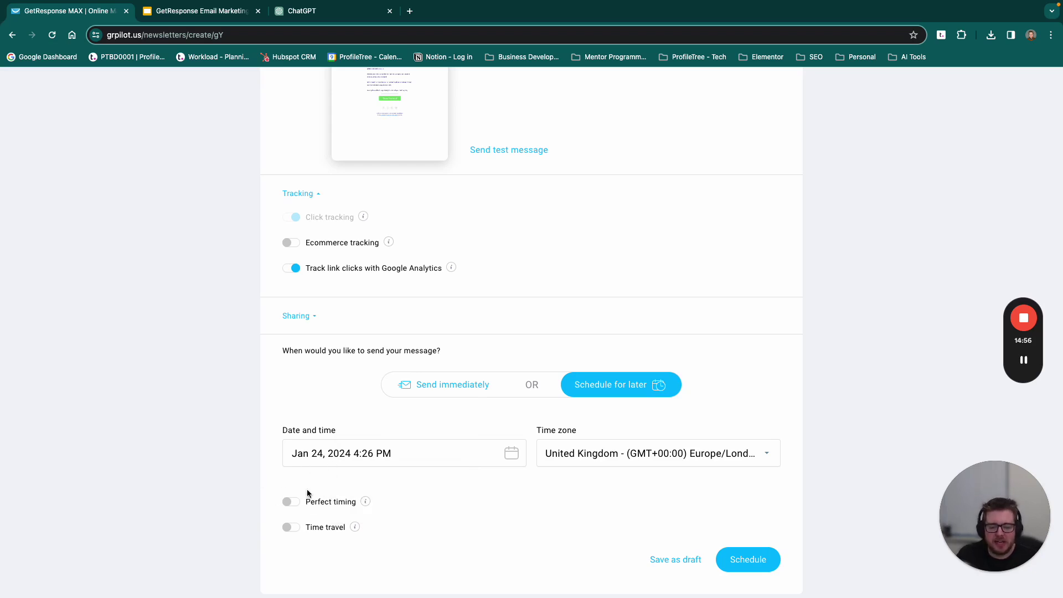
pyautogui.click(454, 392)
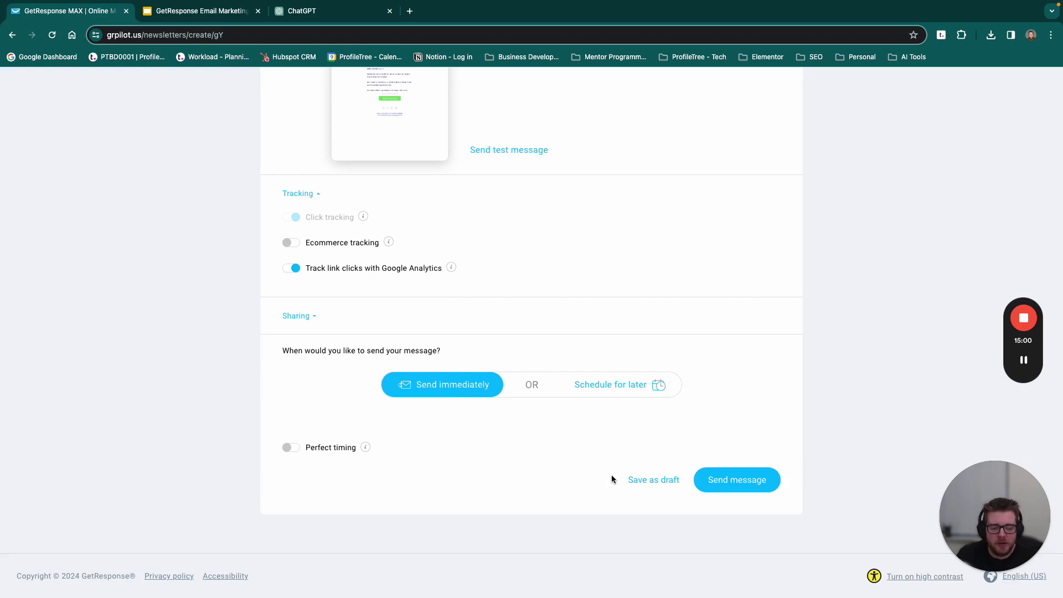
pyautogui.click(646, 480)
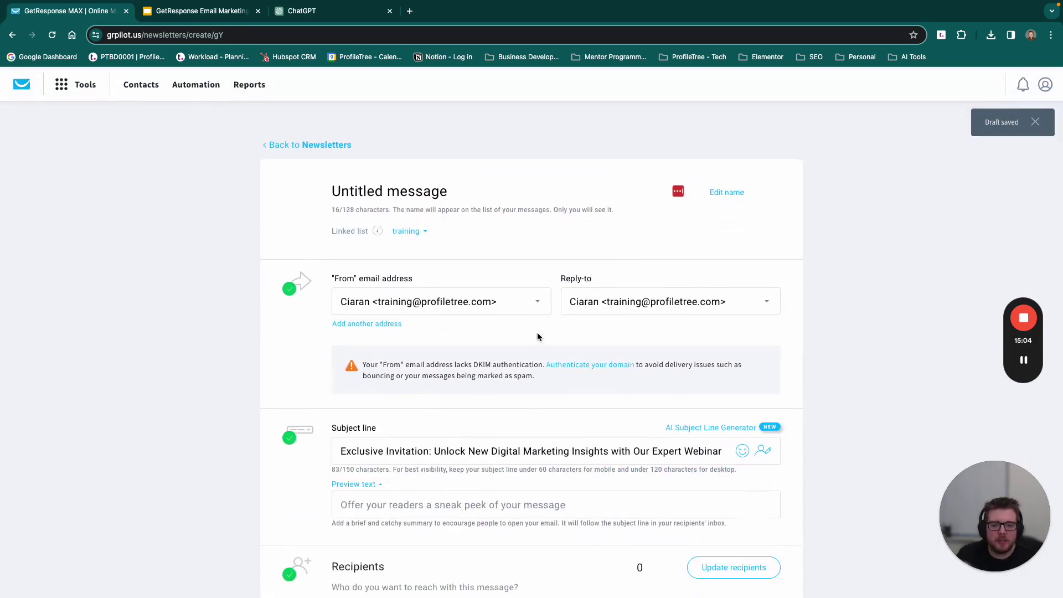
# Step: Return to the Newsletters list, then switch to the ChatGPT tab showing the webinar invitation draft
pyautogui.click(315, 146)
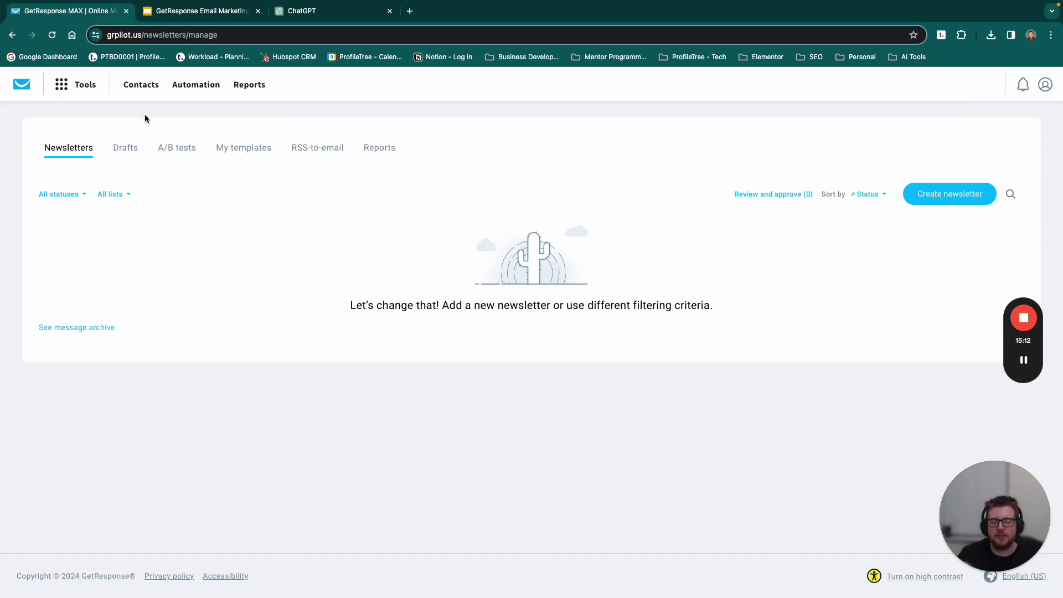
pyautogui.click(318, 12)
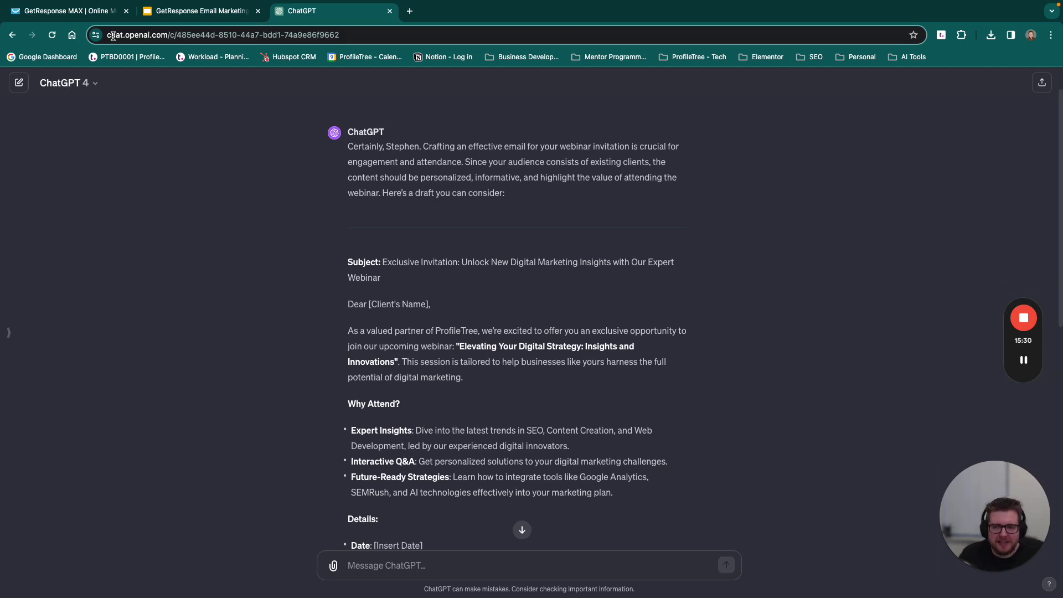
# Step: Go back to the GetResponse MAX tab and bring up the Tools menu
pyautogui.click(83, 12)
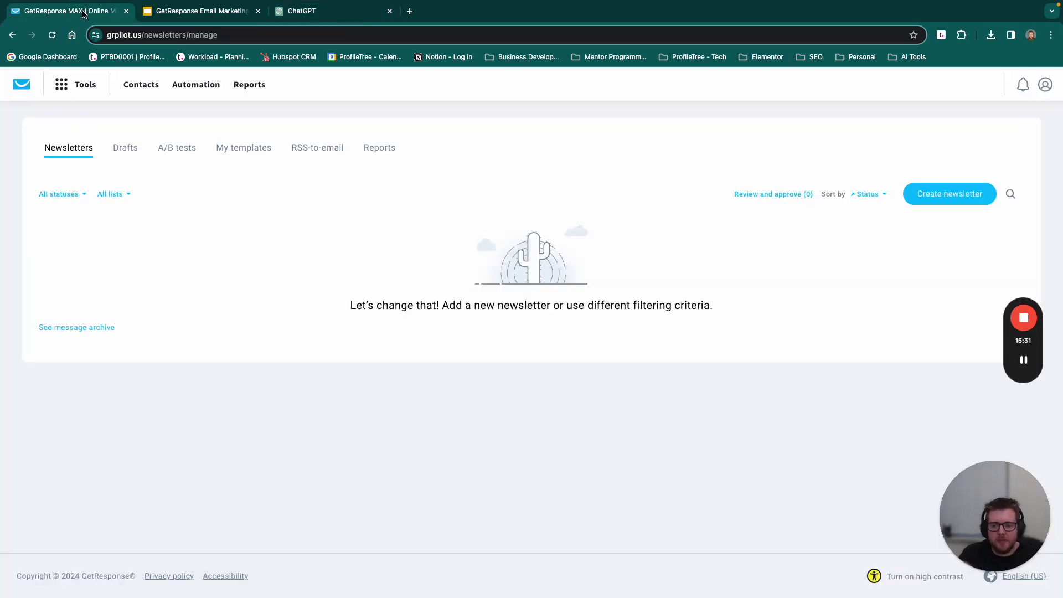
pyautogui.click(67, 86)
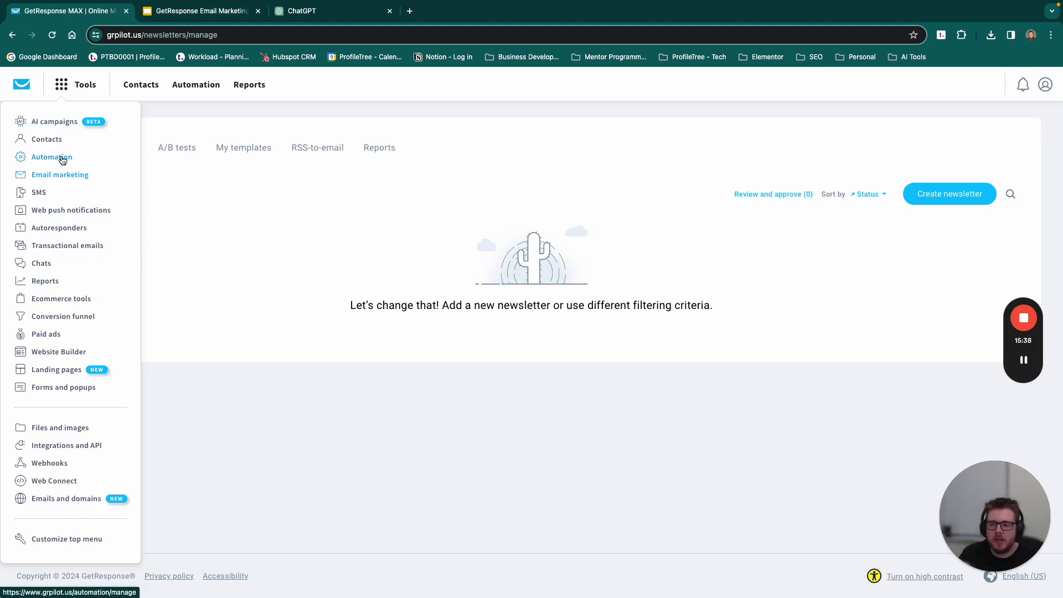
# Step: Start a new campaign from the AI campaigns page, ready to enter the campaign name
pyautogui.click(67, 121)
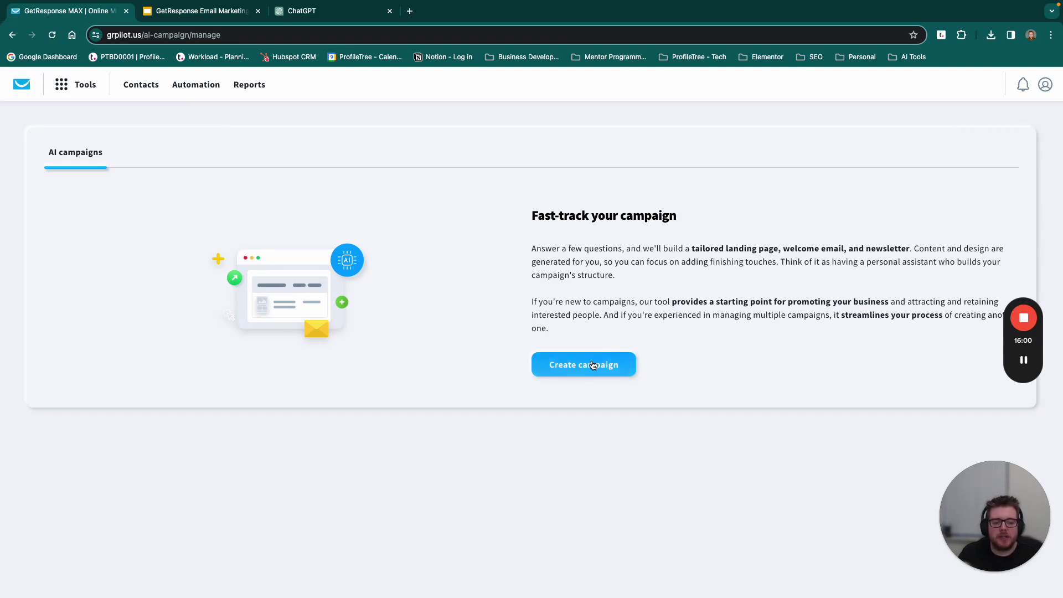
pyautogui.click(592, 365)
pyautogui.click(448, 222)
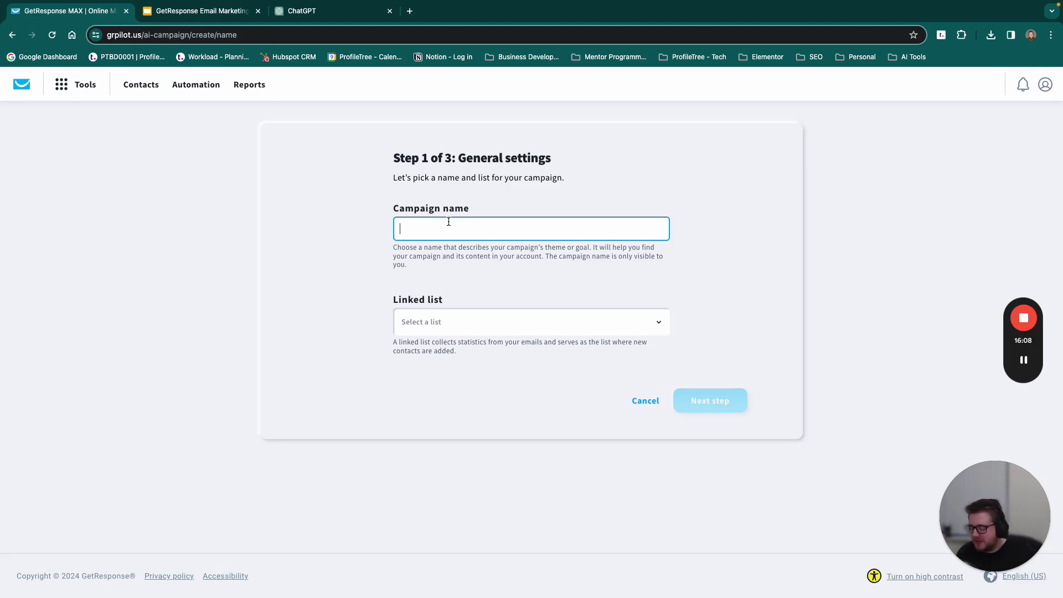
# Step: Name the campaign 'Digital Webinar 2024', link it to the ProfileTree Webinar list, and continue to step 2
pyautogui.write('Digi')
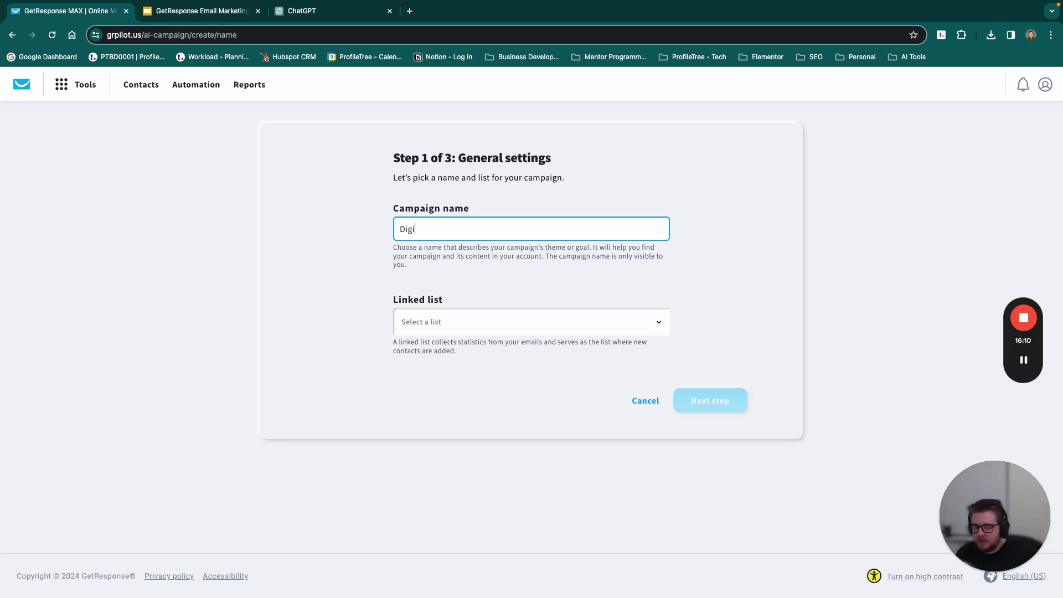
pyautogui.write('tal Webinar 2024')
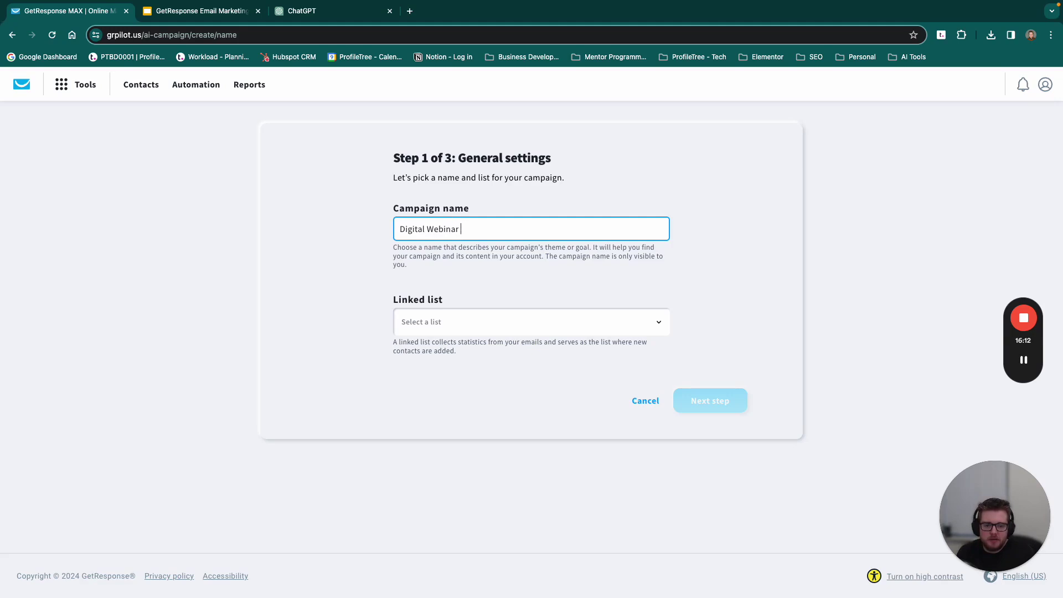
pyautogui.click(466, 328)
pyautogui.click(438, 375)
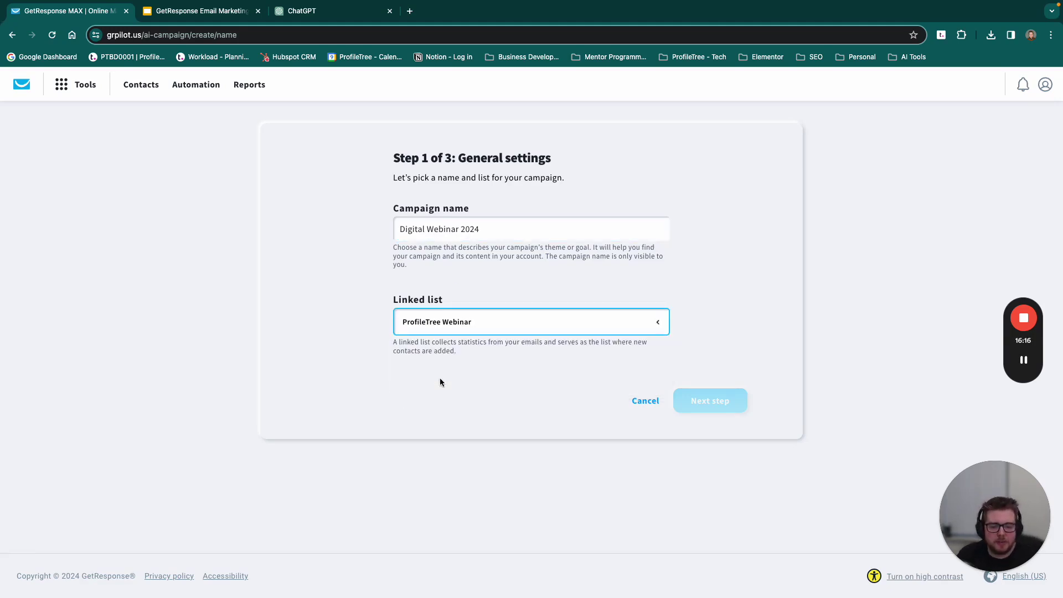
pyautogui.click(705, 397)
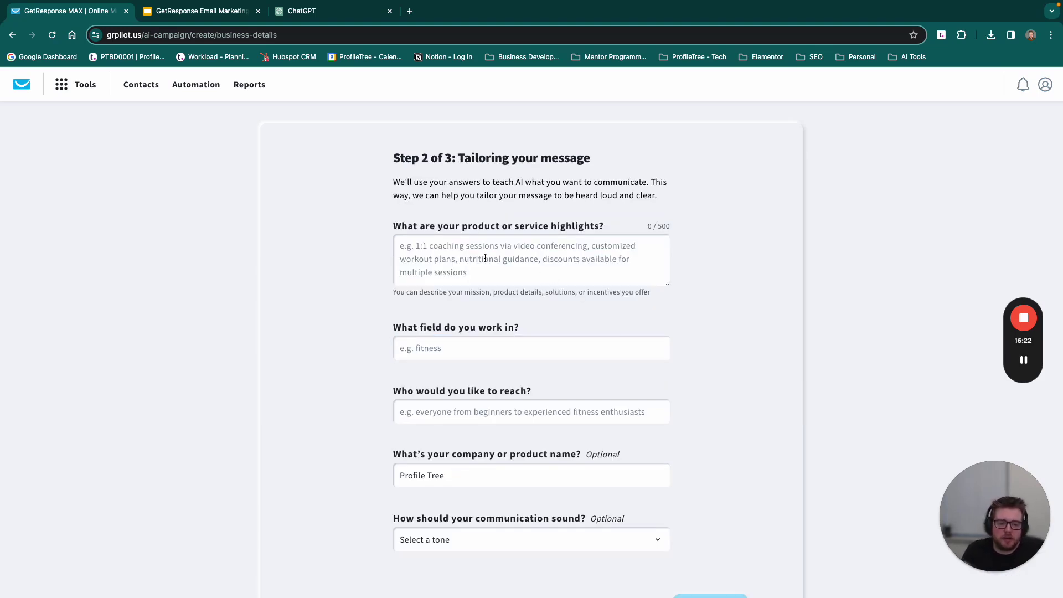
# Step: Ask ChatGPT for a list of services a digital agency could promote in the webinar, then return to GetResponse
pyautogui.click(309, 14)
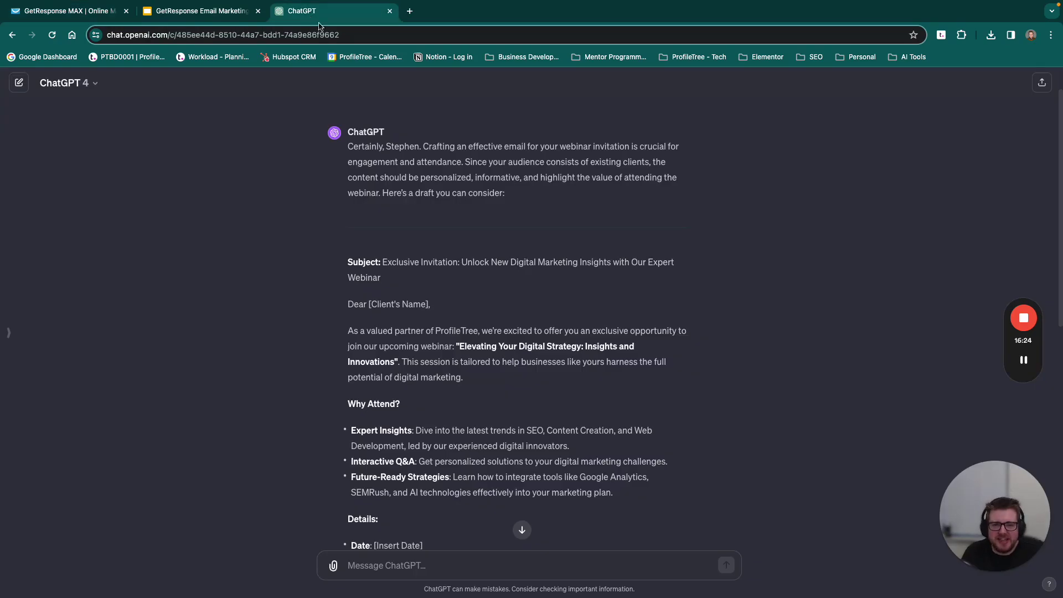
pyautogui.scroll(-7, 448, 473)
pyautogui.click(399, 559)
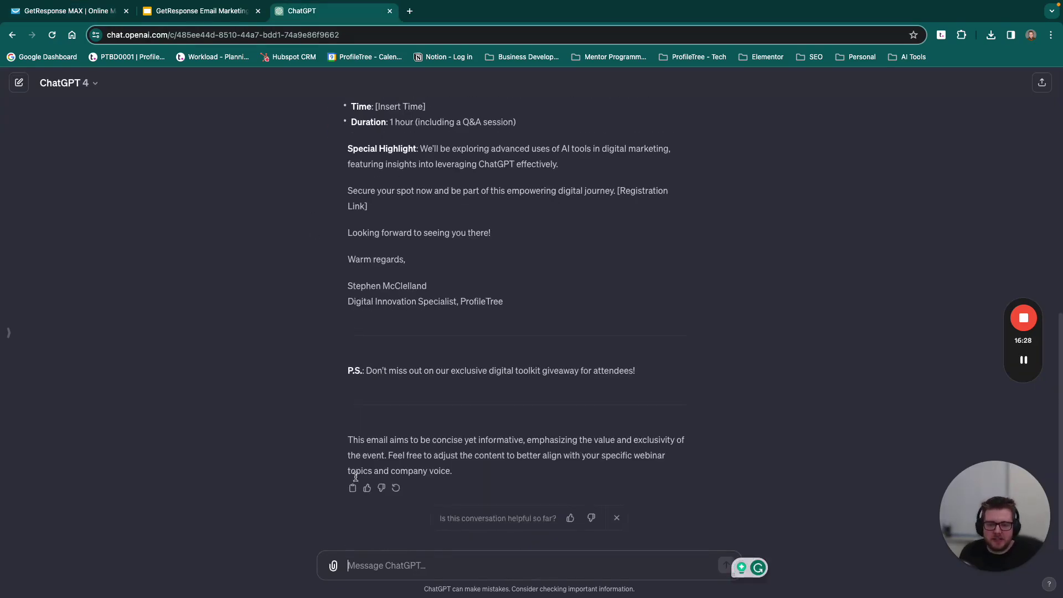
pyautogui.write('Can yo')
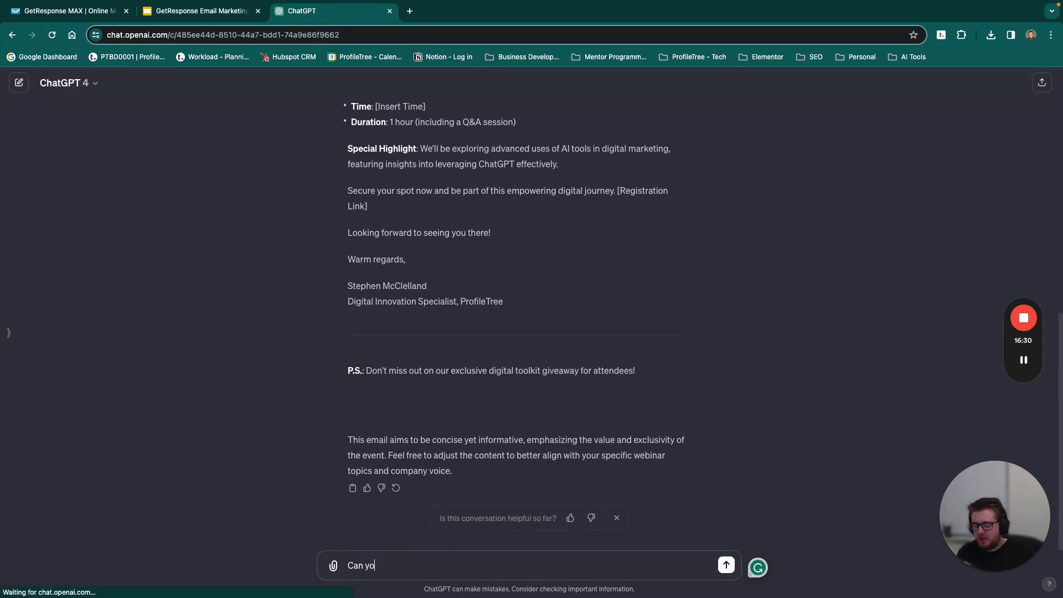
pyautogui.write('u give me a list of ')
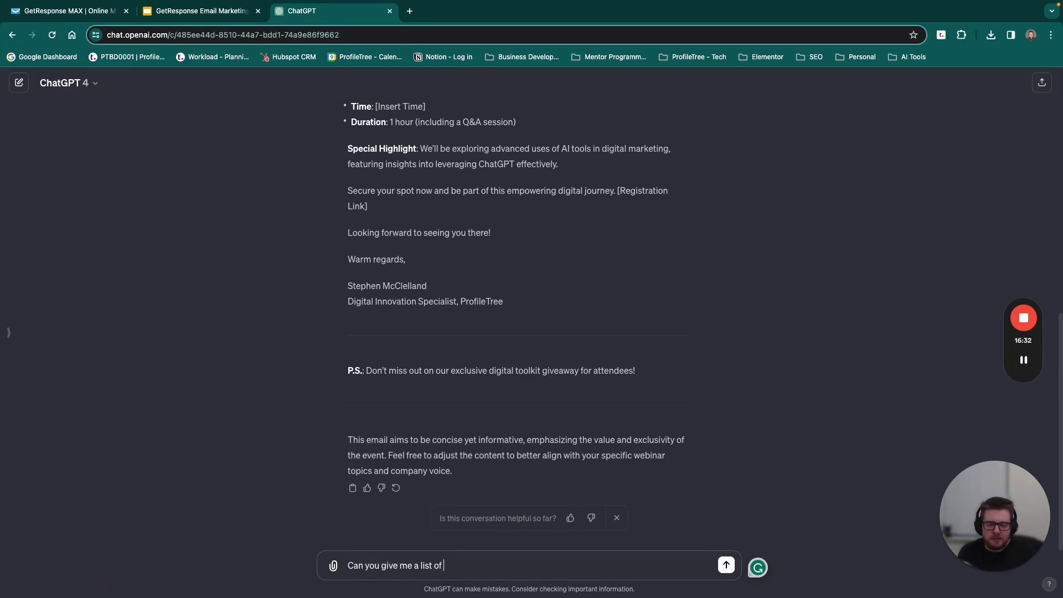
pyautogui.write('Services to promote in the webinar as a')
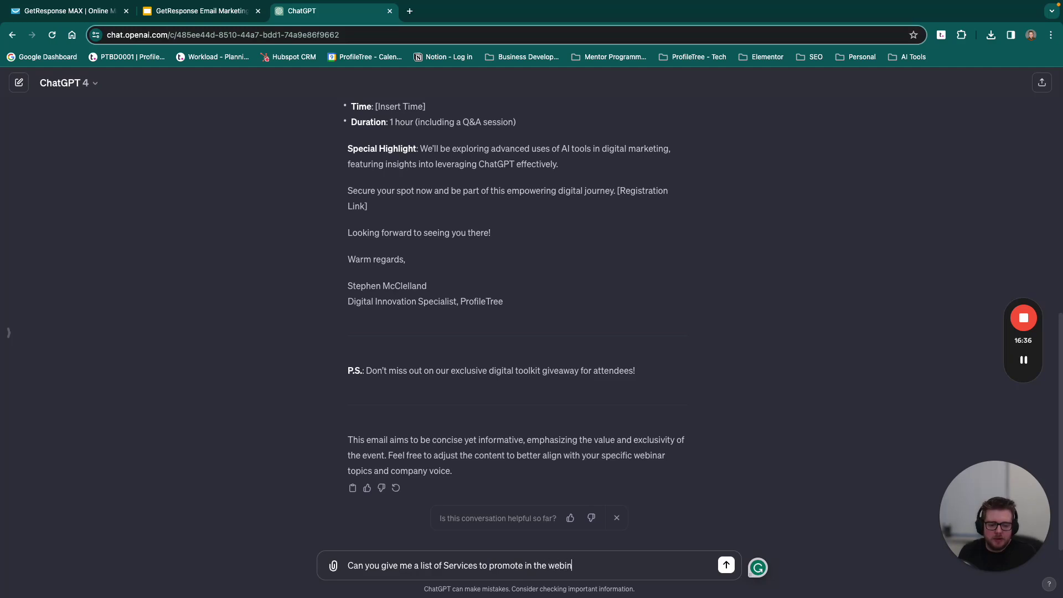
pyautogui.write('igital agency')
pyautogui.press('Return')
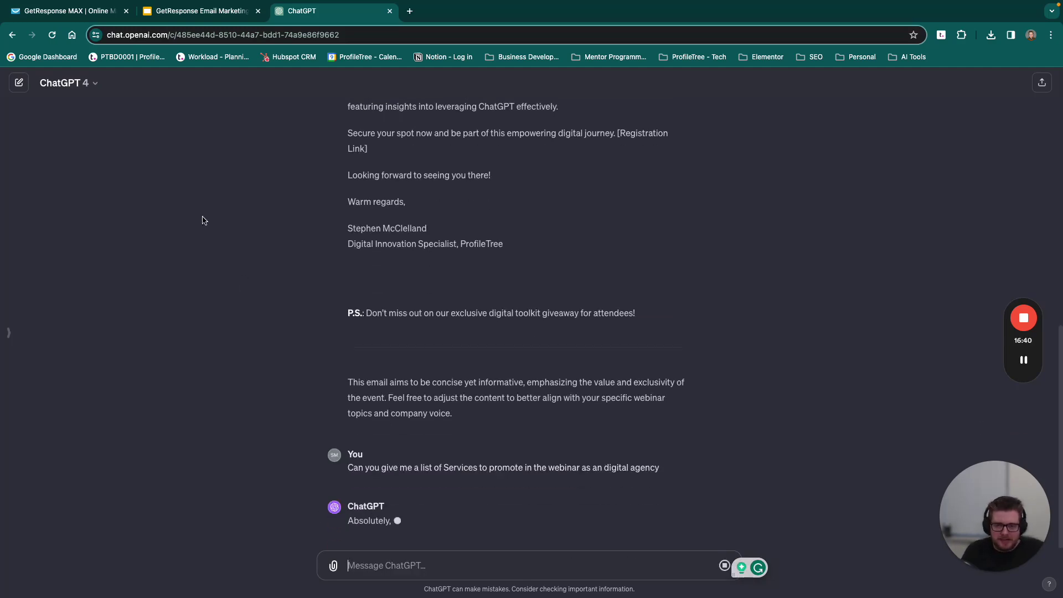
pyautogui.click(189, 14)
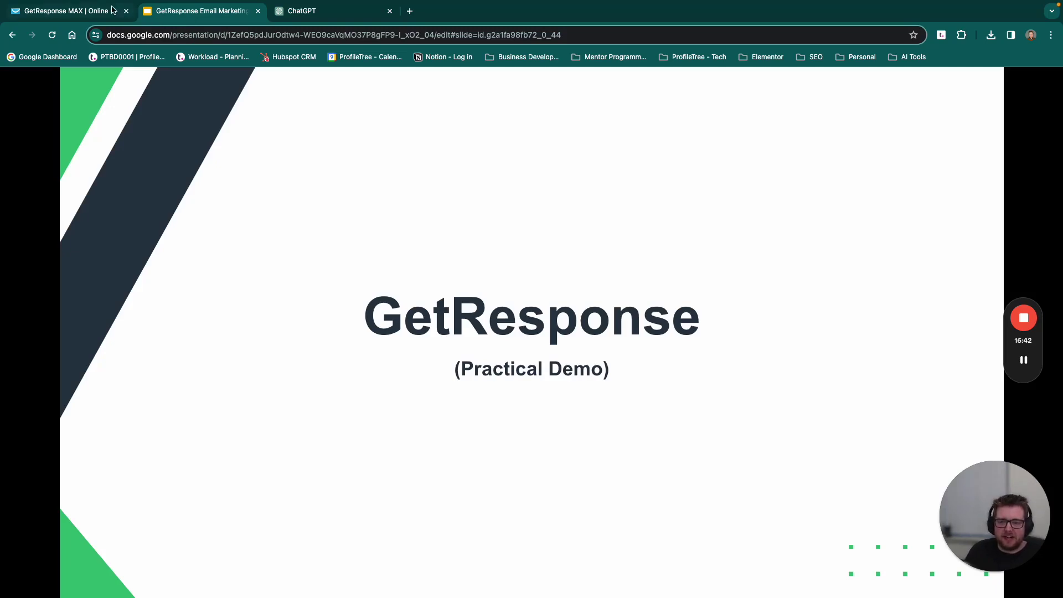
pyautogui.click(103, 11)
# Step: Begin the highlights with 'a webinar series across various days. This will promote key aspects of digital marketing including'
pyautogui.click(468, 264)
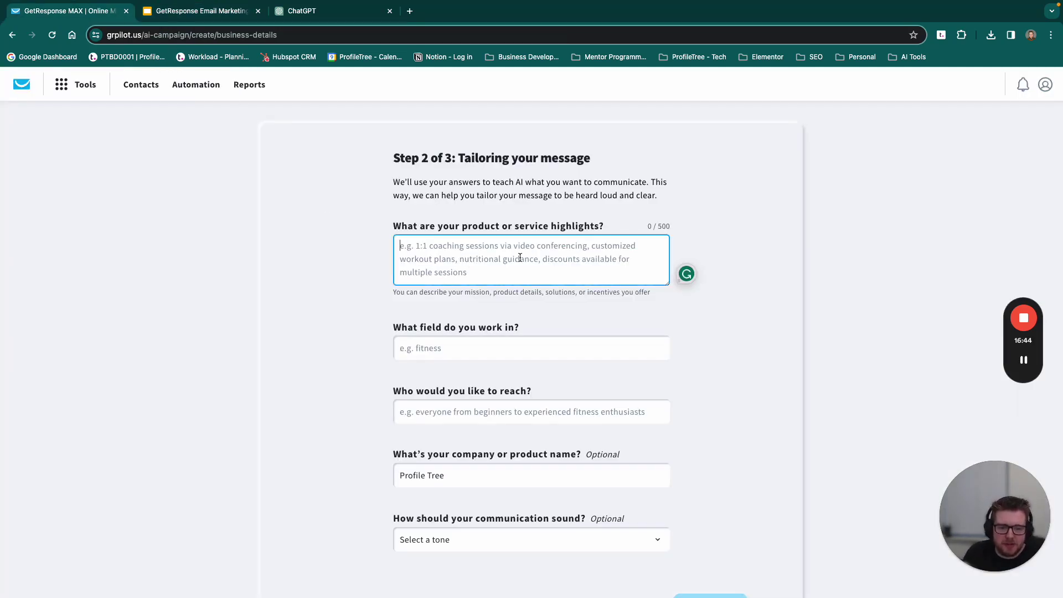
pyautogui.click(342, 12)
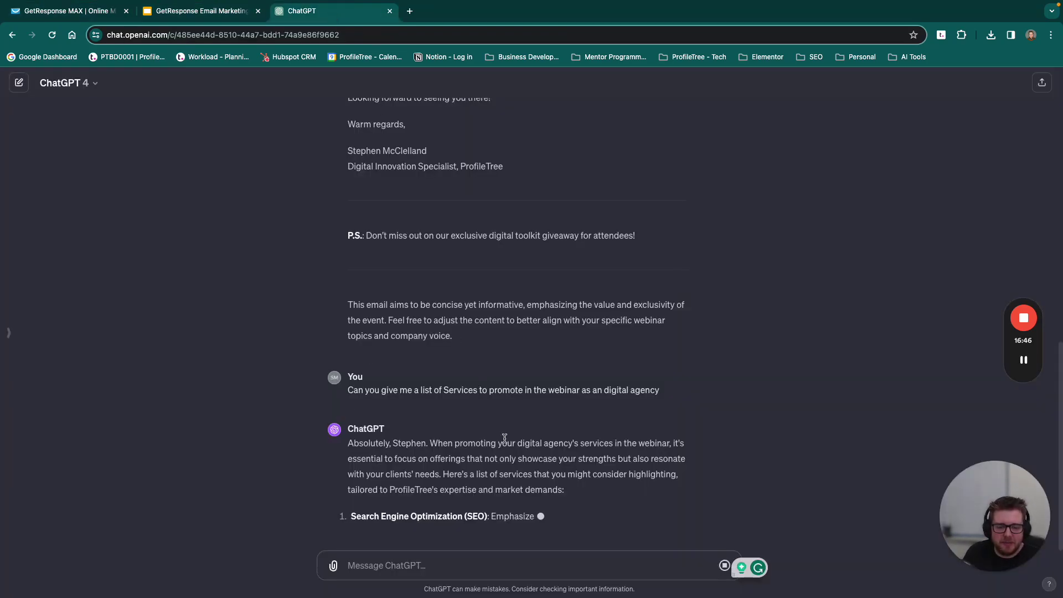
pyautogui.click(77, 12)
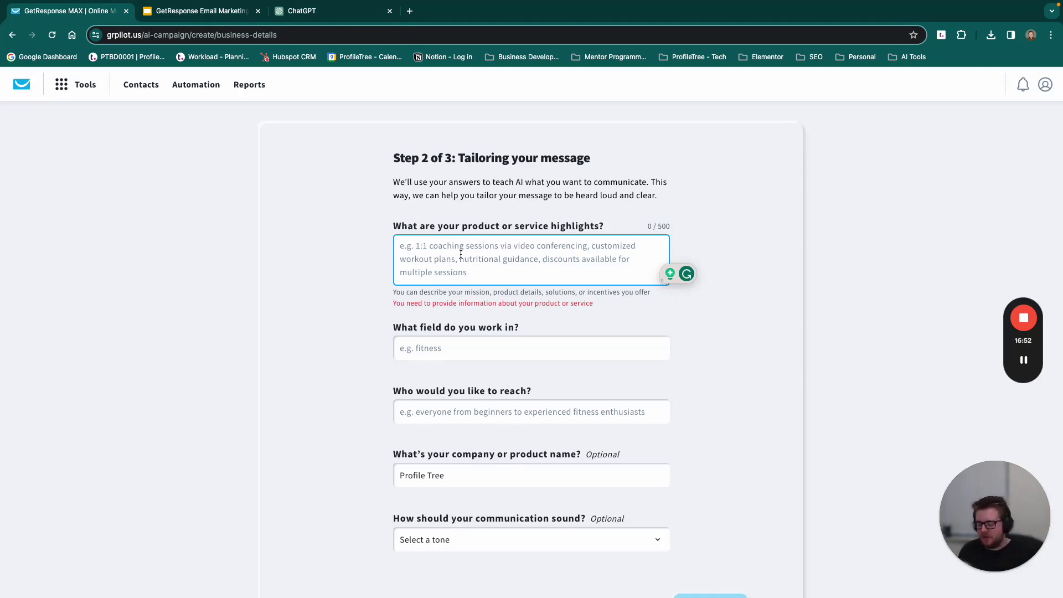
pyautogui.write('a webinar')
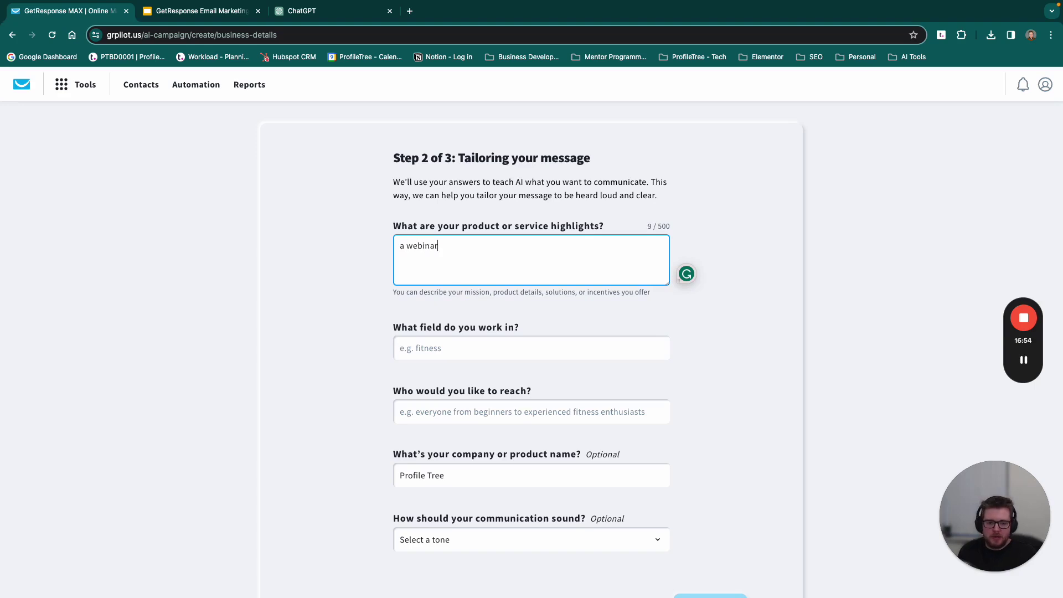
pyautogui.write(' series ')
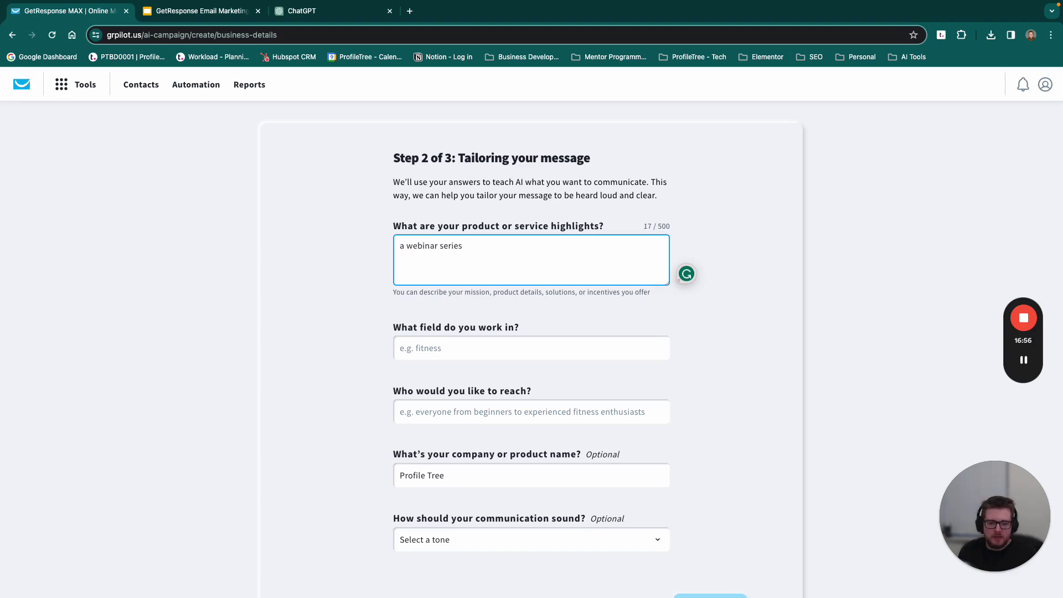
pyautogui.write('across vari')
pyautogui.write('ous days. Th')
pyautogui.write('is will ')
pyautogui.write('promote')
pyautogui.press('BackSpace')
pyautogui.press('BackSpace')
pyautogui.press('BackSpace')
pyautogui.write('t')
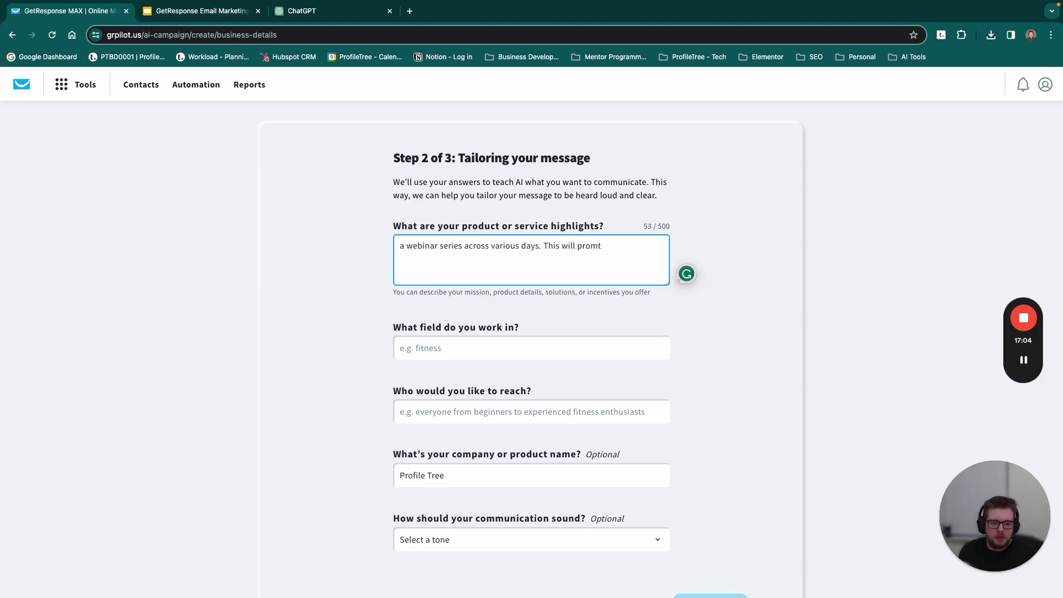
pyautogui.press('BackSpace')
pyautogui.write('ote key aspects ')
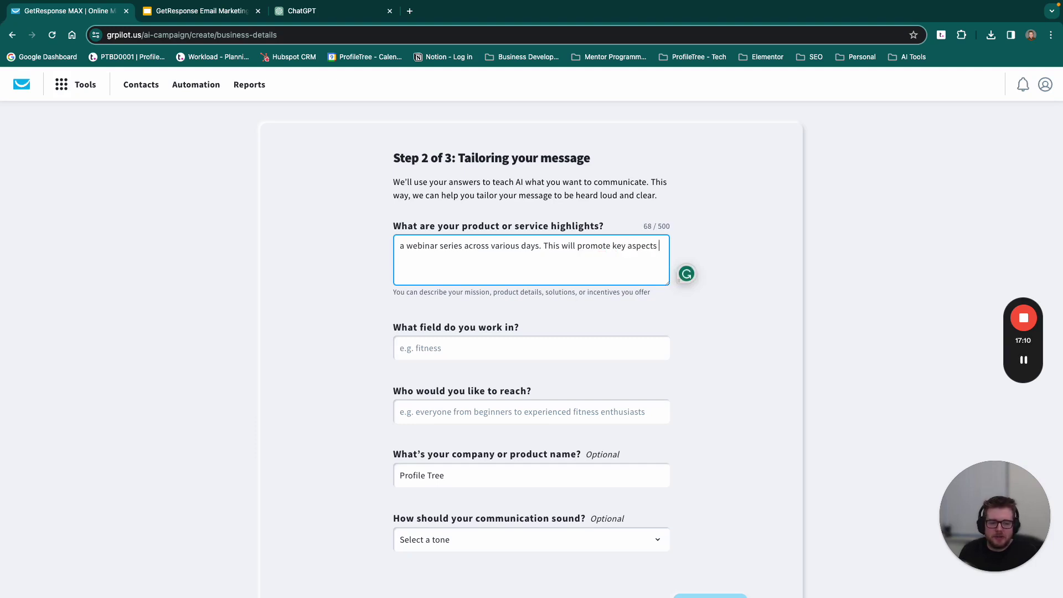
pyautogui.write('of ')
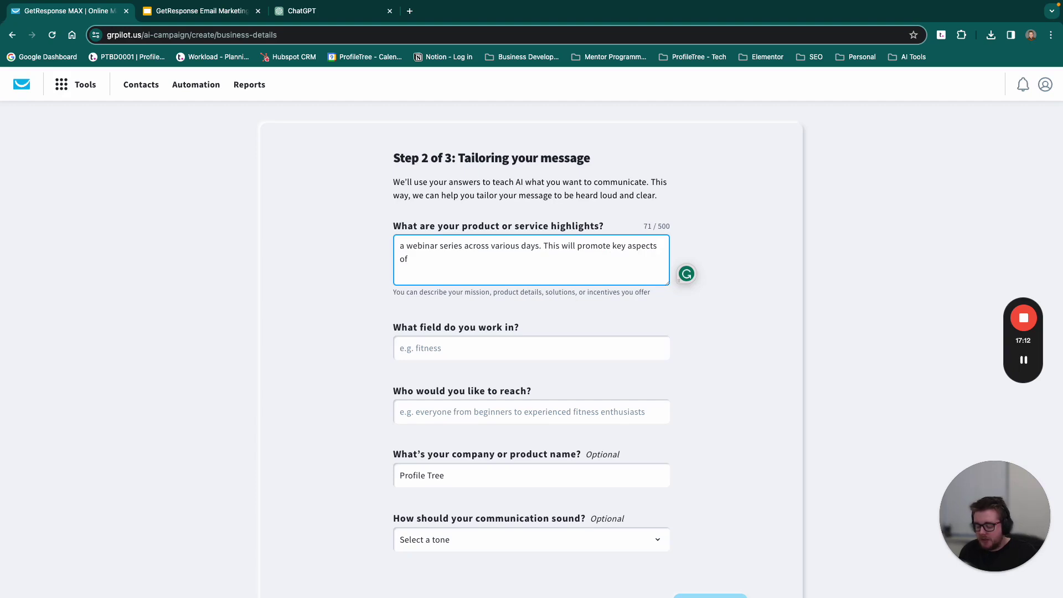
pyautogui.write('digital mar')
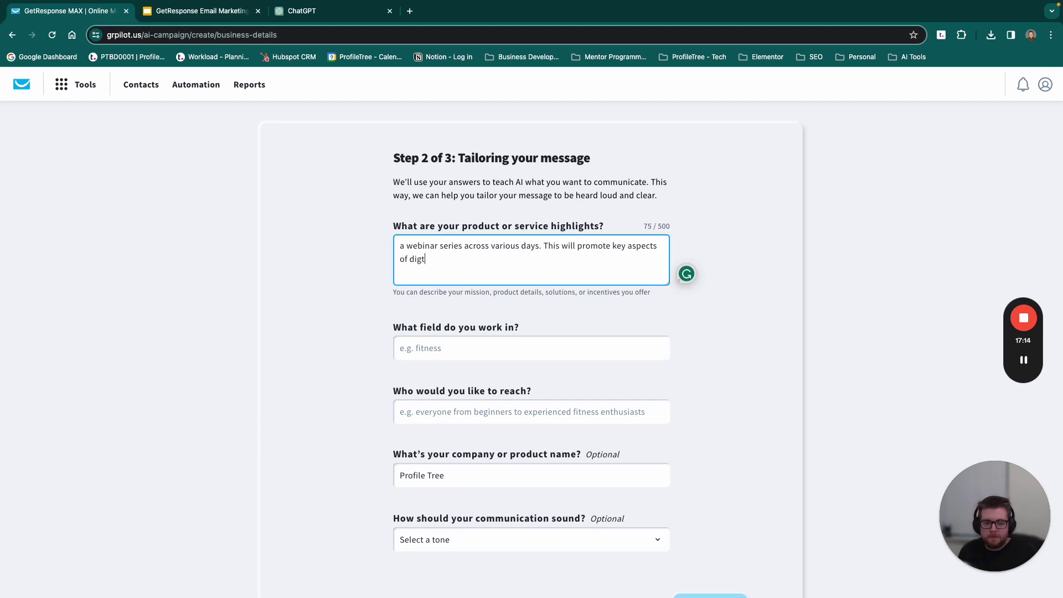
pyautogui.write('keting including:')
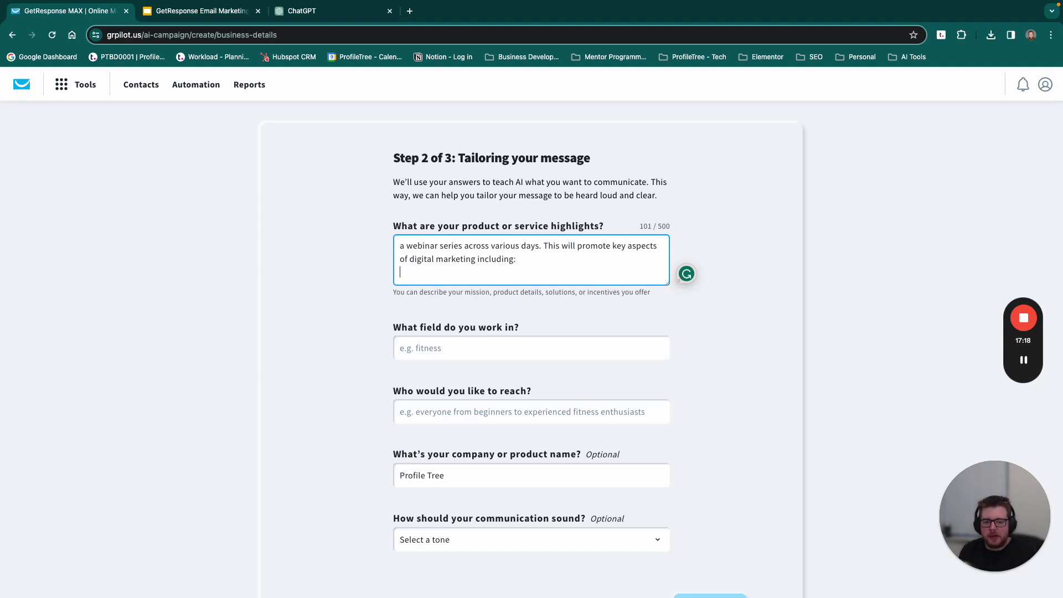
# Step: Add dash-prefixed lines: SEO, Content Marketing, Website Design, Development, Email Marketing, Video Marketing
pyautogui.press('Return')
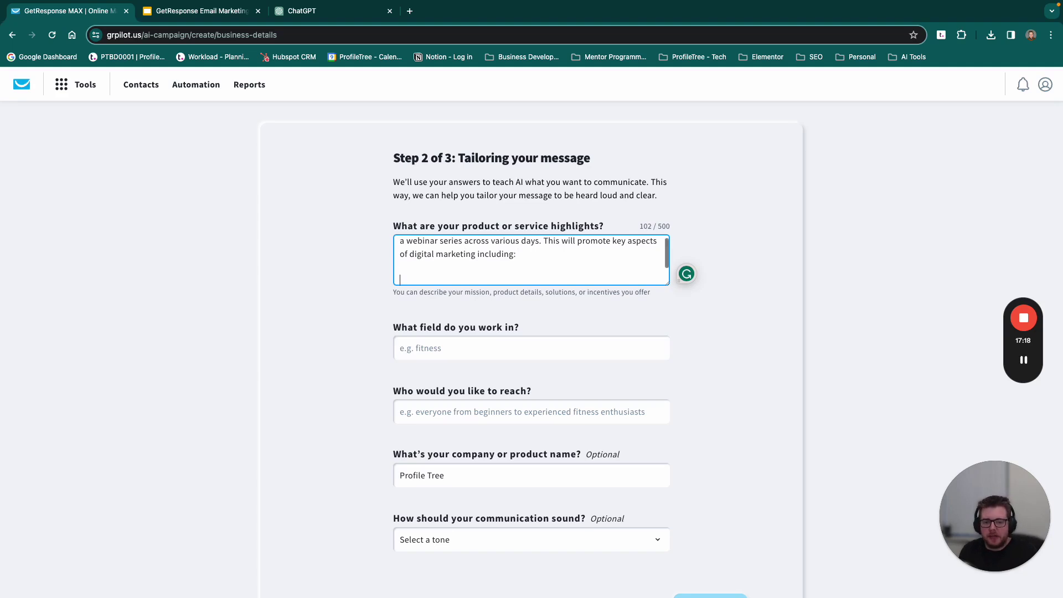
pyautogui.write('- SEO')
pyautogui.press('Return')
pyautogui.write('- Content Marketing')
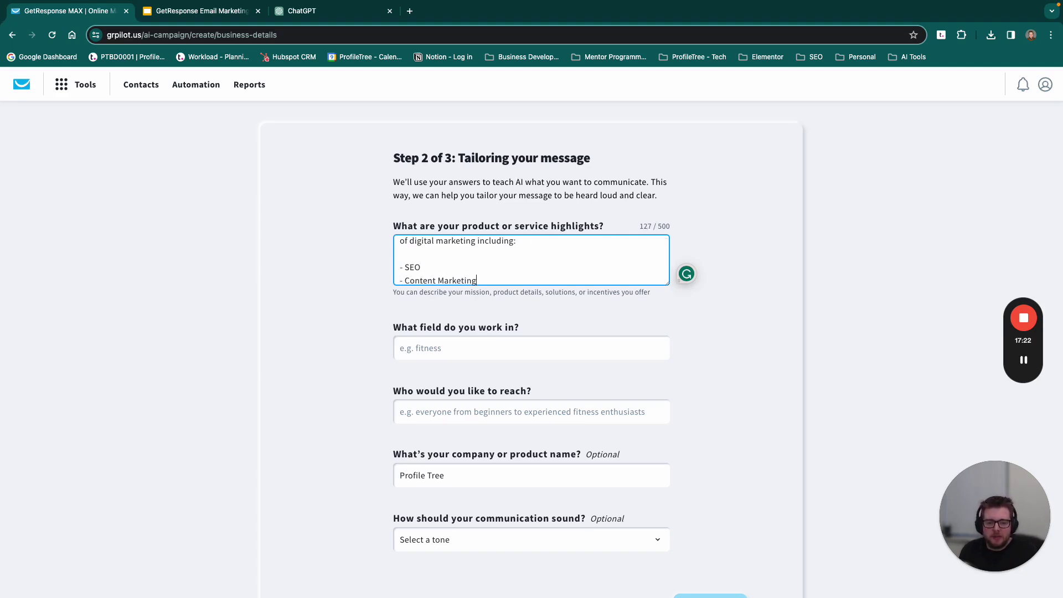
pyautogui.press('Return')
pyautogui.write('- Website Design')
pyautogui.press('Return')
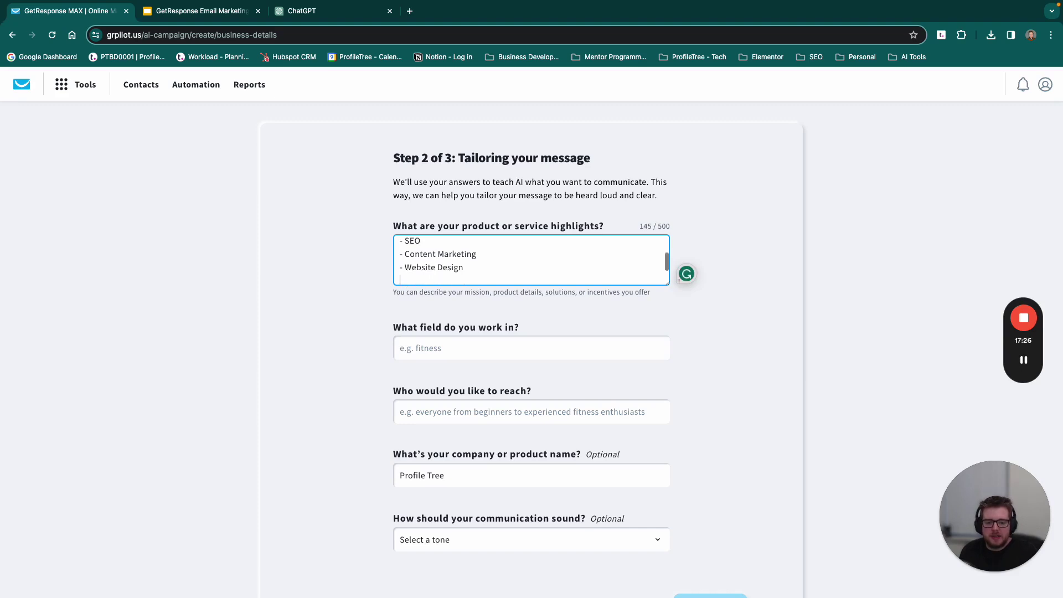
pyautogui.write('- Development')
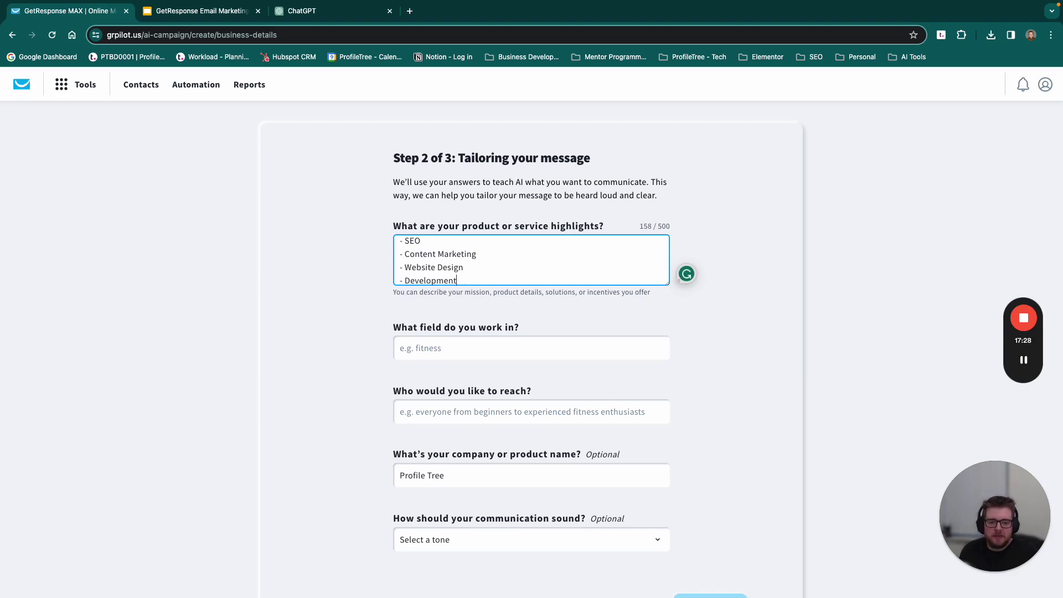
pyautogui.press('Return')
pyautogui.write('- Email Mar')
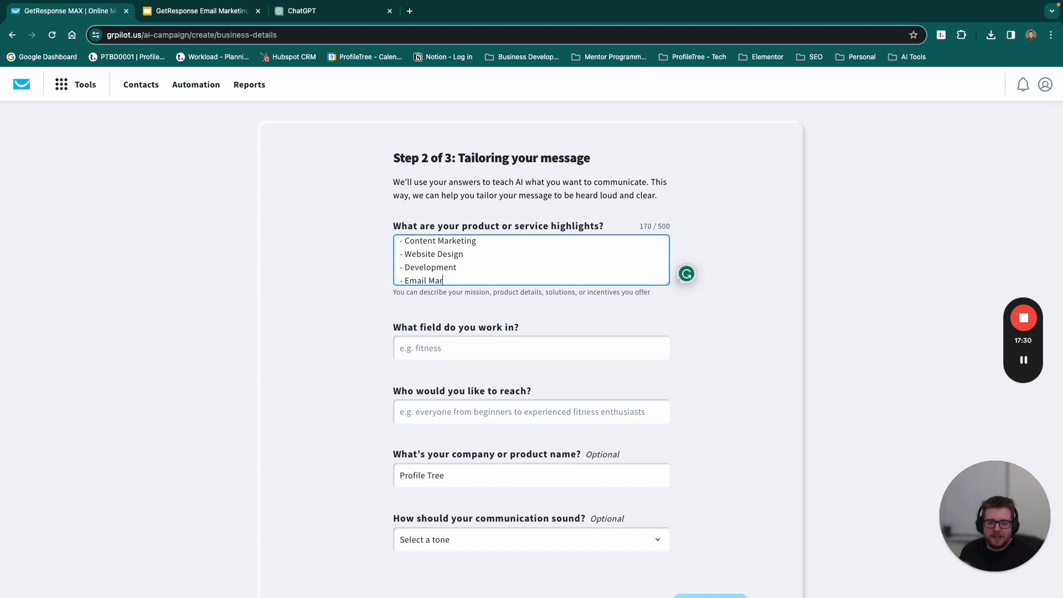
pyautogui.write('keting')
pyautogui.press('Return')
pyautogui.write('- ')
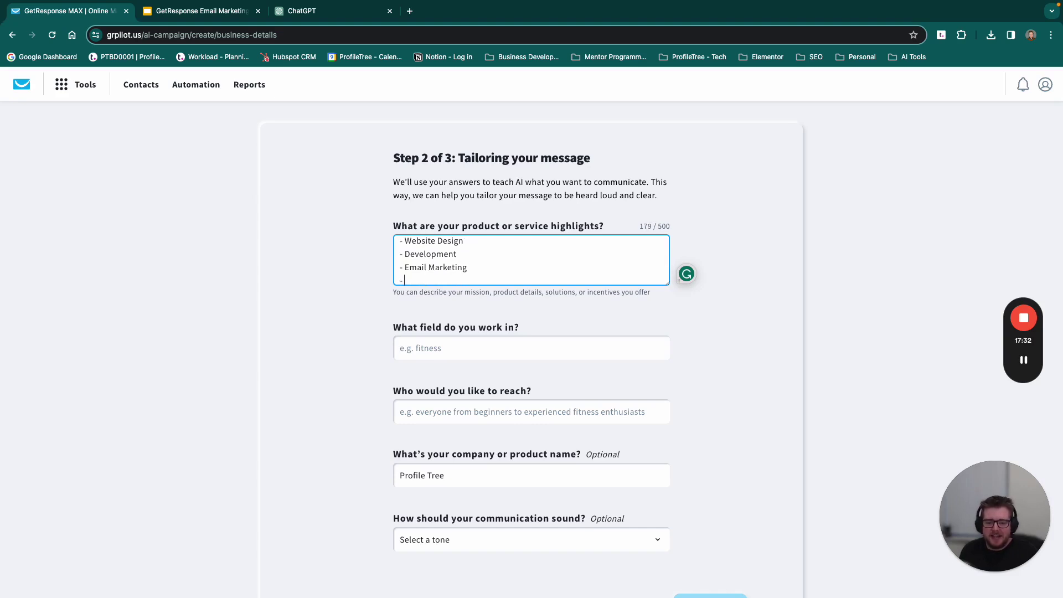
pyautogui.write('Video Marketing')
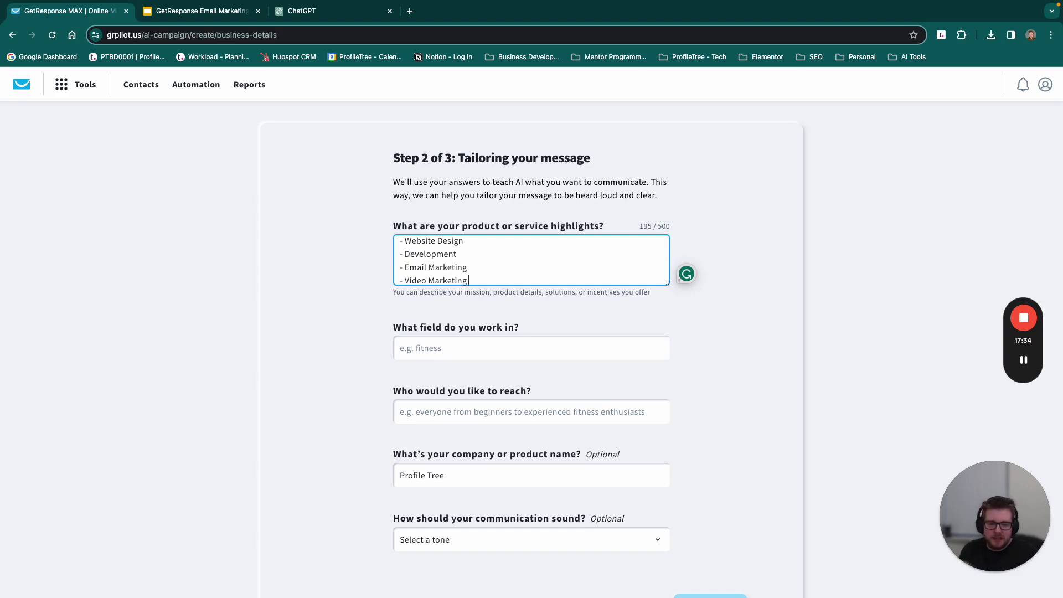
pyautogui.click(466, 349)
# Step: Set the field of work to Marketing agency
pyautogui.write('Digital MArketi')
pyautogui.press('BackSpace')
pyautogui.press('BackSpace')
pyautogui.press('BackSpace')
pyautogui.press('BackSpace')
pyautogui.press('BackSpace')
pyautogui.press('BackSpace')
pyautogui.write('arketing Agency')
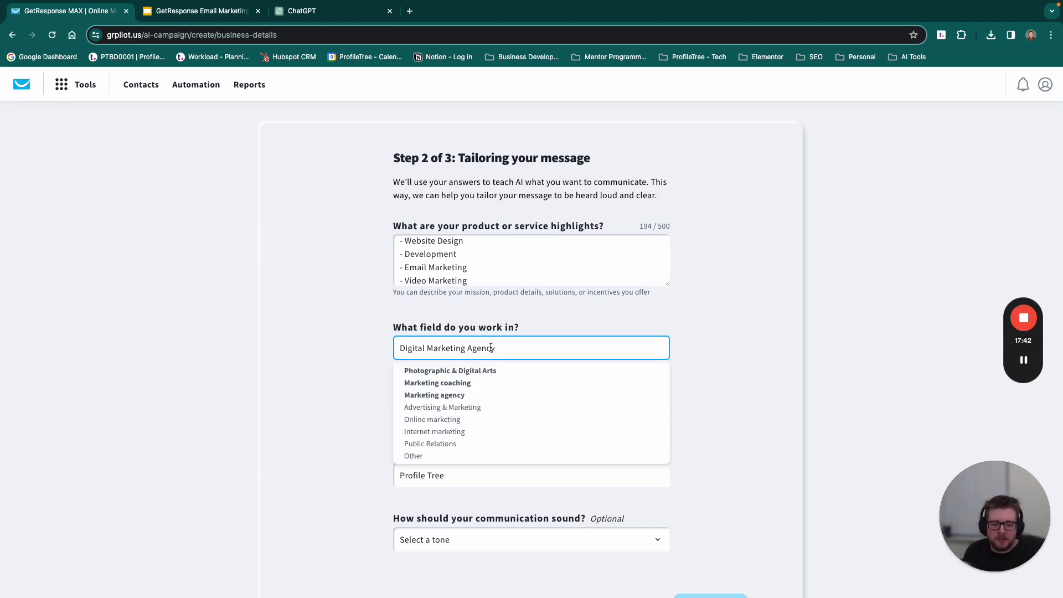
pyautogui.click(461, 396)
# Step: Set the target audience to New Business Owners, Freelancers and Digital Marketers
pyautogui.click(461, 412)
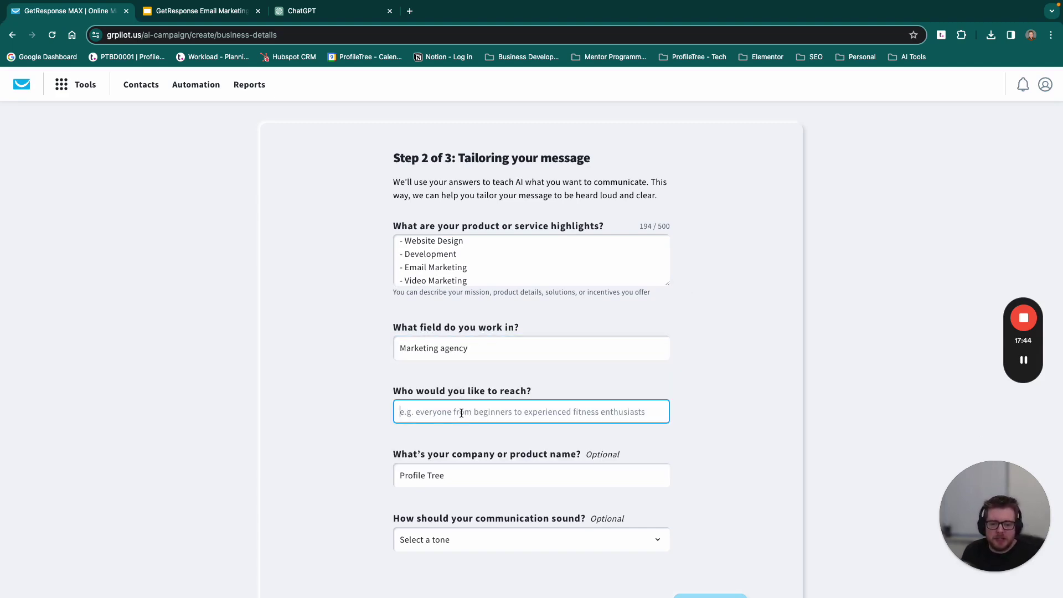
pyautogui.write('New Business Owners, Freelancersand')
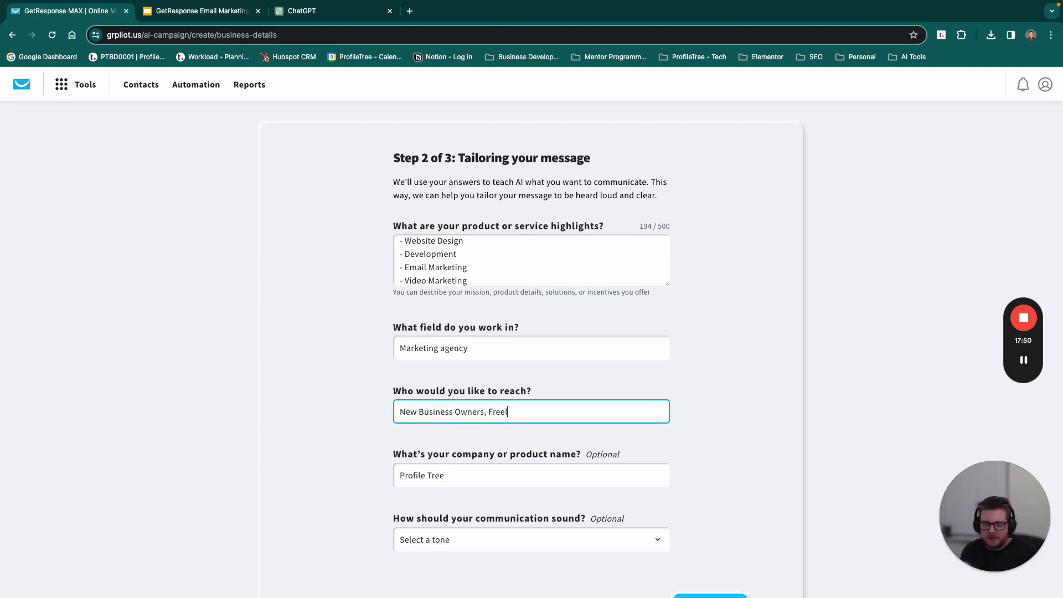
pyautogui.press('BackSpace')
pyautogui.press('BackSpace')
pyautogui.press('BackSpace')
pyautogui.press('BackSpace')
pyautogui.write('and Digigtal')
pyautogui.press('BackSpace')
pyautogui.press('BackSpace')
pyautogui.write('tal Marketers')
# Step: Remove the space from the company name, choose the Informative tone, and advance to step 3
pyautogui.click(452, 472)
pyautogui.press('BackSpace')
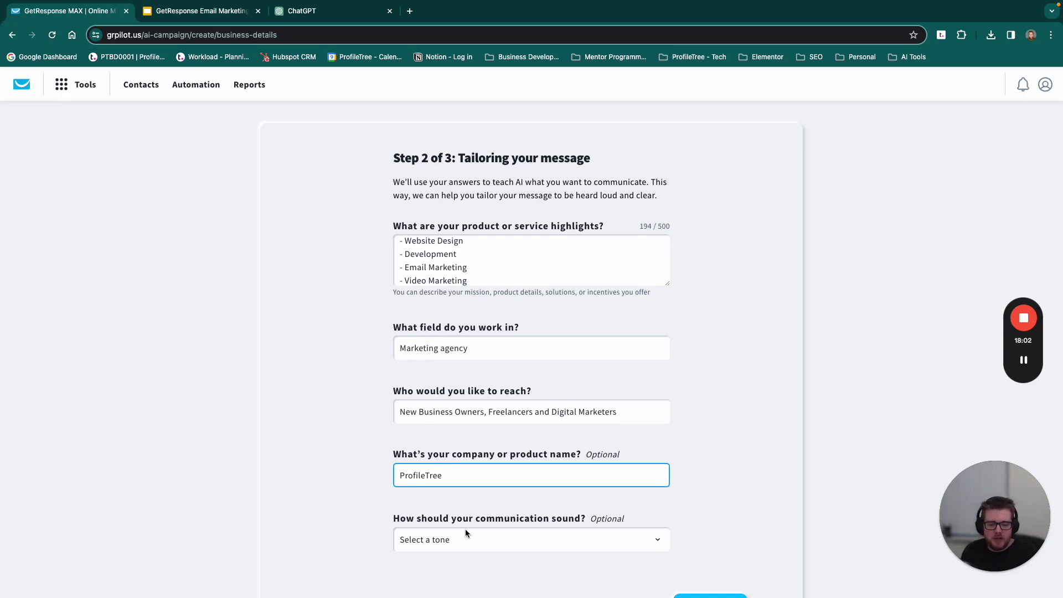
pyautogui.click(465, 536)
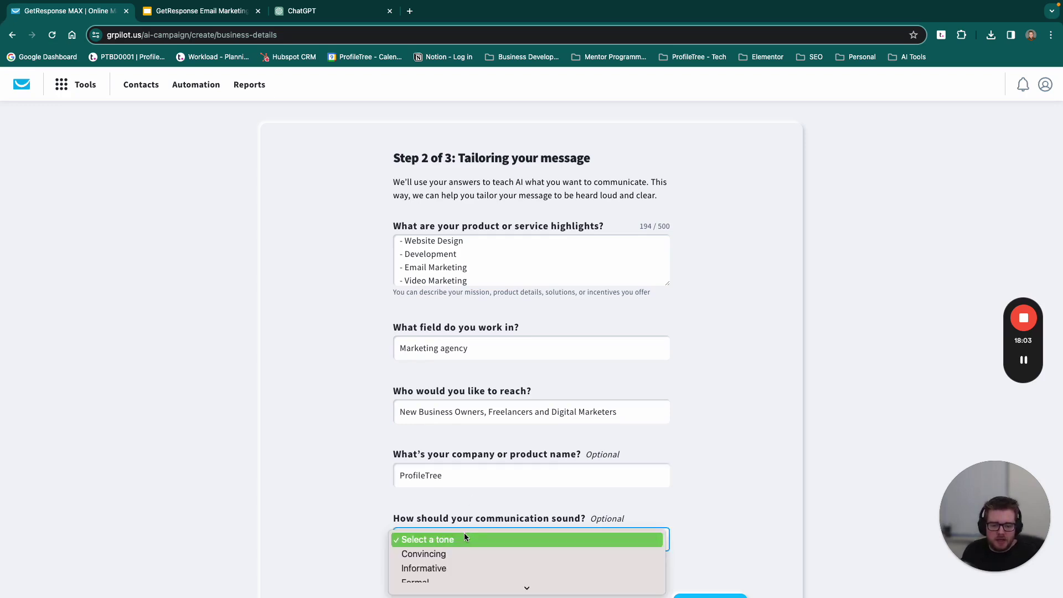
pyautogui.click(449, 568)
pyautogui.scroll(-2, 717, 427)
pyautogui.click(712, 492)
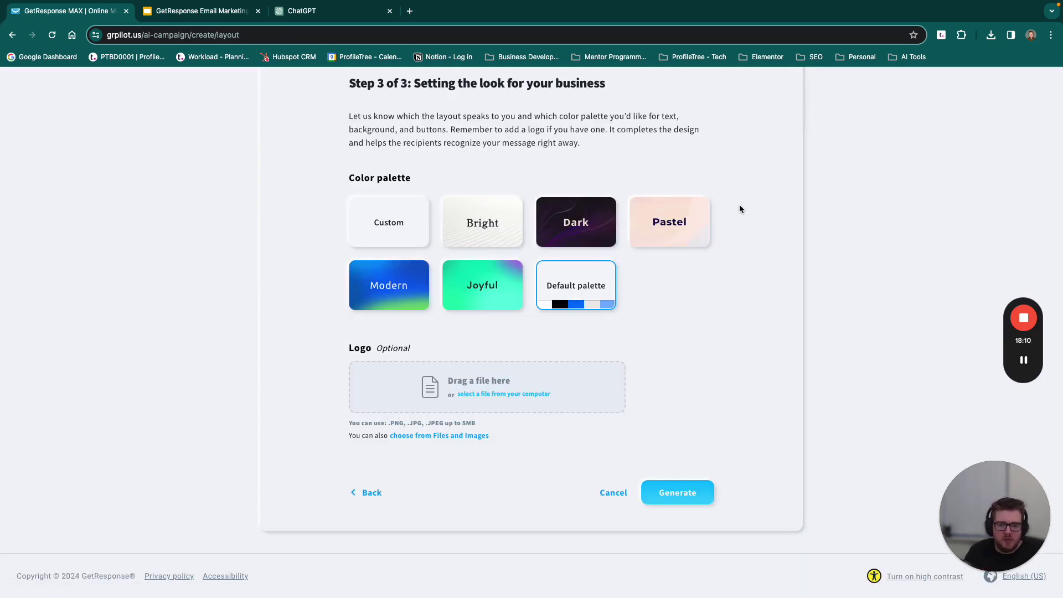
# Step: Choose the Modern colour palette and generate the landing page, autoresponder and newsletter
pyautogui.scroll(2, 553, 249)
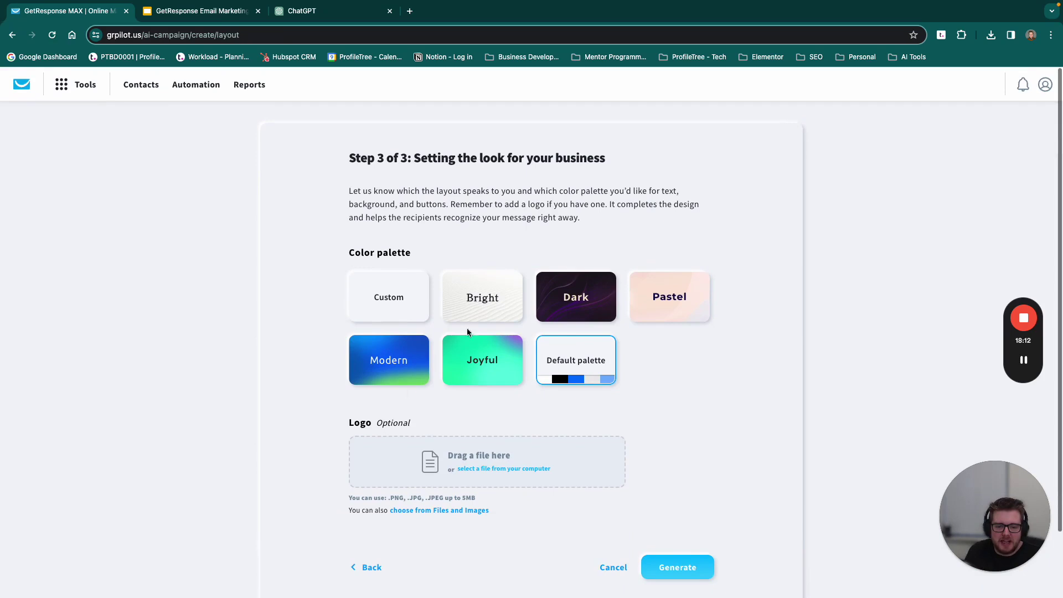
pyautogui.click(398, 357)
pyautogui.click(676, 566)
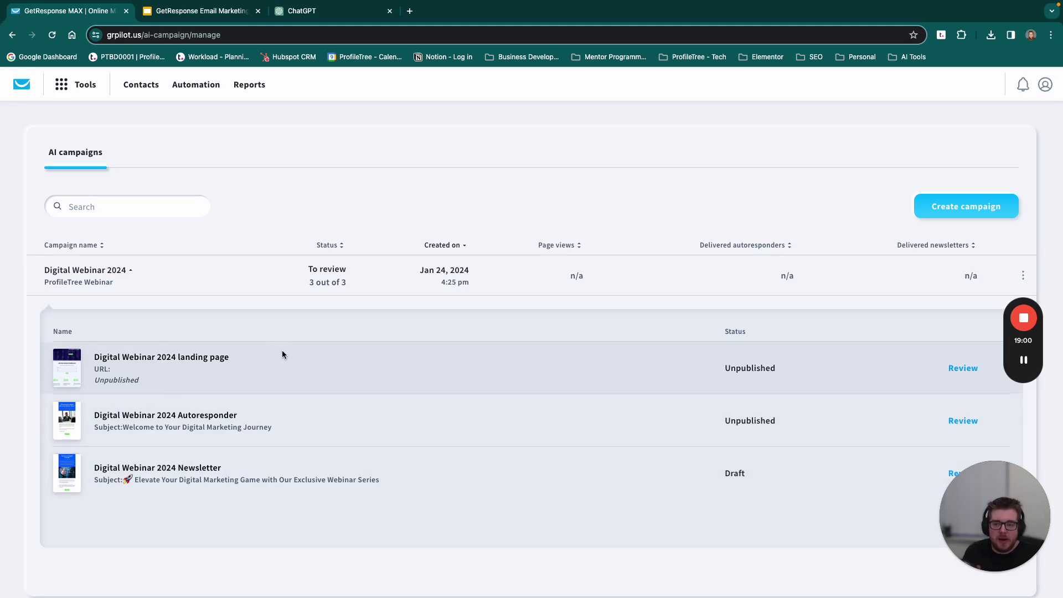
# Step: Open the Digital Webinar 2024 landing page in the editor for review
pyautogui.click(948, 372)
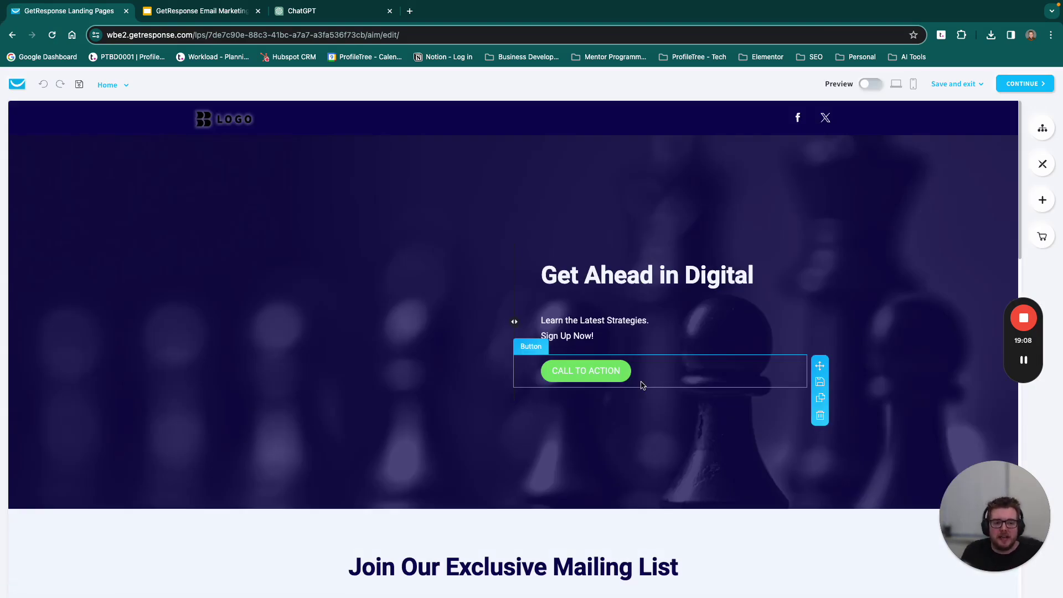
# Step: Select the logo and scroll through the landing page in the editor
pyautogui.click(255, 120)
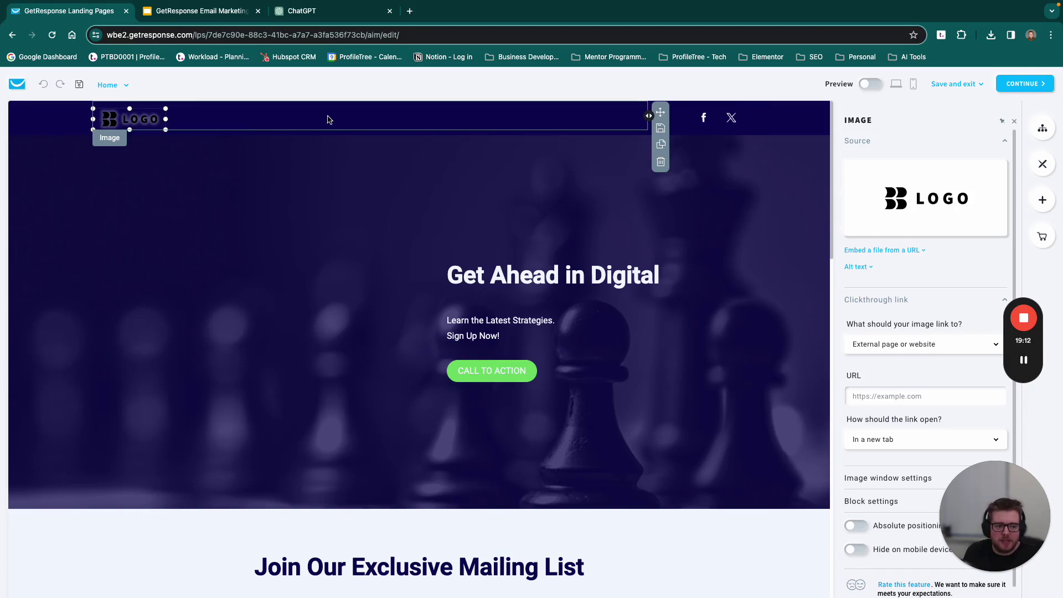
pyautogui.scroll(-10, 375, 277)
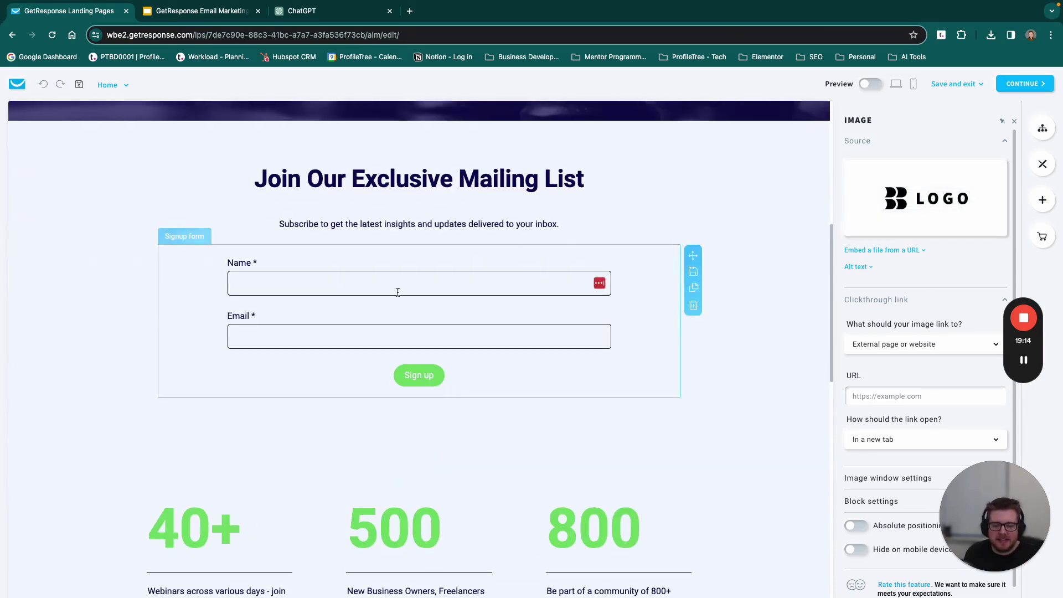
pyautogui.scroll(-9, 582, 254)
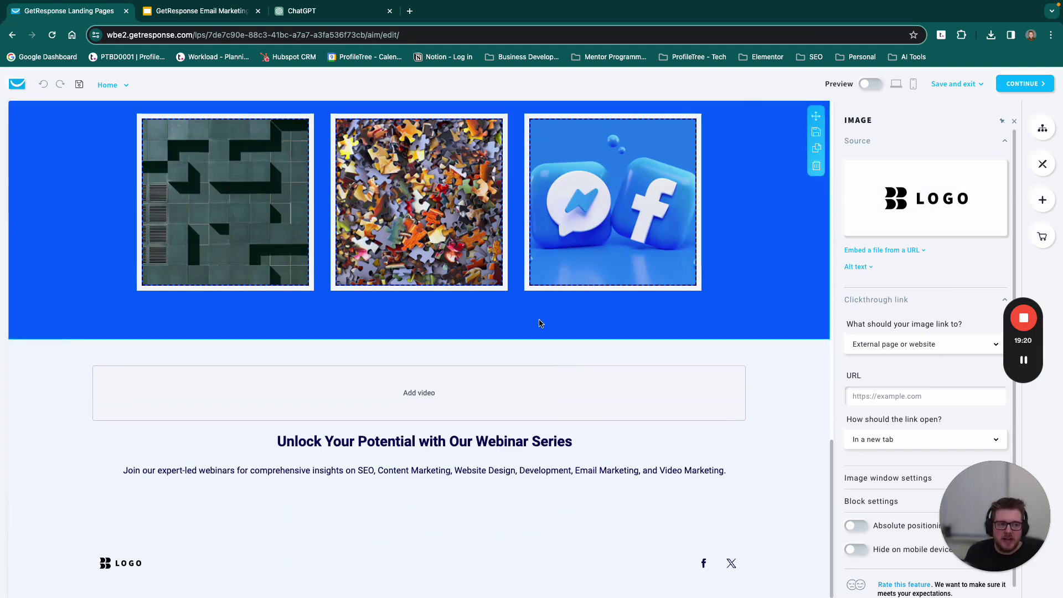
pyautogui.scroll(19, 540, 324)
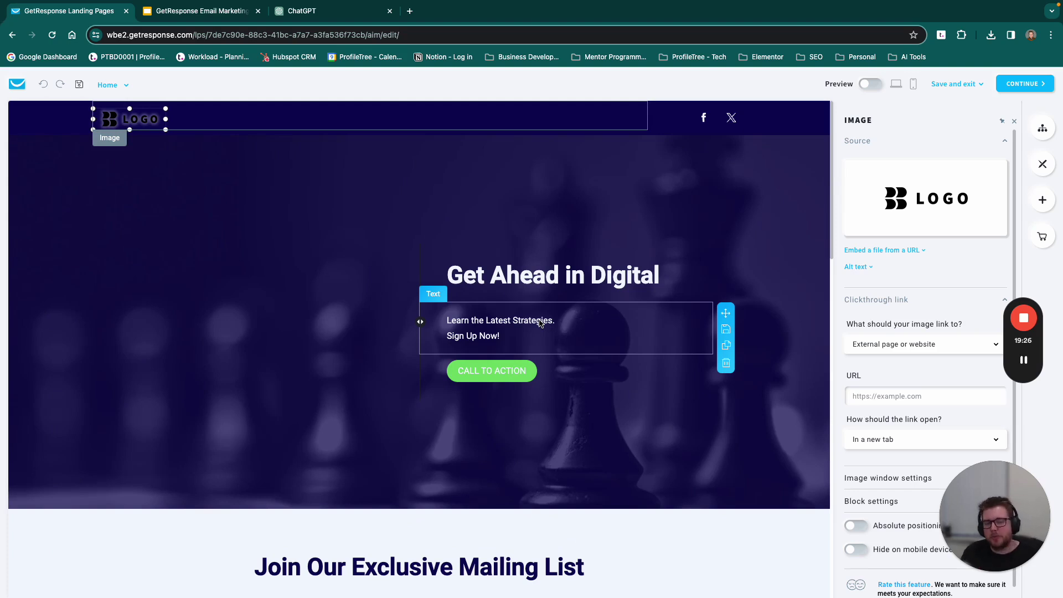
# Step: Preview the landing page on mobile and desktop, then continue to its settings
pyautogui.click(875, 84)
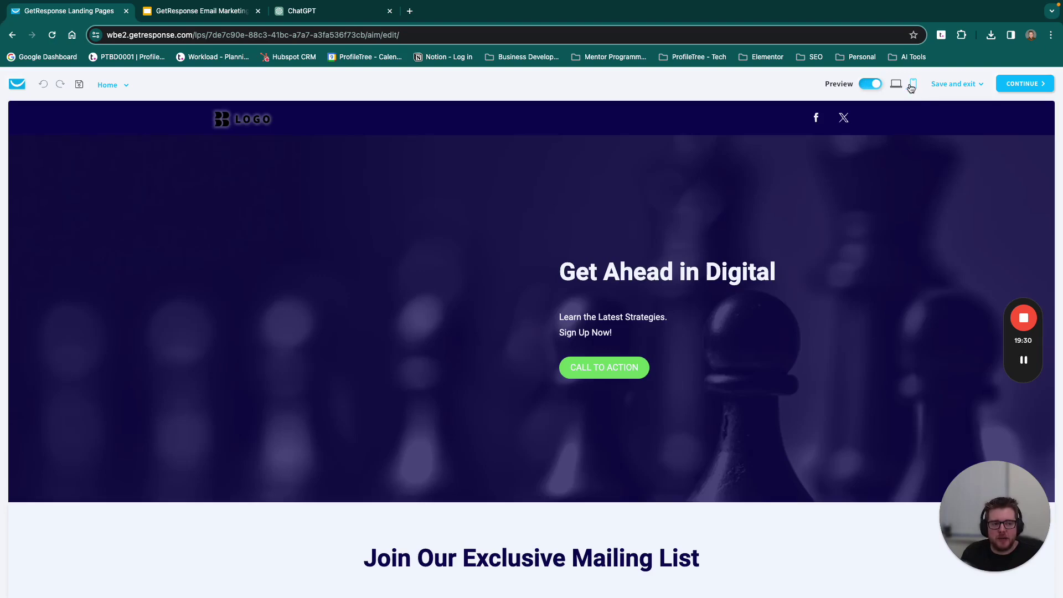
pyautogui.click(911, 85)
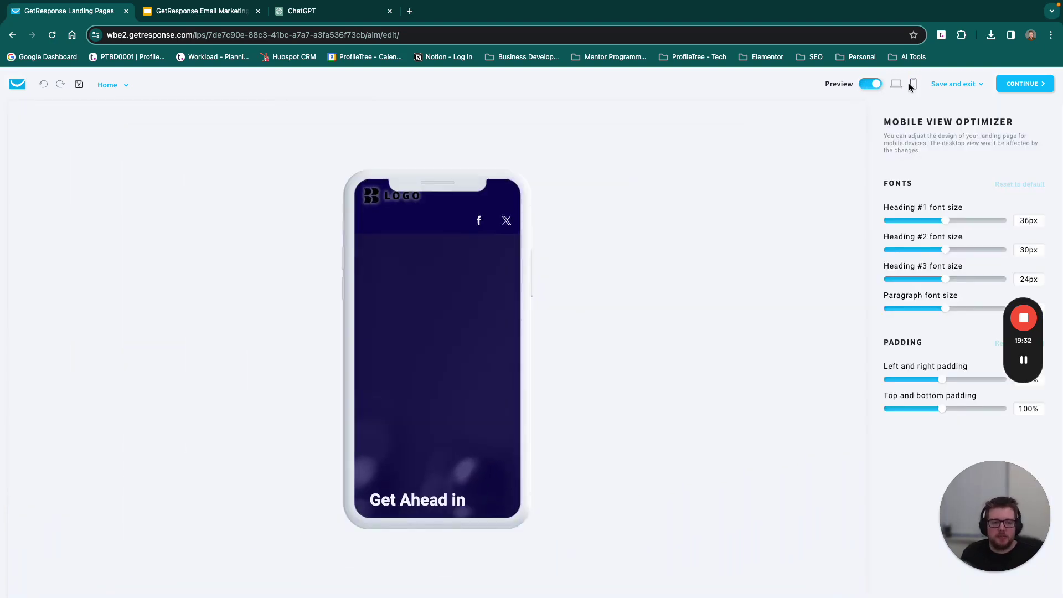
pyautogui.click(896, 84)
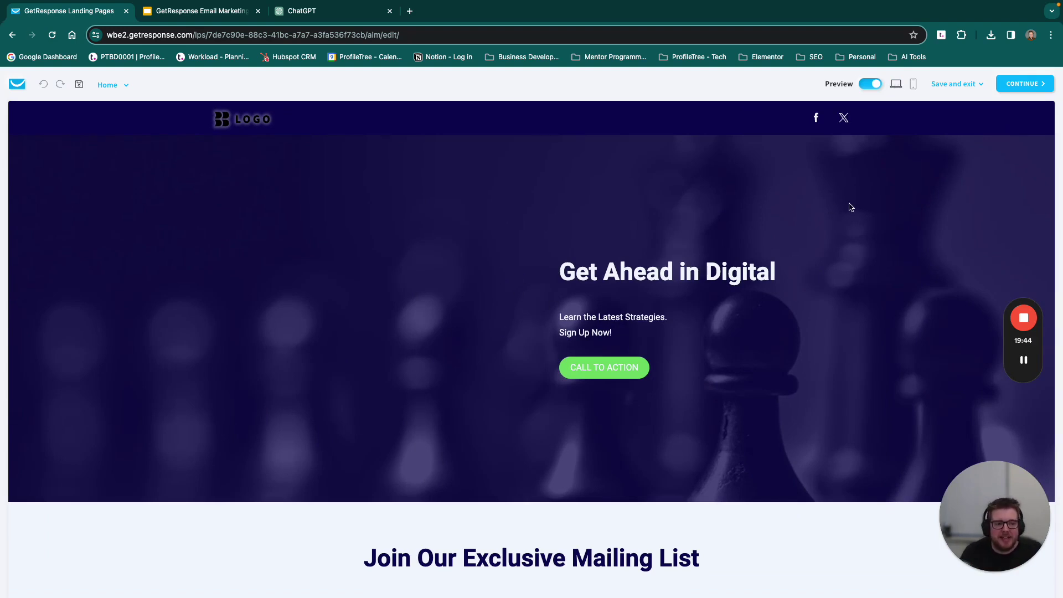
pyautogui.click(1011, 88)
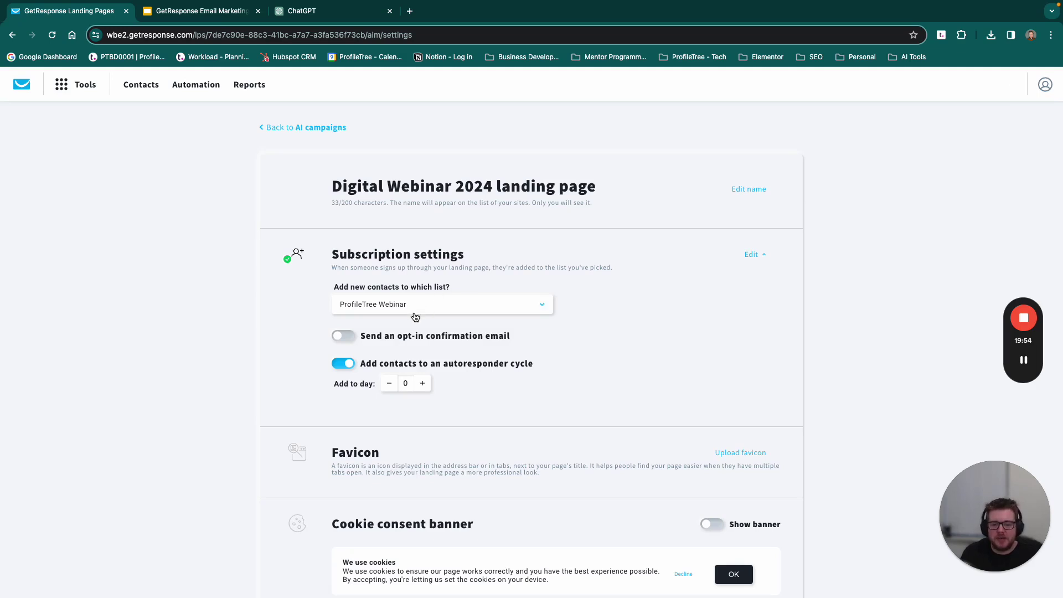
# Step: Scroll through the subscription, cookie, analytics and business settings, then go to Automation
pyautogui.scroll(-3, 380, 329)
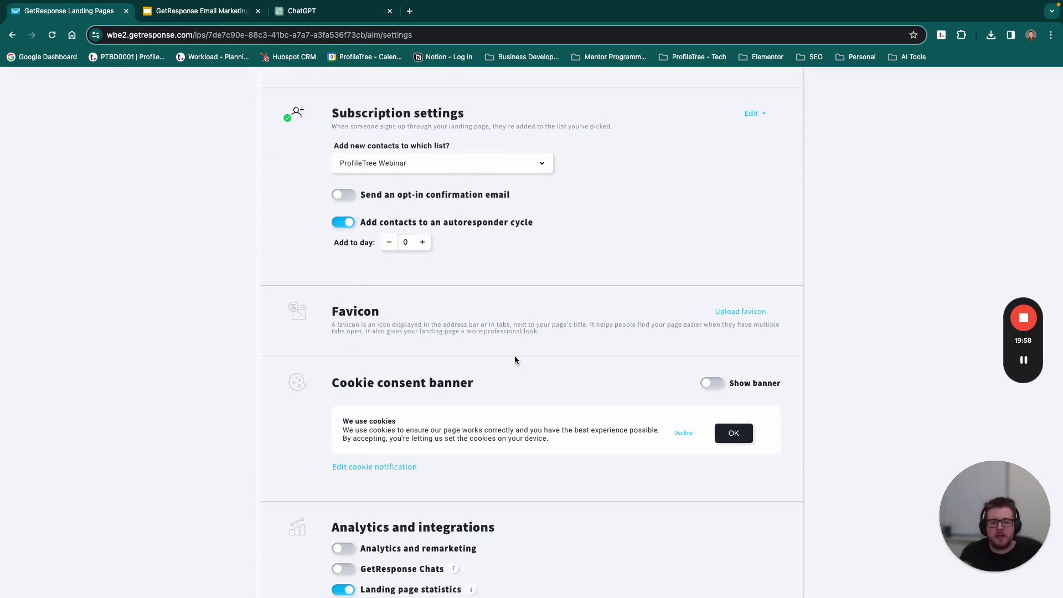
pyautogui.scroll(-5, 466, 326)
pyautogui.scroll(-2, 467, 327)
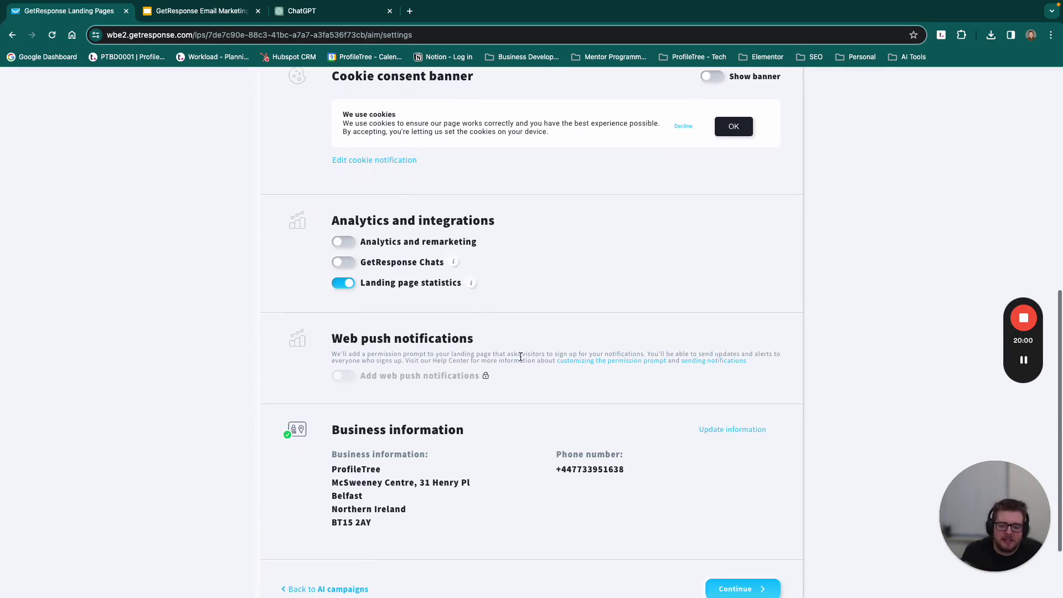
pyautogui.scroll(8, 568, 254)
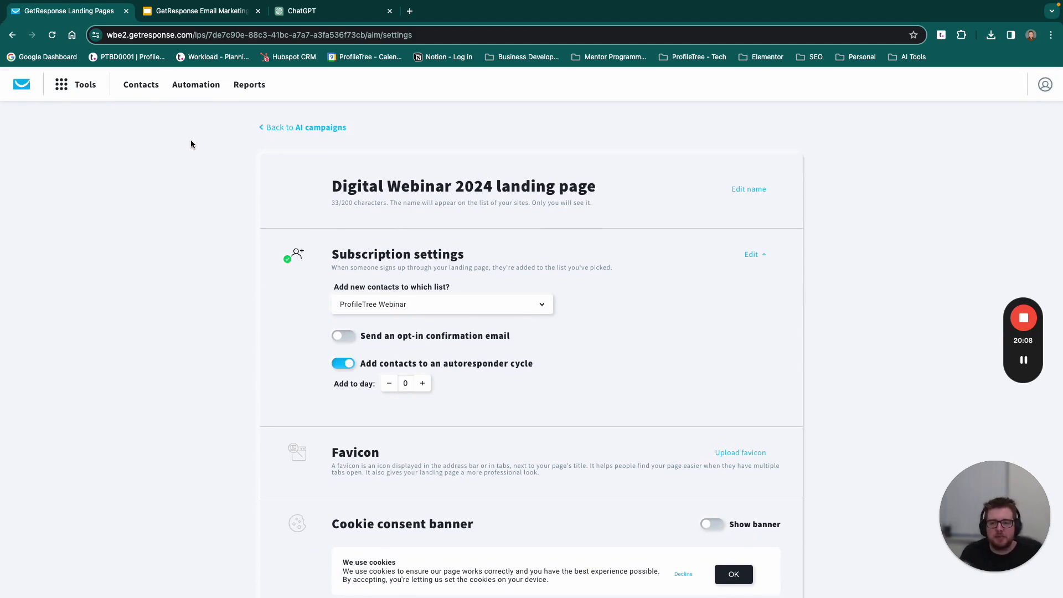
pyautogui.click(198, 85)
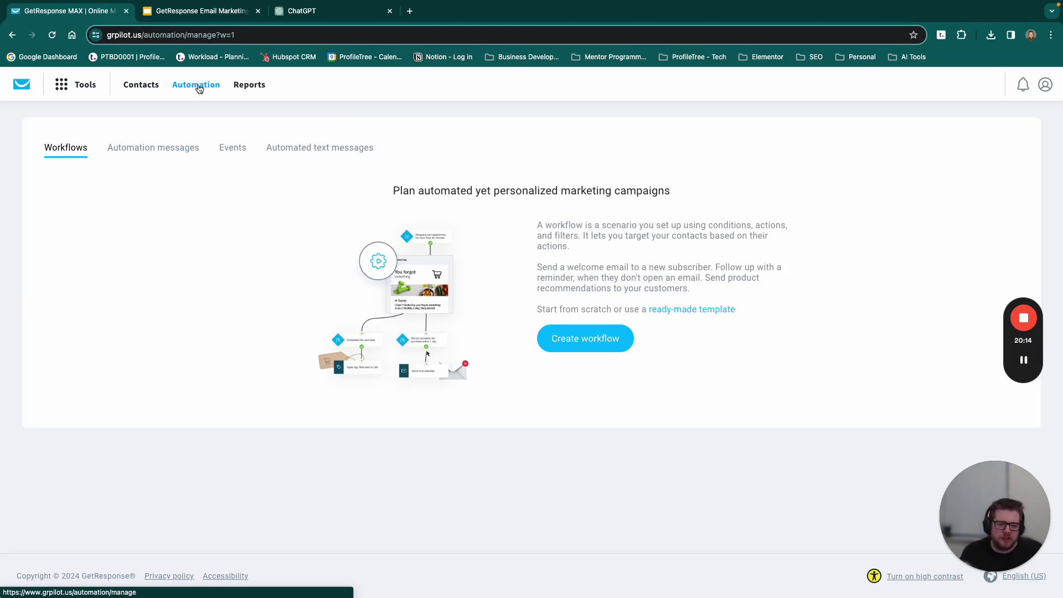
# Step: Open and dismiss the Tools menu on the Automation Workflows page
pyautogui.click(79, 86)
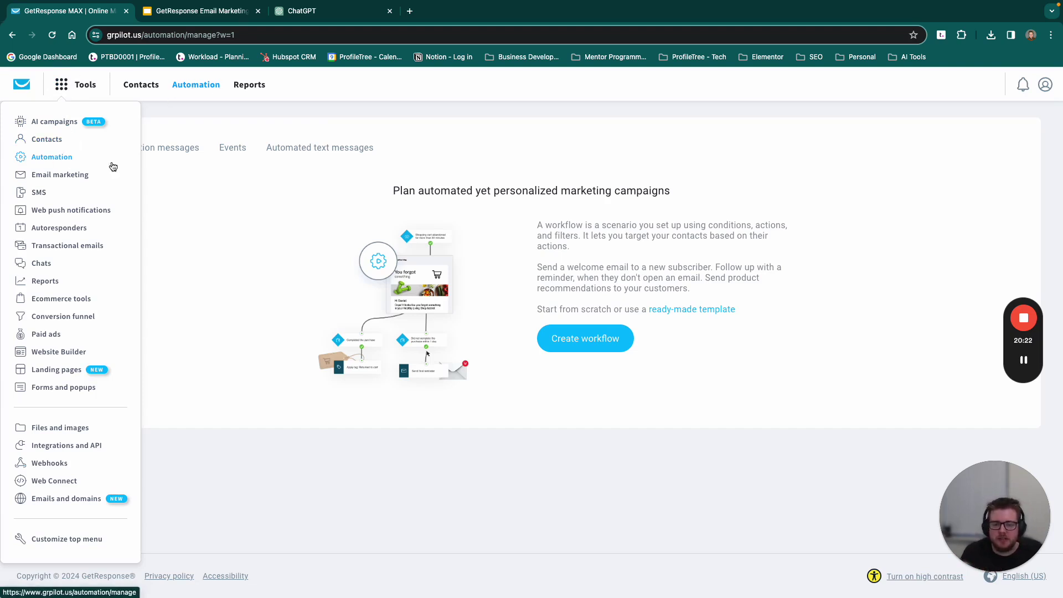
pyautogui.click(310, 232)
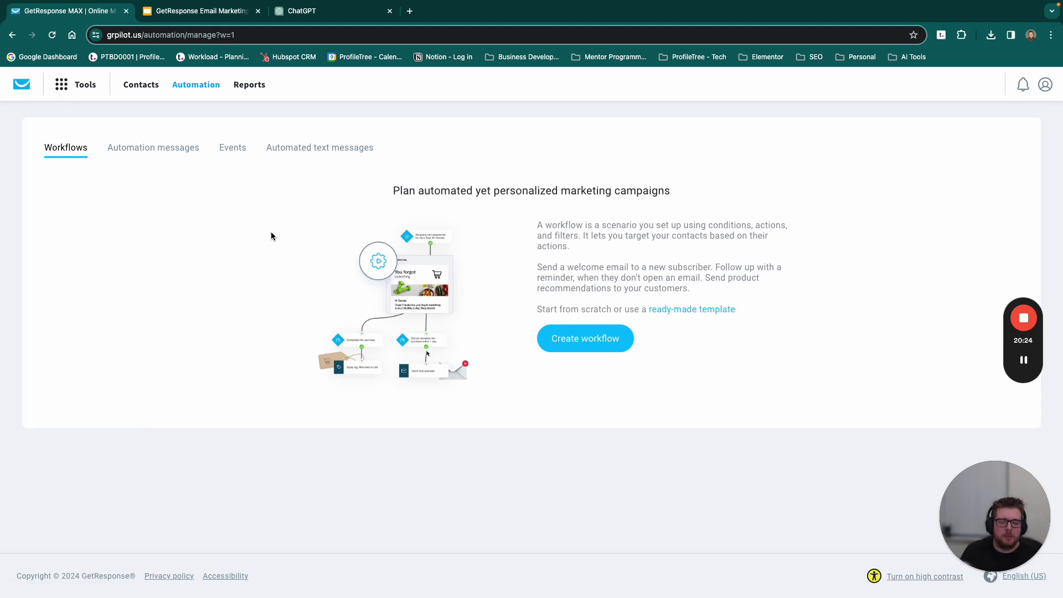
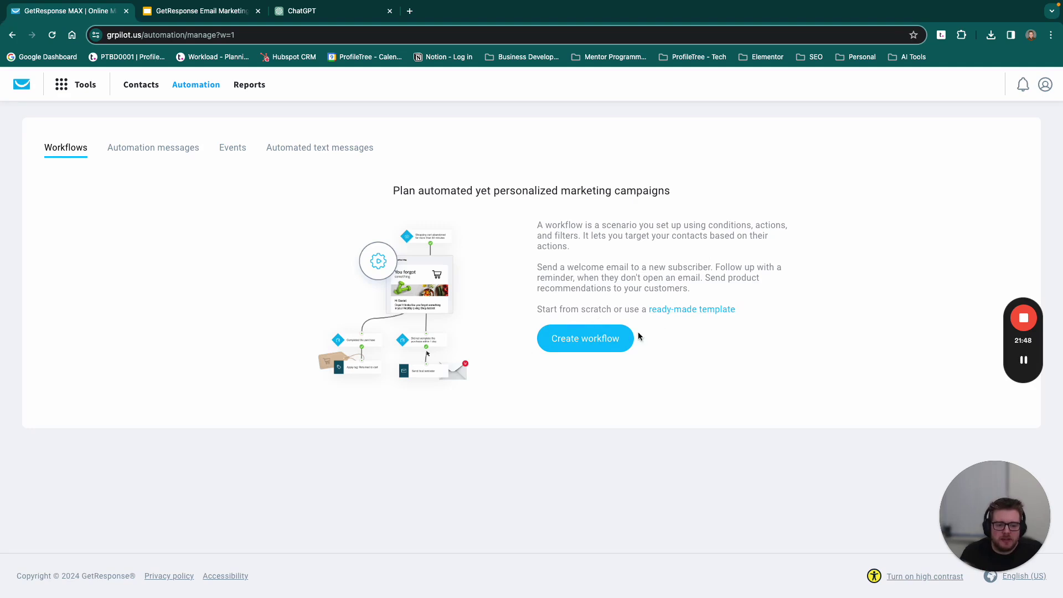
# Step: Browse the ready-made automation templates page in a new tab, then return to Automation Workflows
pyautogui.click(689, 309)
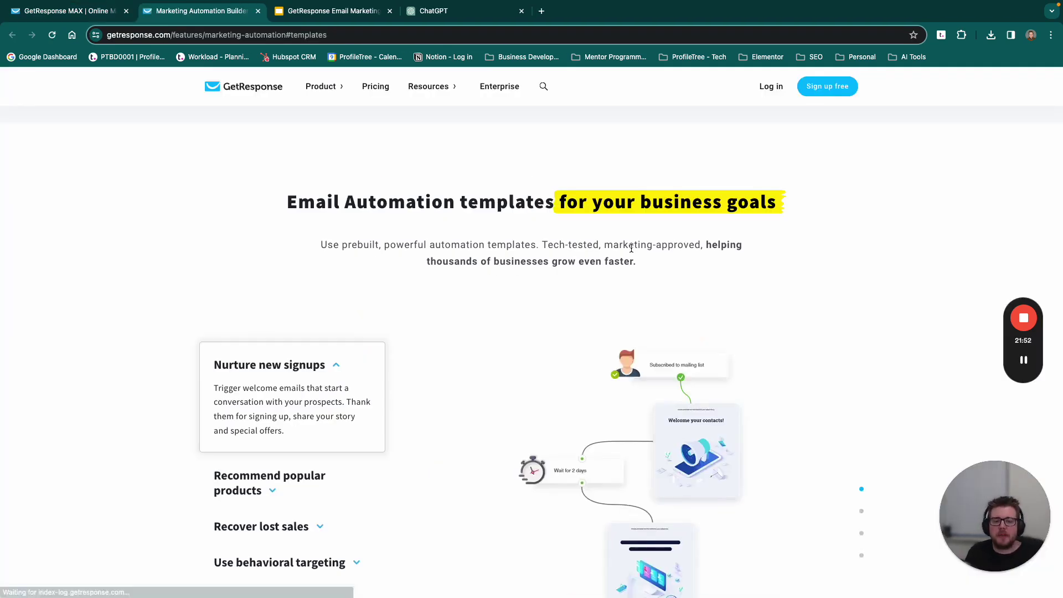
pyautogui.scroll(-3, 573, 230)
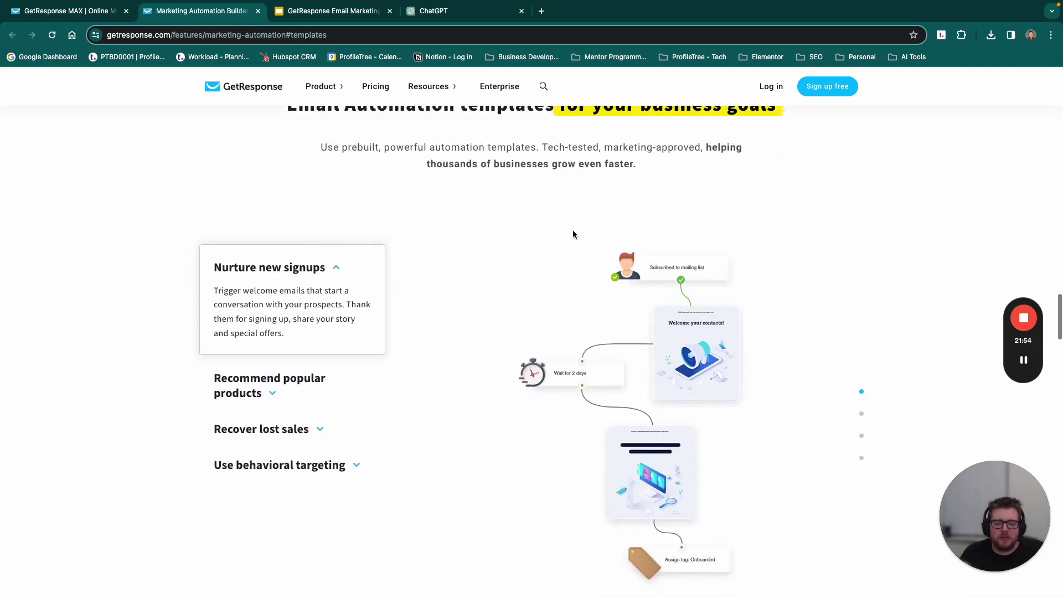
pyautogui.scroll(-1, 515, 181)
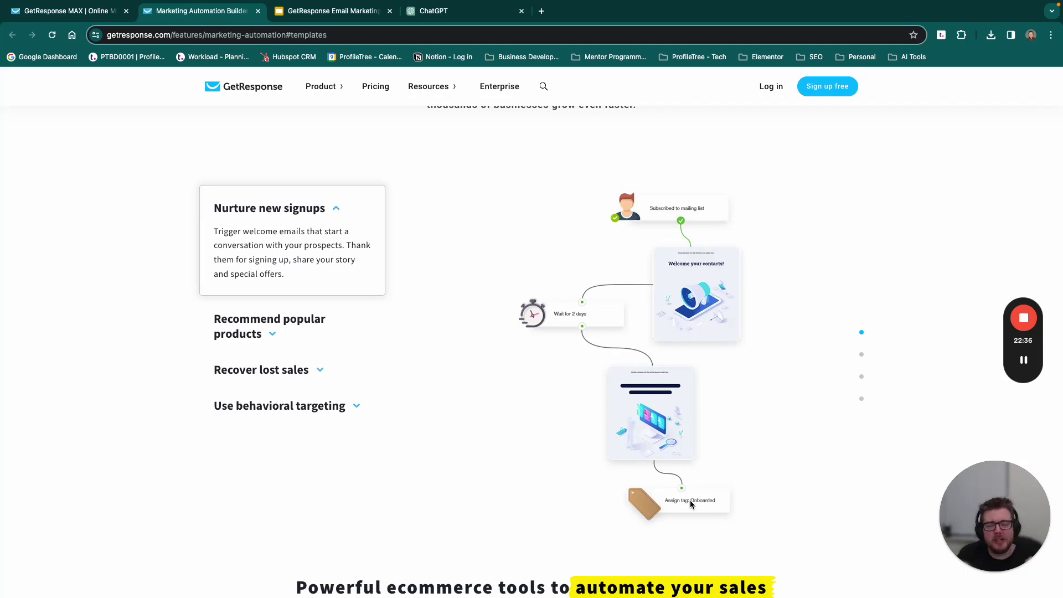
pyautogui.scroll(-3, 531, 510)
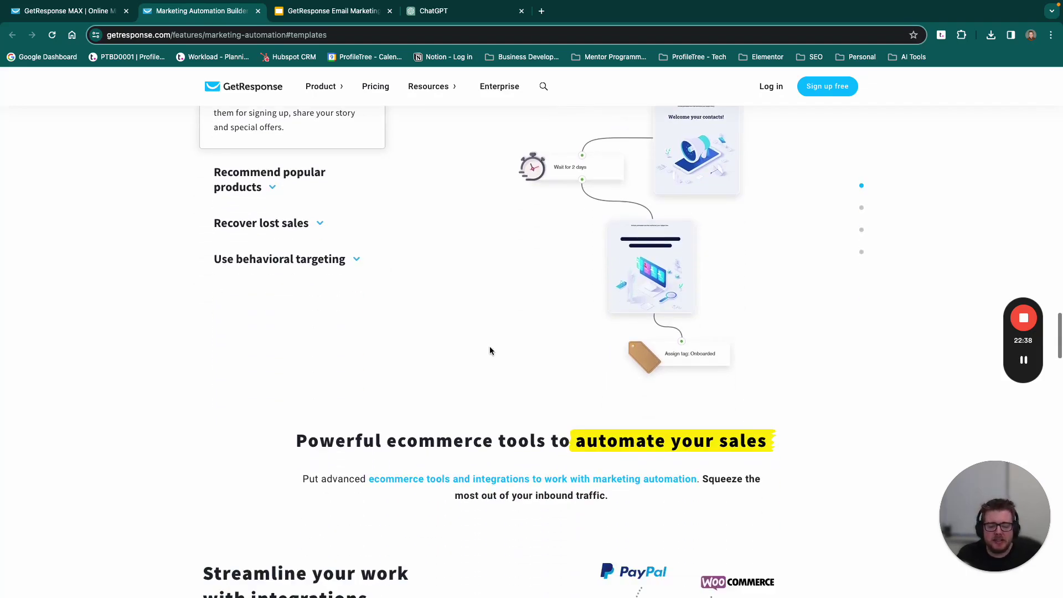
pyautogui.scroll(-3, 489, 350)
pyautogui.scroll(-3, 489, 350)
pyautogui.scroll(-1, 489, 347)
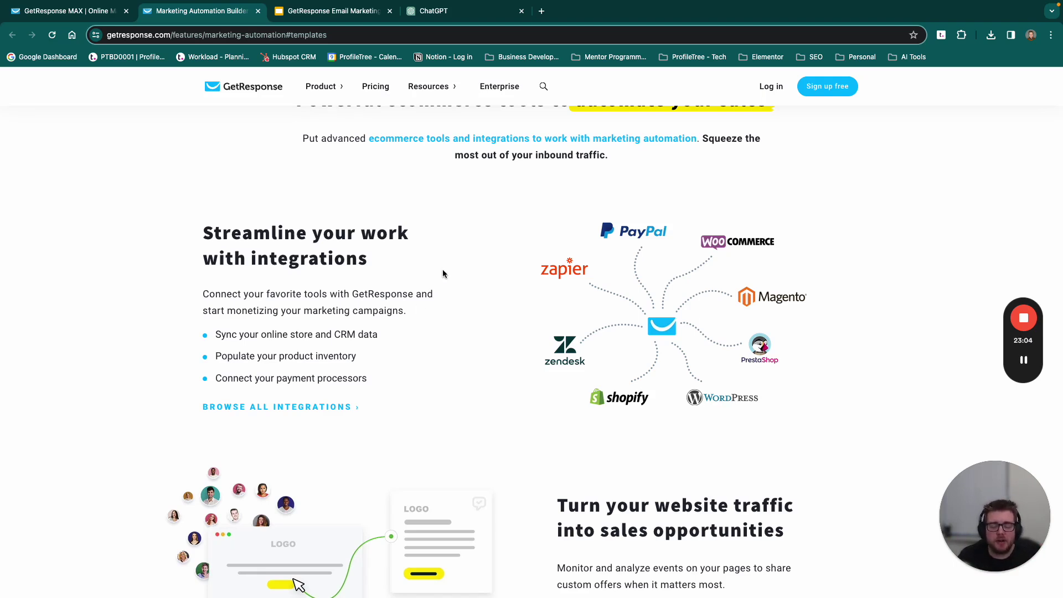
pyautogui.scroll(-12, 452, 273)
pyautogui.scroll(10, 437, 255)
pyautogui.hotkey('ctrl', 'shift', 'Tab')
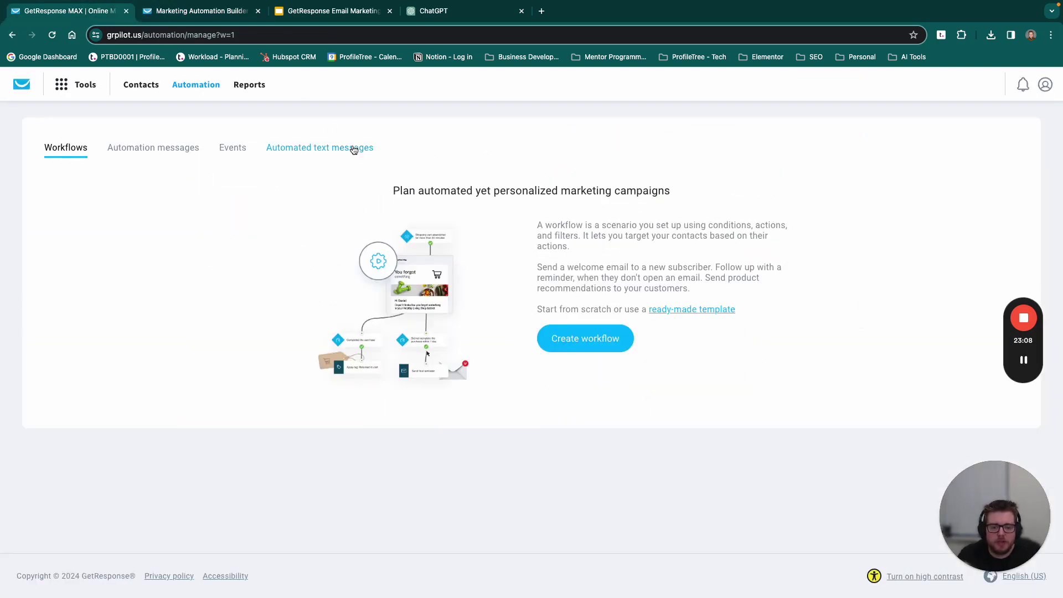
# Step: Start a new workflow and filter the template gallery to the Welcome category
pyautogui.click(601, 339)
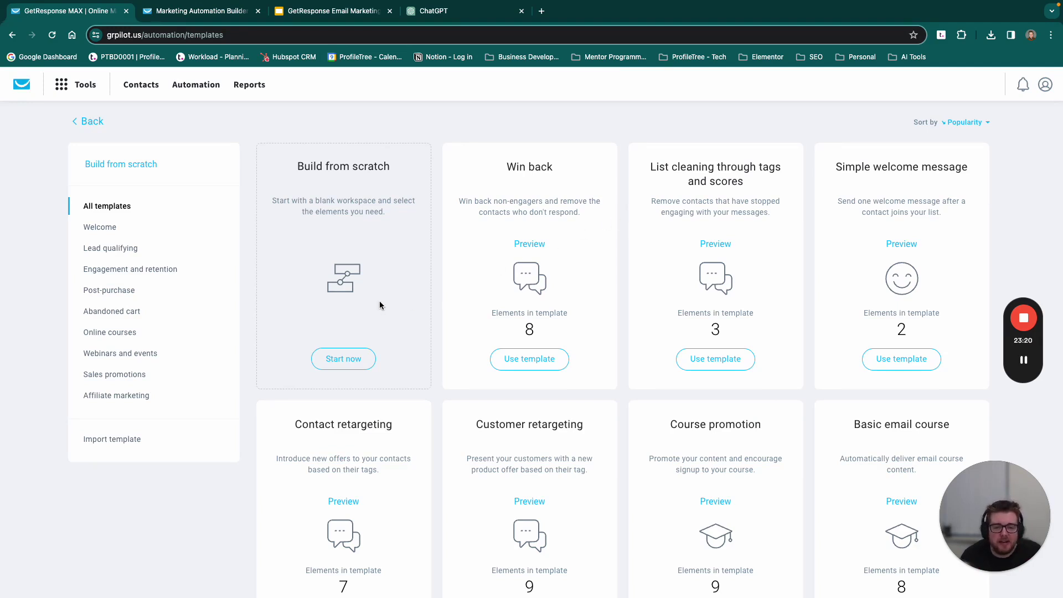
pyautogui.click(341, 359)
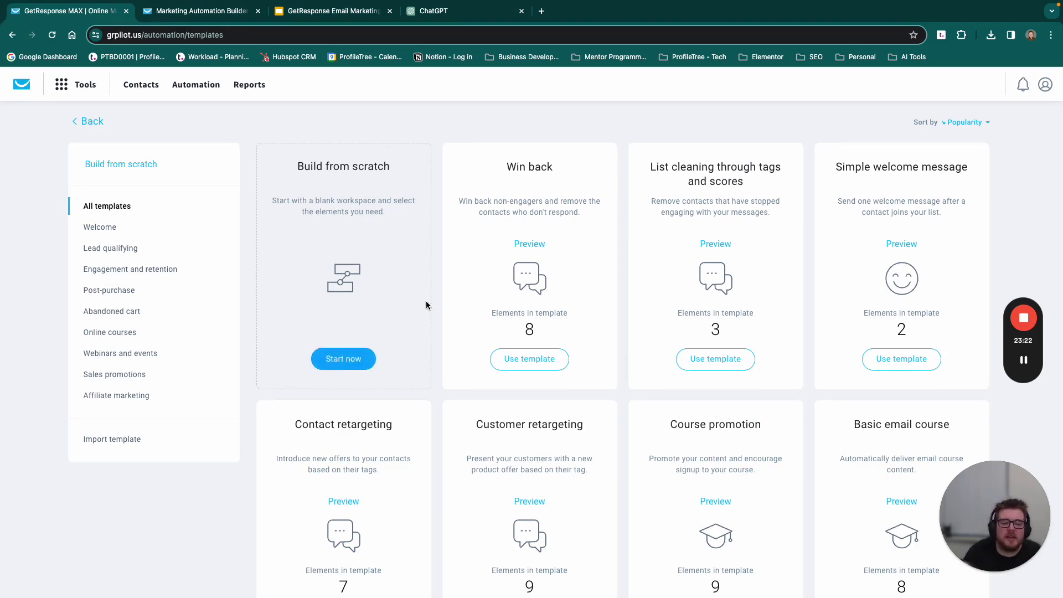
pyautogui.scroll(-1, 494, 283)
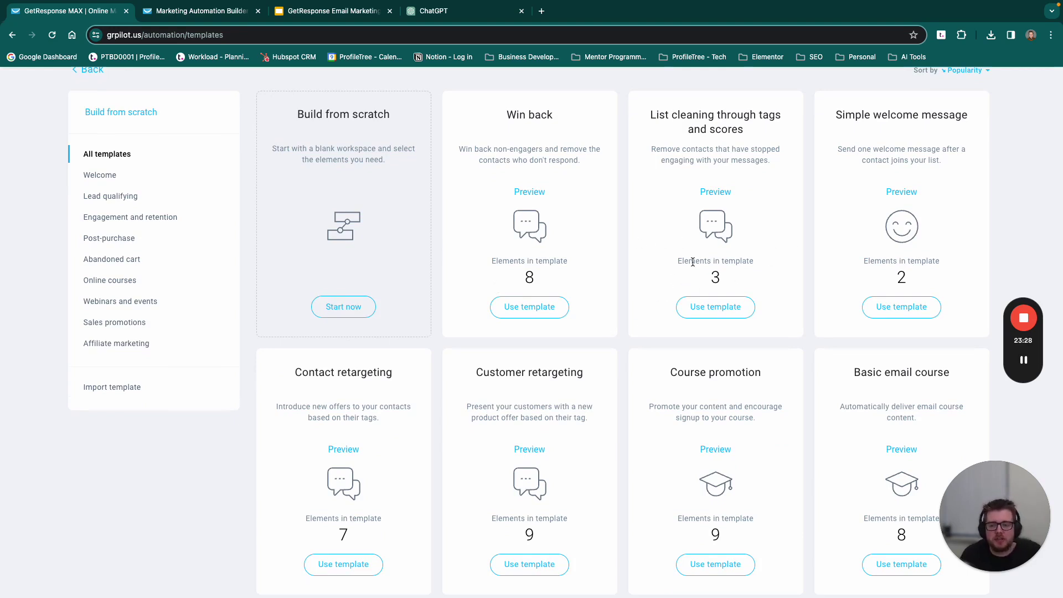
pyautogui.click(89, 176)
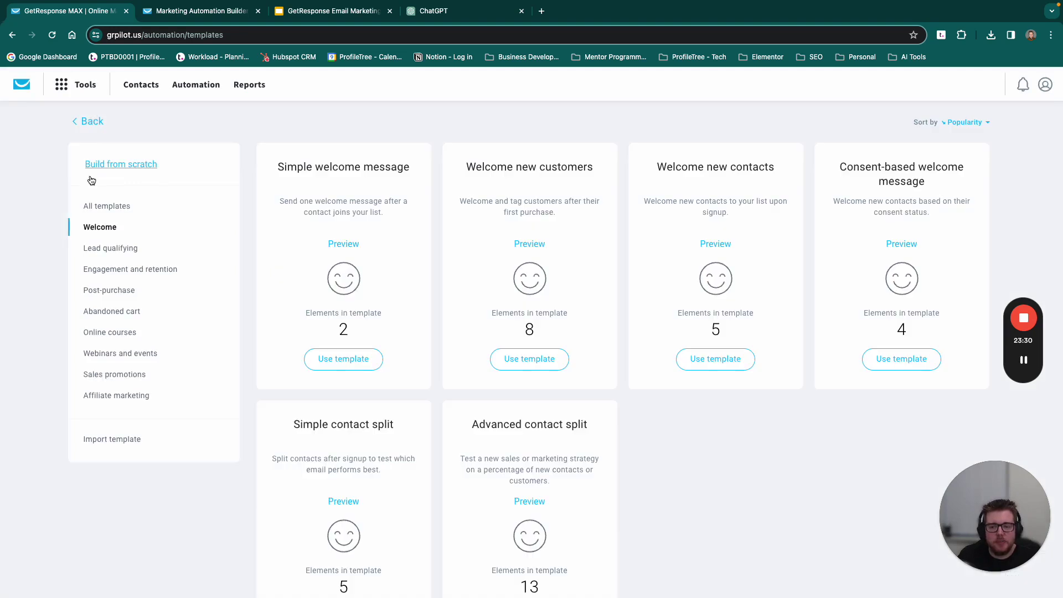
# Step: Check the Lead qualifying templates, then preview Welcome new customers from the Welcome category
pyautogui.click(117, 249)
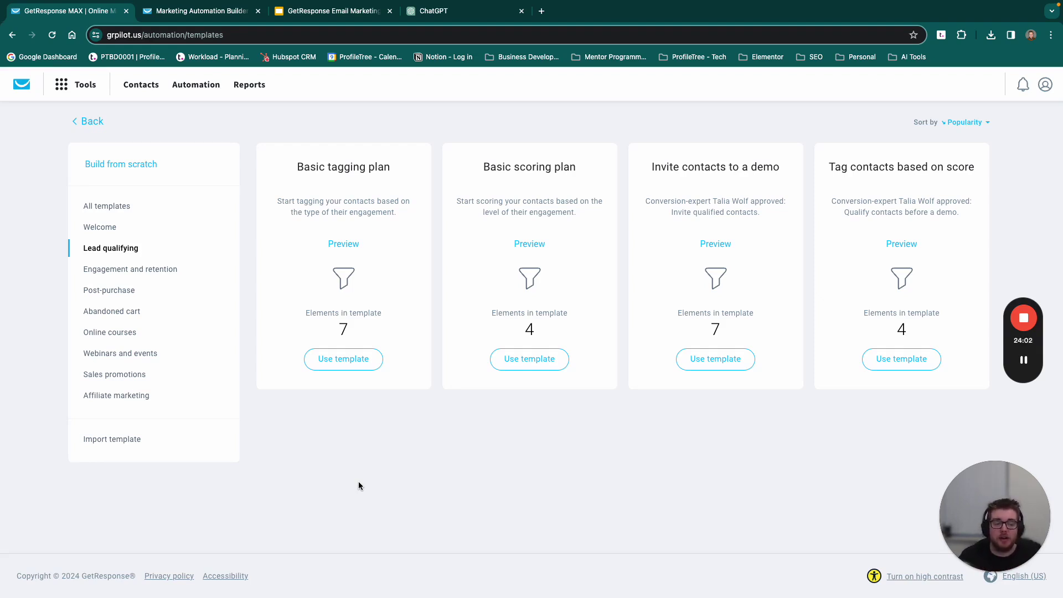
pyautogui.click(114, 228)
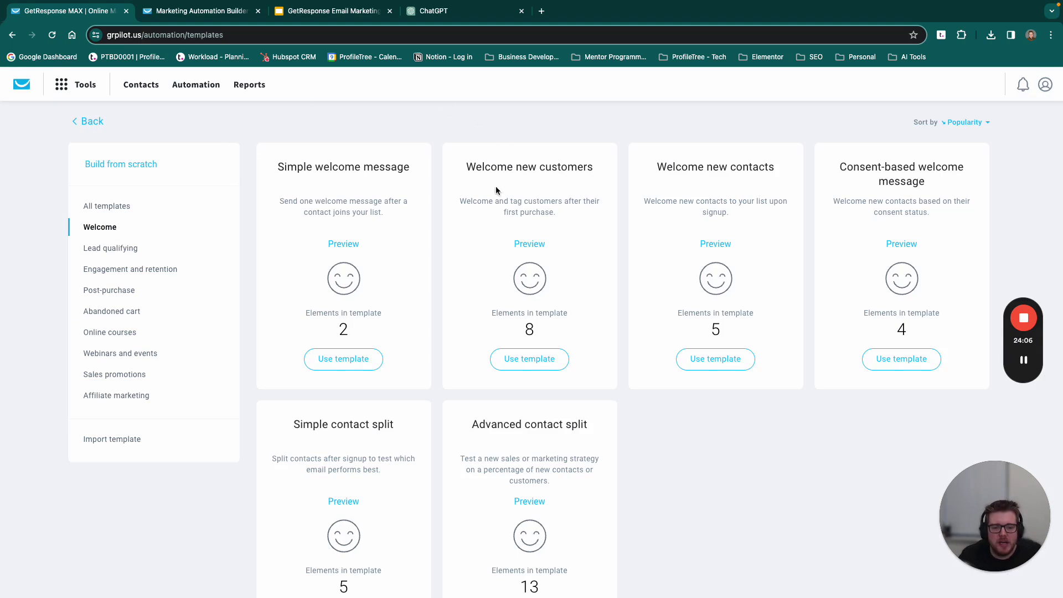
pyautogui.click(527, 244)
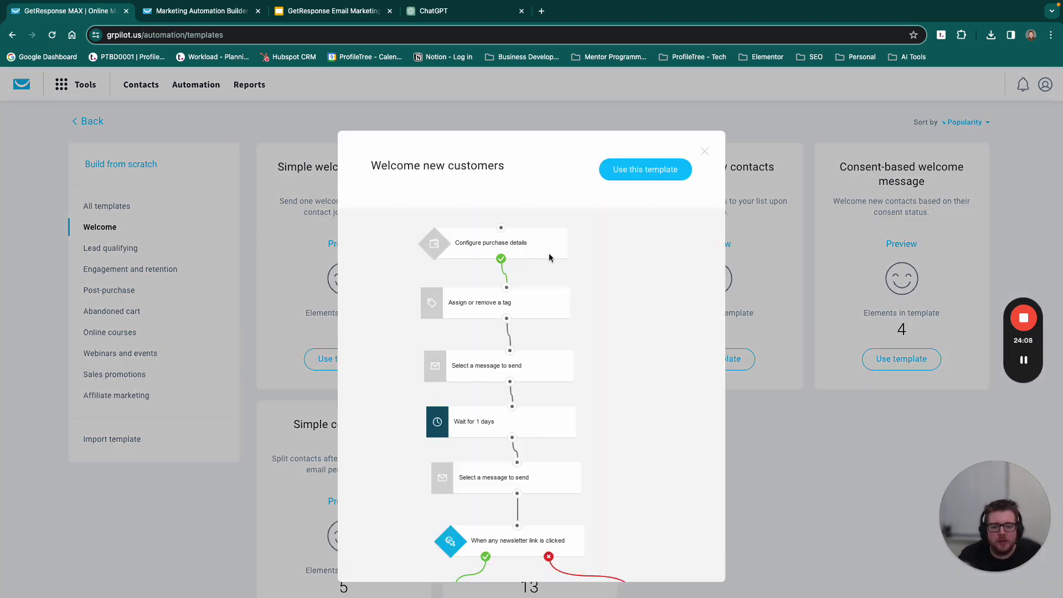
# Step: Scroll through the Welcome new customers preview down to its two tag-assignment branches
pyautogui.scroll(-3, 523, 327)
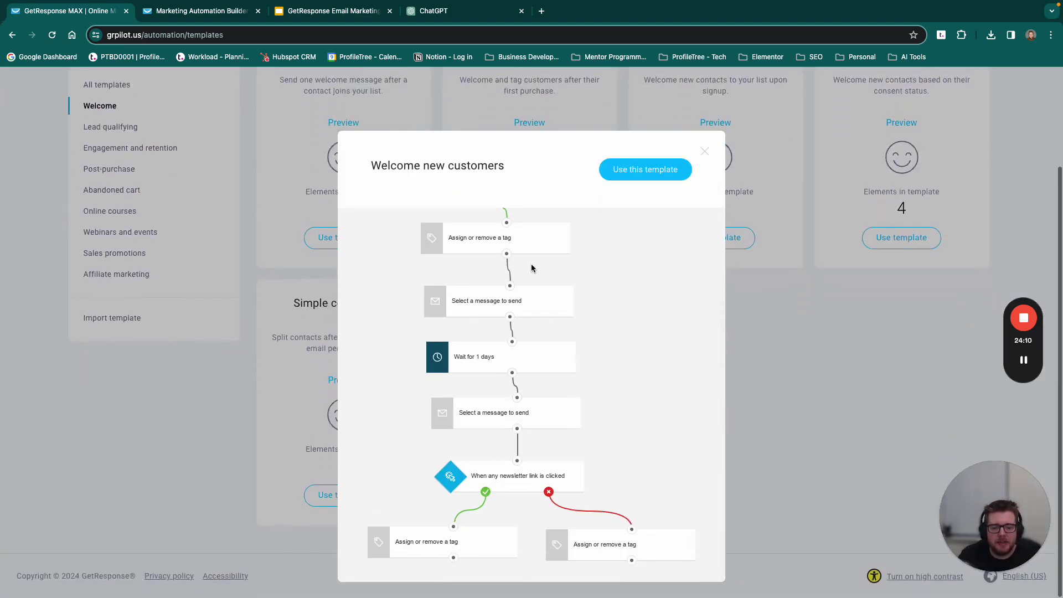
pyautogui.scroll(2, 530, 264)
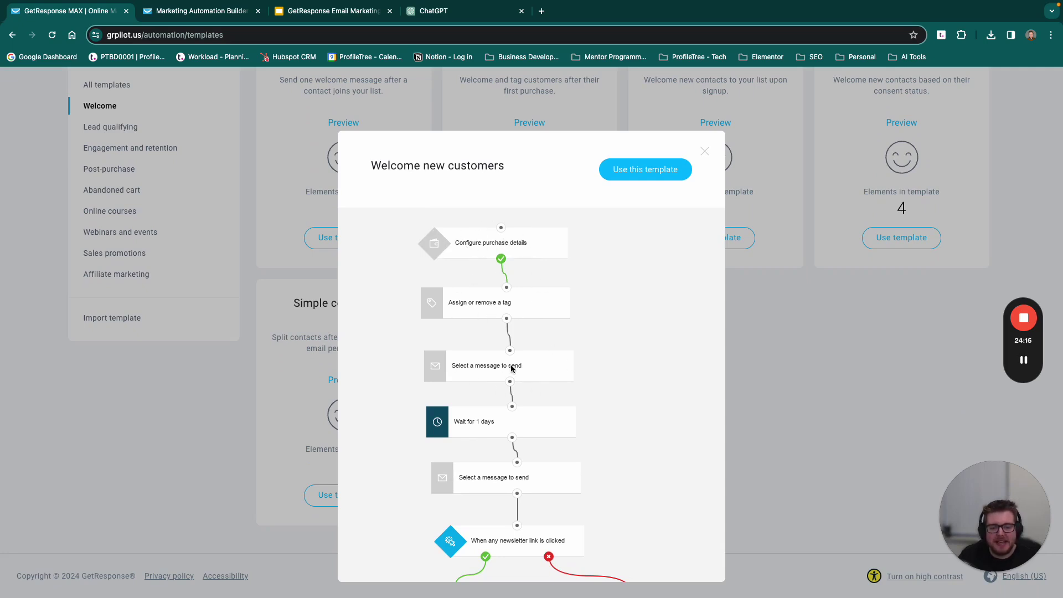
pyautogui.scroll(-2, 501, 369)
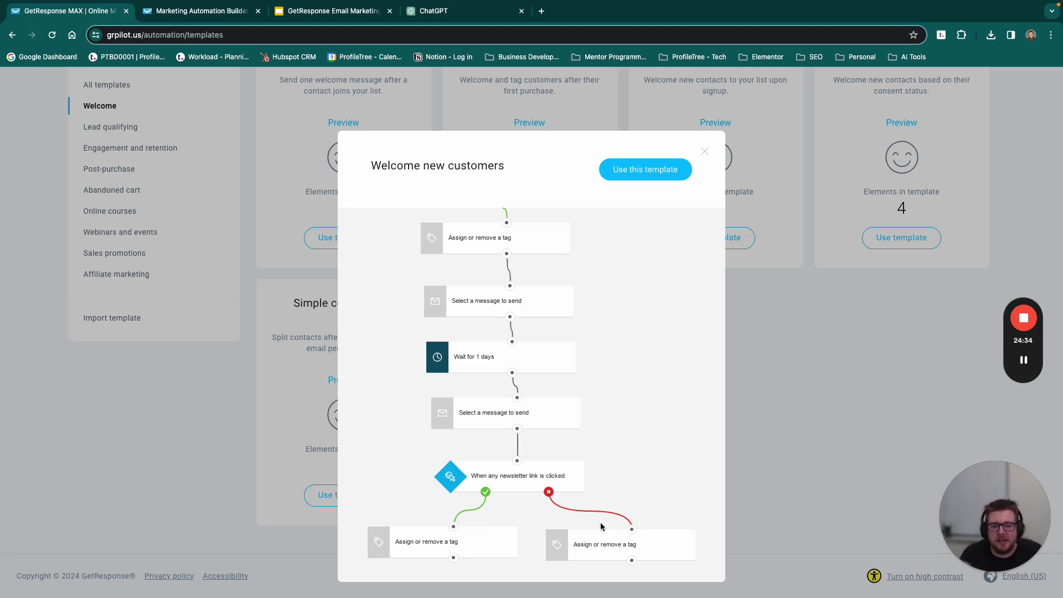
# Step: Close Welcome new customers, glance at Simple welcome message, then use the Welcome new contacts template
pyautogui.click(704, 153)
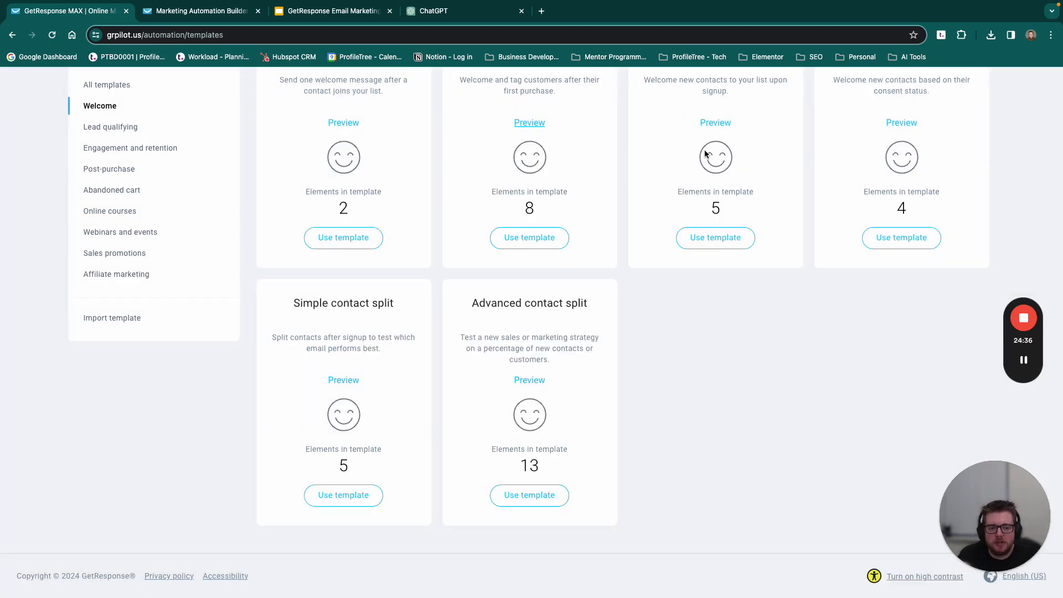
pyautogui.scroll(2, 672, 301)
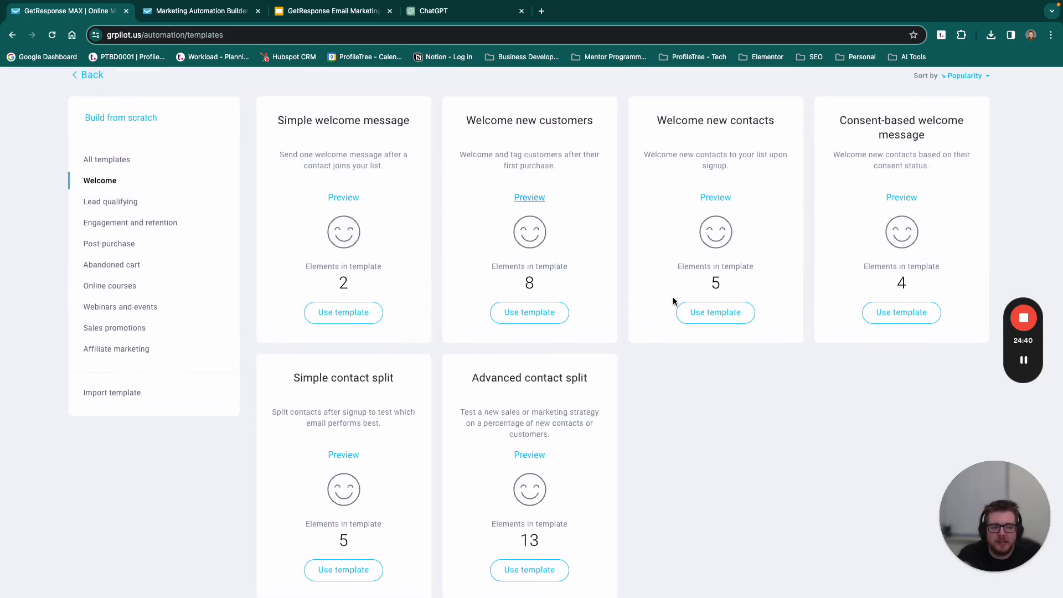
pyautogui.click(346, 207)
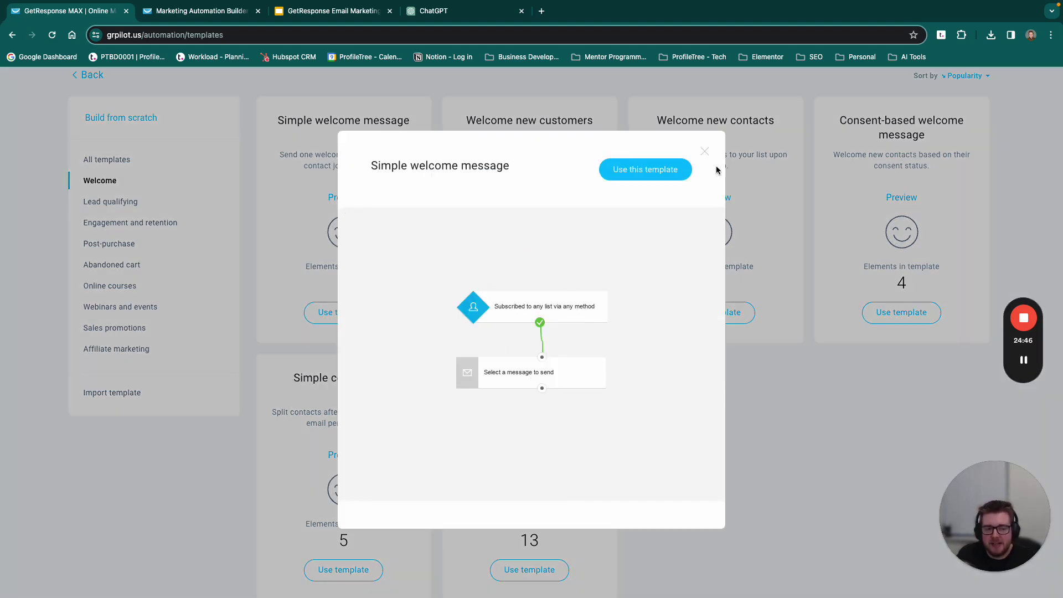
pyautogui.click(704, 151)
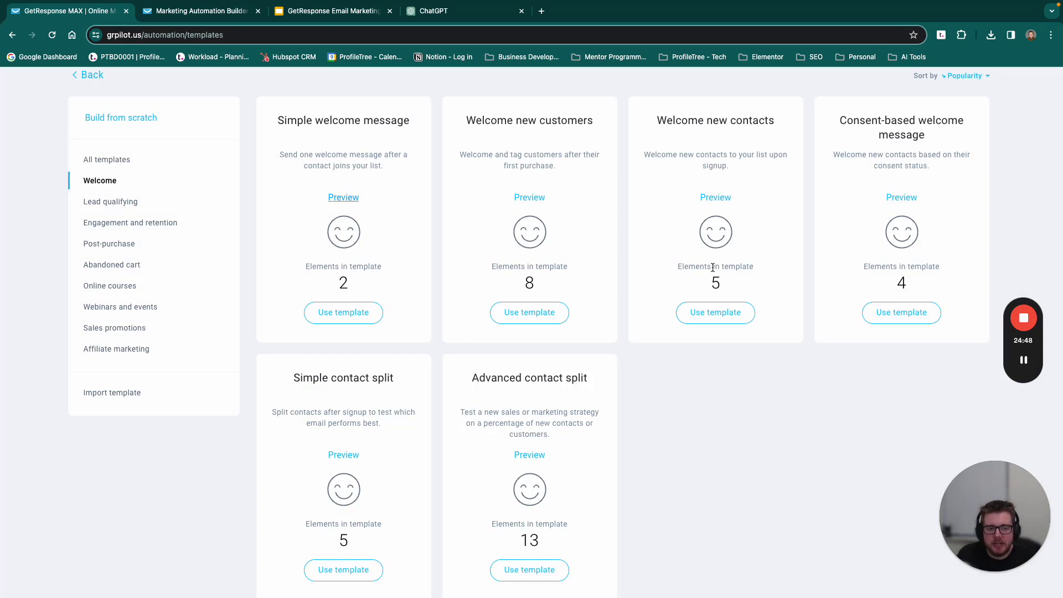
pyautogui.click(715, 313)
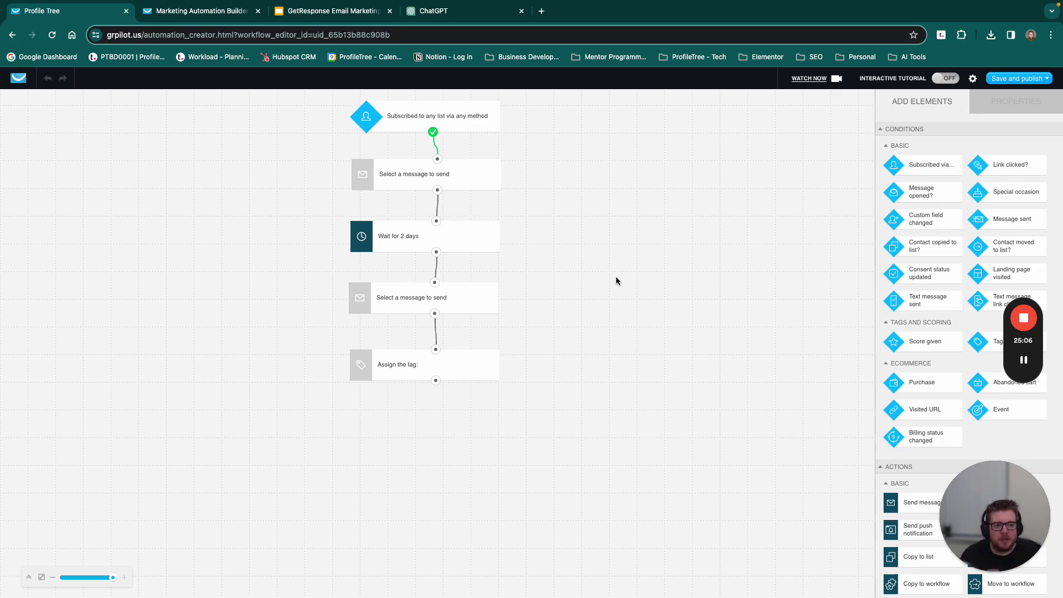
# Step: Dismiss the interactive tutorial prompt and select the subscription trigger and first message step
pyautogui.click(945, 78)
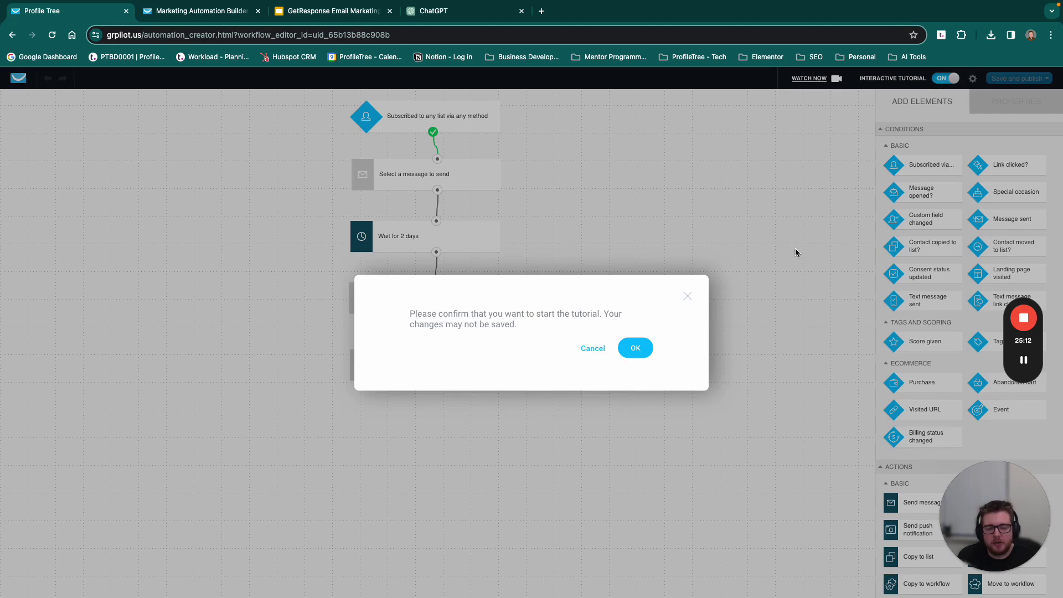
pyautogui.click(687, 296)
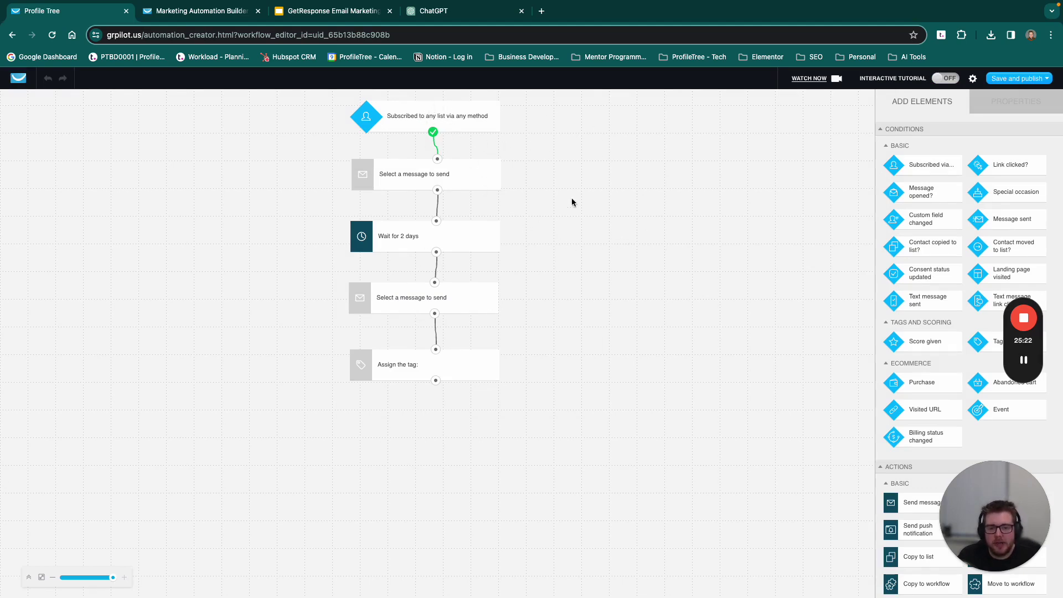
pyautogui.click(425, 117)
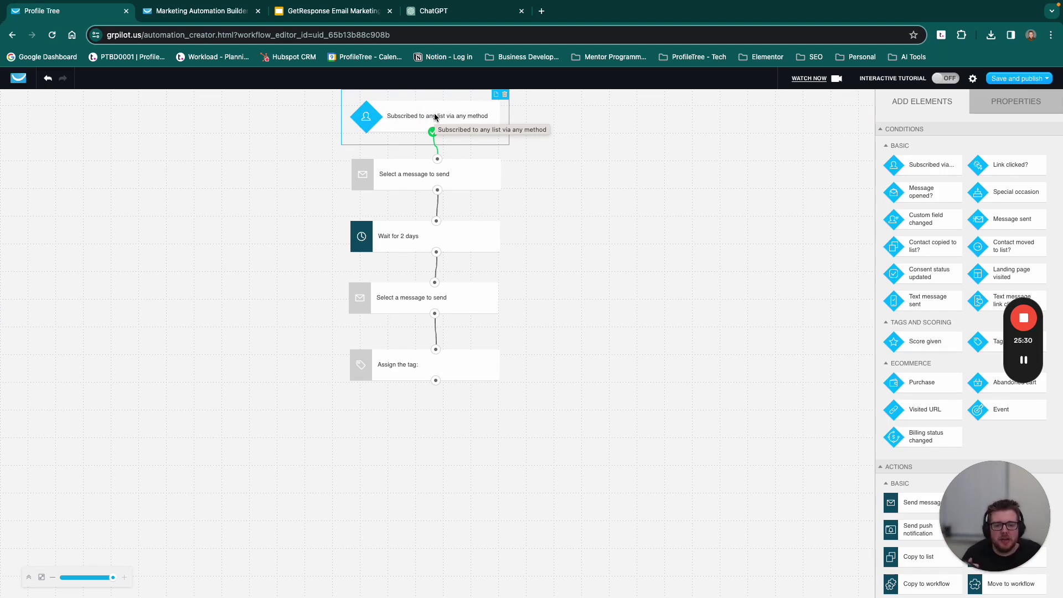
pyautogui.click(413, 175)
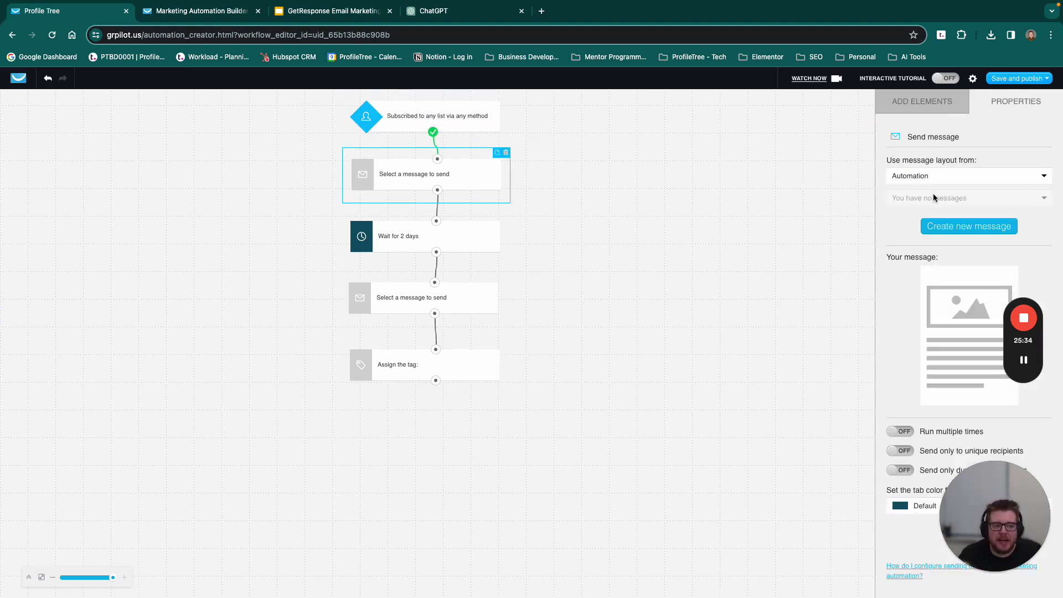
# Step: Set the first message step's layout source to Newsletter, then select the second message step
pyautogui.click(958, 181)
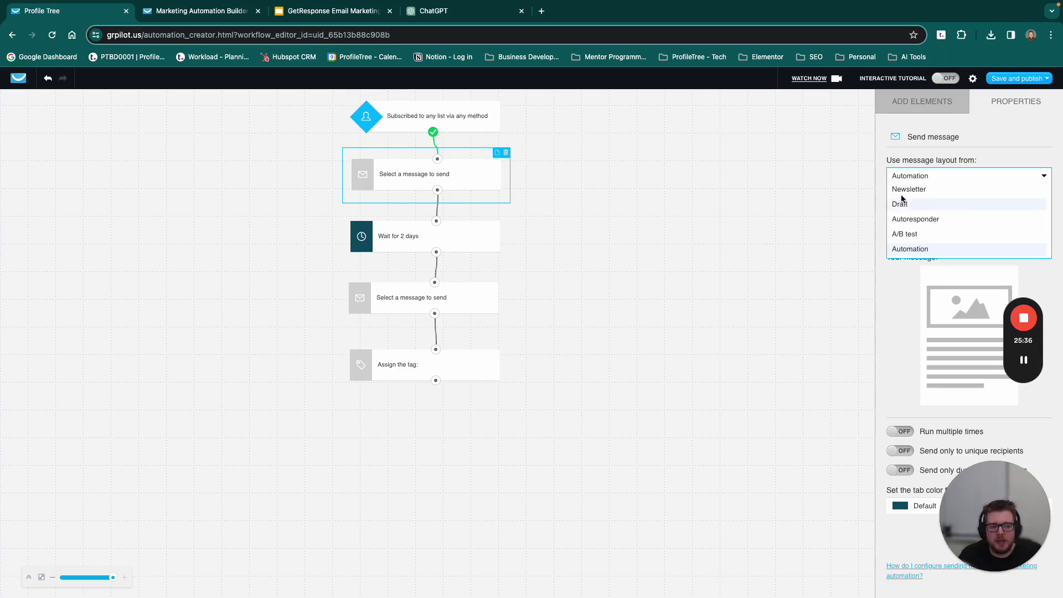
pyautogui.click(935, 194)
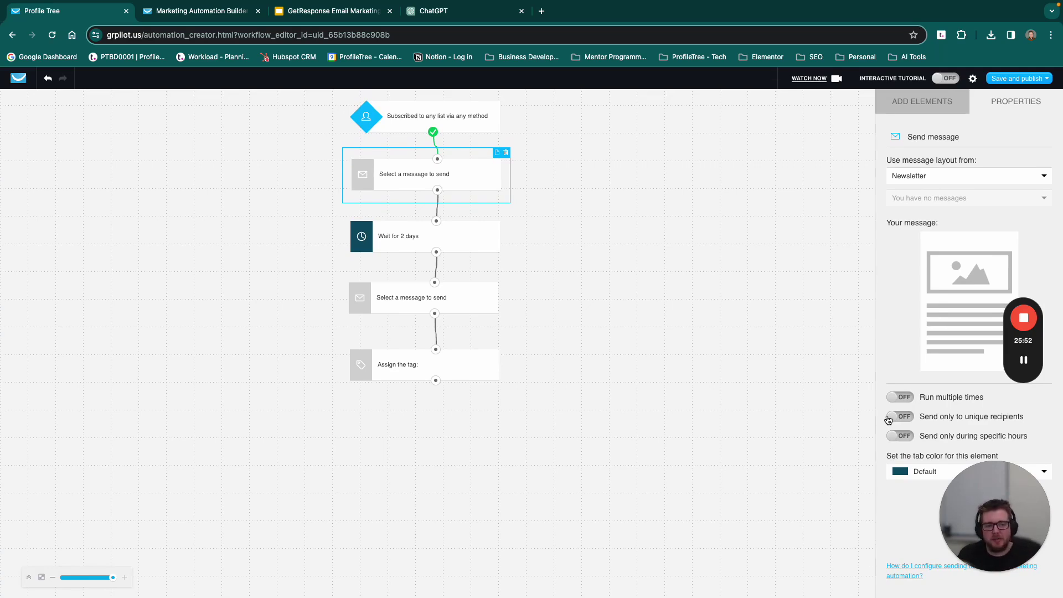
pyautogui.click(701, 283)
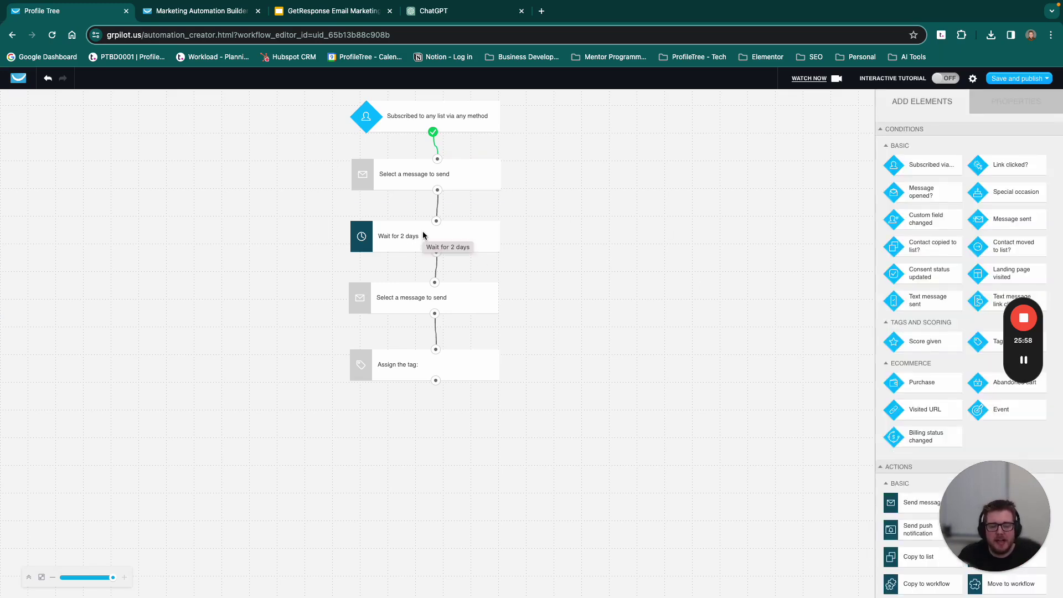
pyautogui.click(400, 302)
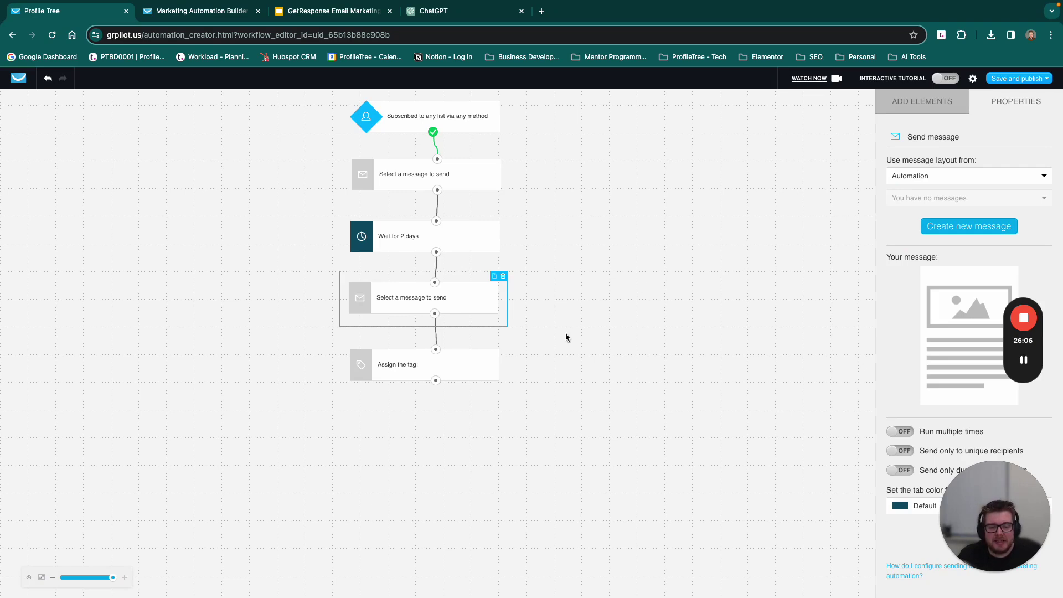
# Step: Add a Message opened? condition below the workflow and connect the Assign the tag step to it
pyautogui.moveTo(467, 370); pyautogui.dragTo(465, 368)
pyautogui.click(622, 320)
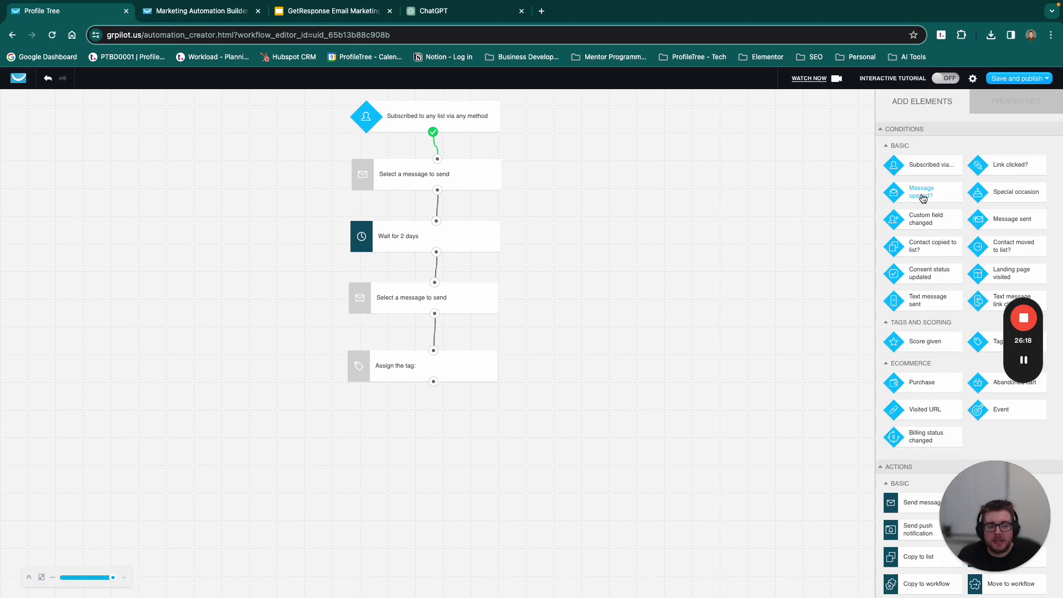
pyautogui.moveTo(922, 197); pyautogui.dragTo(419, 433)
pyautogui.moveTo(434, 381); pyautogui.dragTo(427, 435)
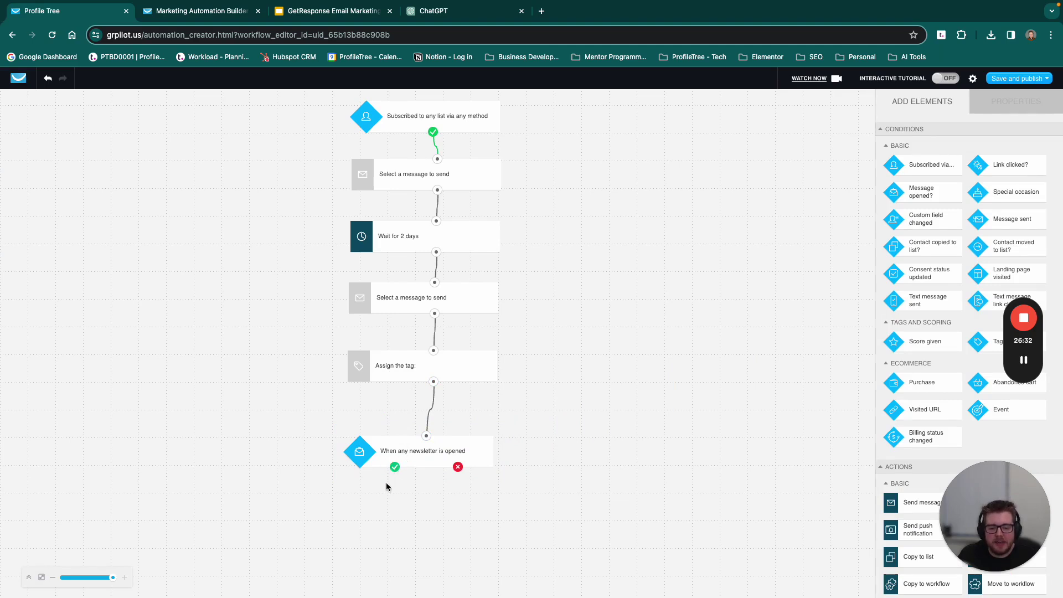
# Step: Place a Send message step on the condition's opened branch, then head back to the dashboard
pyautogui.scroll(-5, 896, 410)
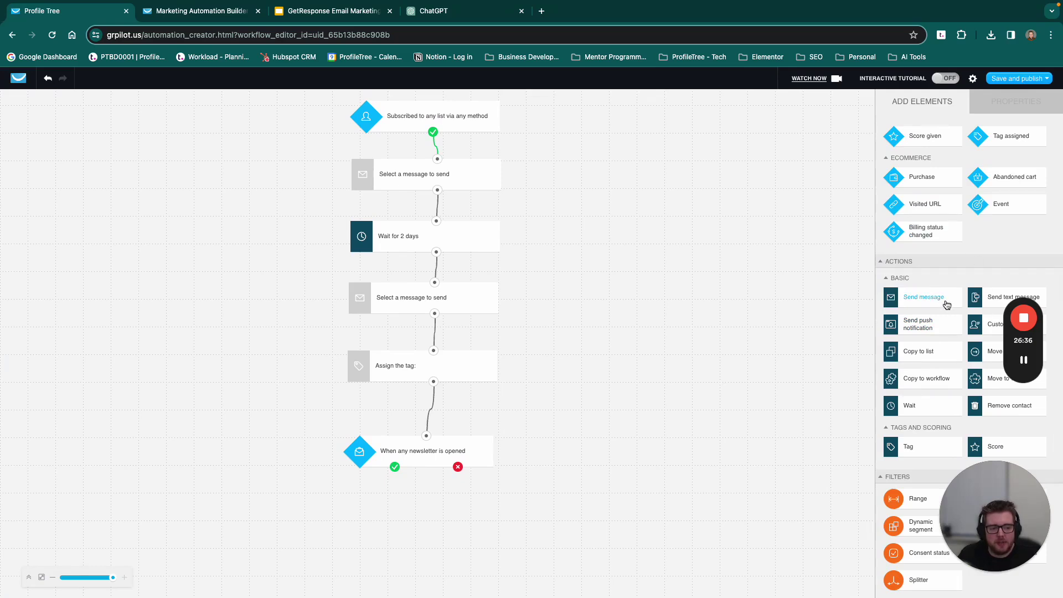
pyautogui.moveTo(619, 516); pyautogui.dragTo(285, 525)
pyautogui.moveTo(394, 467); pyautogui.dragTo(306, 524)
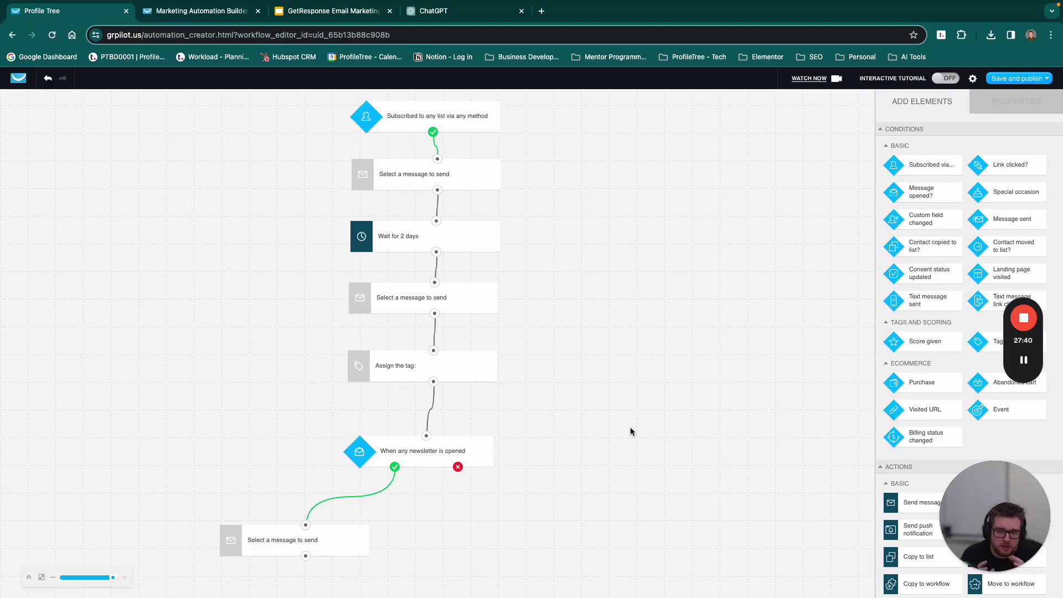
pyautogui.click(15, 82)
# Step: Confirm leaving the editor and switch to the ChatGPT conversation
pyautogui.click(581, 227)
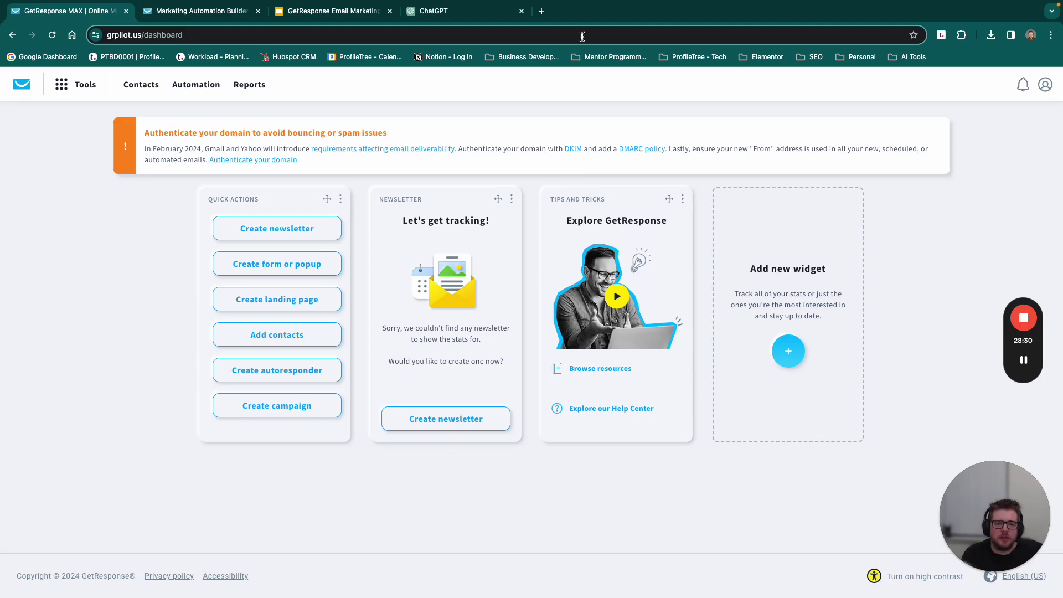
pyautogui.click(477, 18)
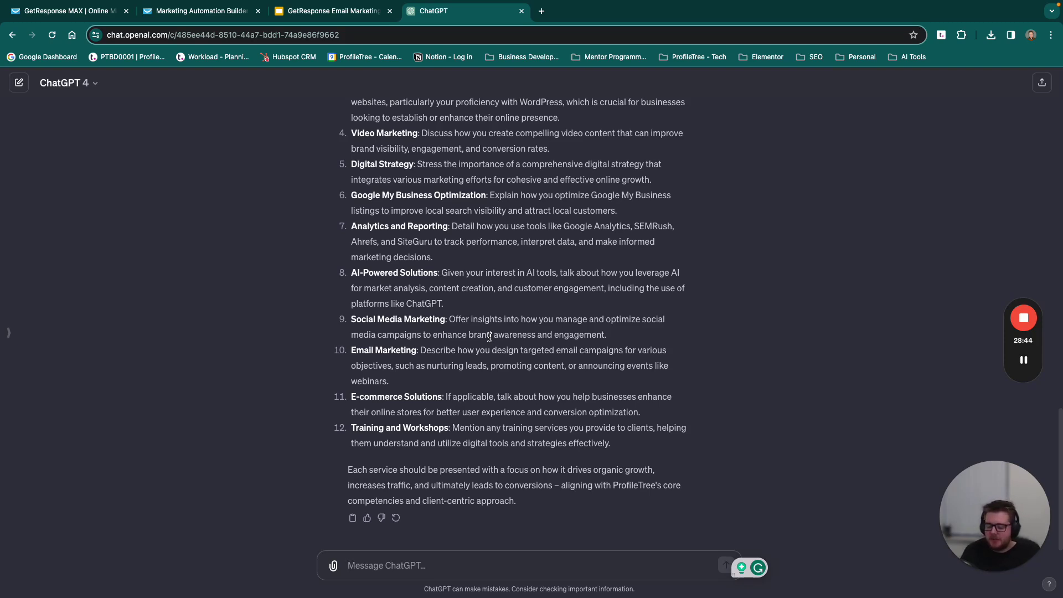
# Step: Ask ChatGPT for a strategy promoting the webinar through email marketing, then show the closing Thank You slide
pyautogui.write('Heolp development')
pyautogui.press('BackSpace')
pyautogui.press('BackSpace')
pyautogui.press('BackSpace')
pyautogui.press('BackSpace')
pyautogui.write('a strategy for promoting our webinar in emil')
pyautogui.press('BackSpace')
pyautogui.press('BackSpace')
pyautogui.write('ail markeitn')
pyautogui.press('BackSpace')
pyautogui.press('BackSpace')
pyautogui.press('BackSpace')
pyautogui.write('ting')
pyautogui.press('Return')
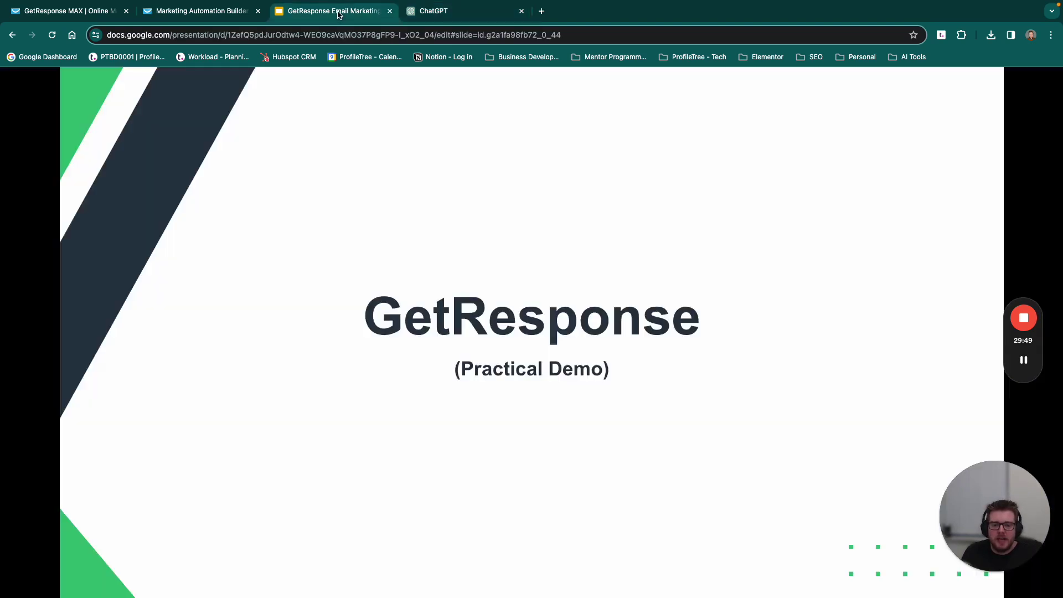
pyautogui.click(366, 10)
pyautogui.press('Right')
pyautogui.press('Right')
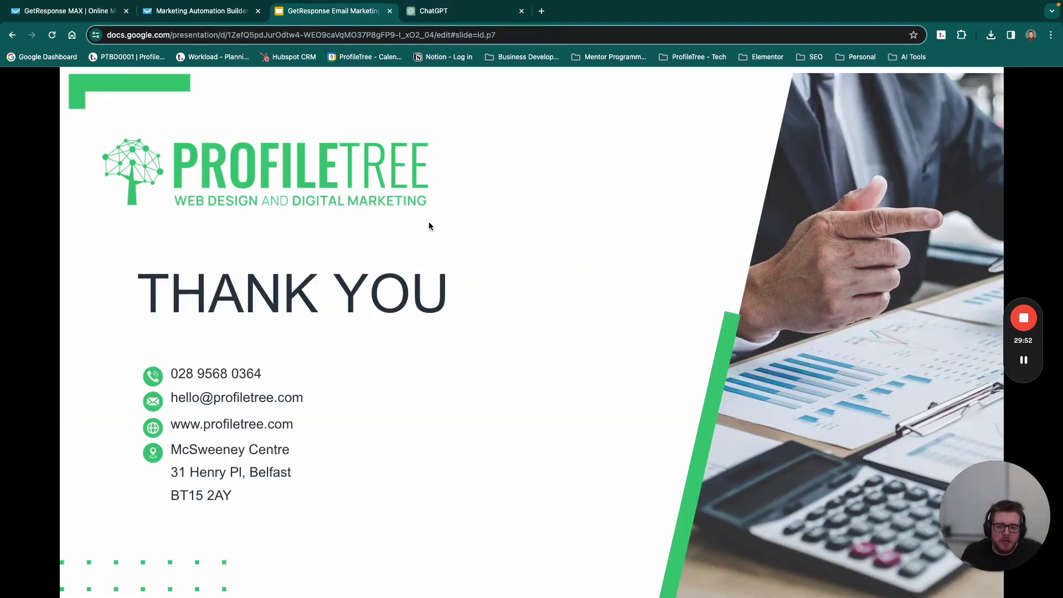